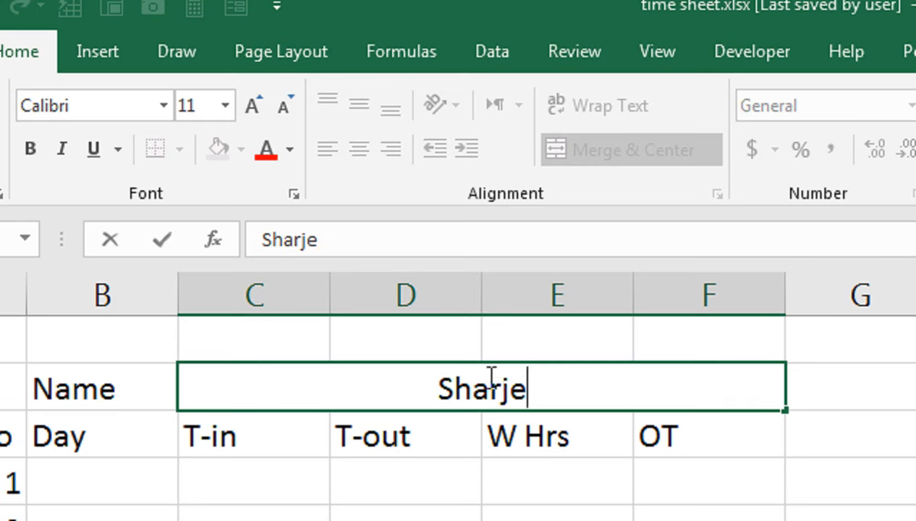
Enter the first employee's name in the merged cell C2:F2, replacing the trial name with a different employee's name
{"action": "type", "text": "el"}
{"action": "key", "text": "Return"}
{"action": "left_click", "coordinate": [488, 377]}
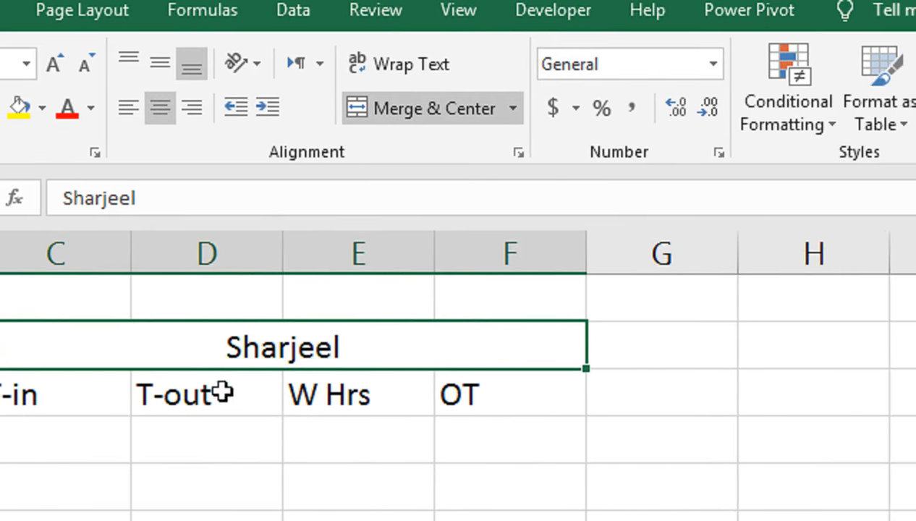
{"action": "type", "text": "Farha"}
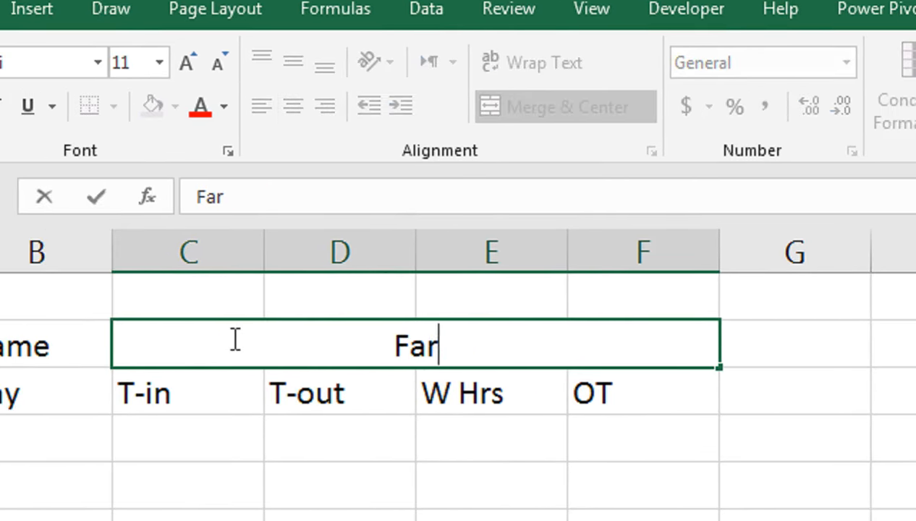
{"action": "type", "text": "n"}
{"action": "key", "text": "Return"}
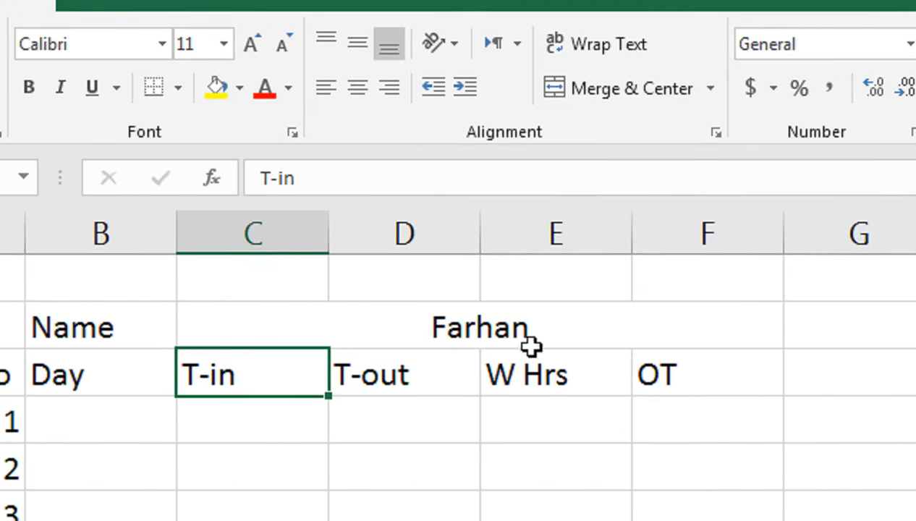
AutoFit the widths of all columns on the sheet to their contents
{"action": "left_click", "coordinate": [259, 315]}
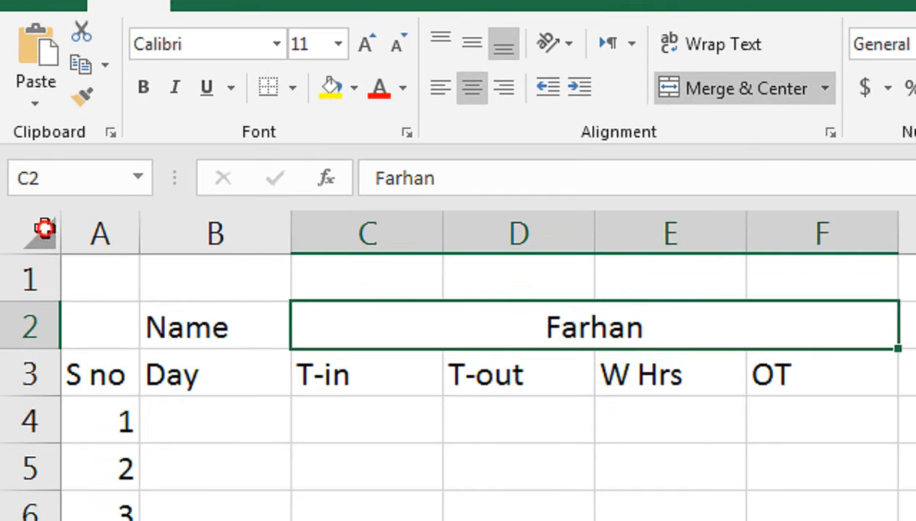
{"action": "left_click", "coordinate": [35, 231]}
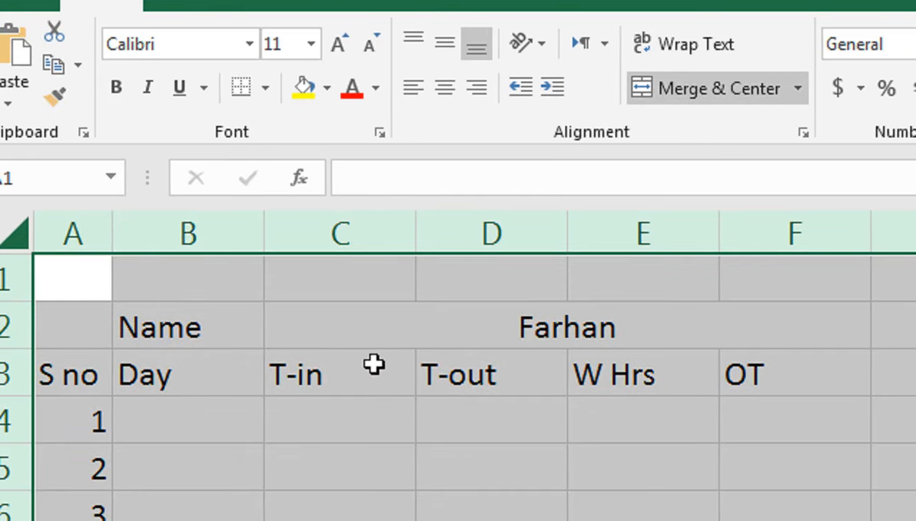
{"action": "double_click", "coordinate": [719, 233]}
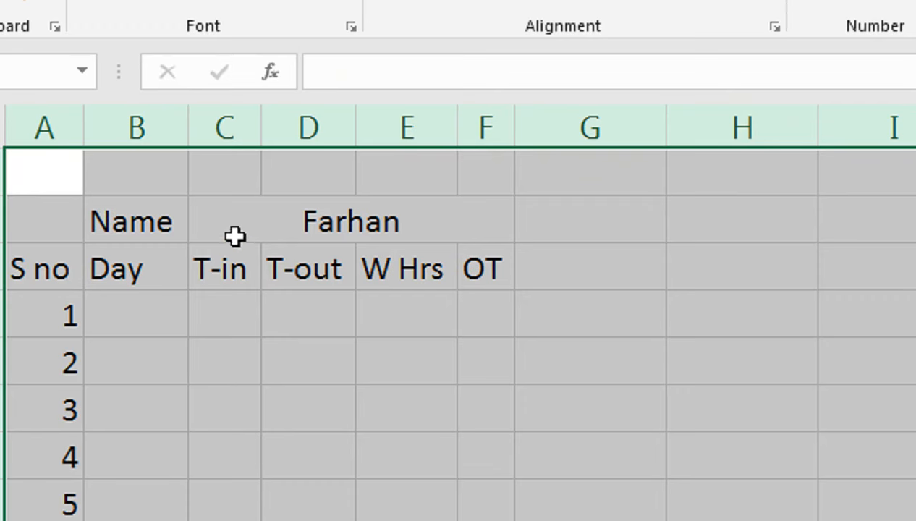
Select the employee block C2:F33 and fill it rightward through column R, creating name and time columns for three more employees
{"action": "left_click", "coordinate": [233, 210]}
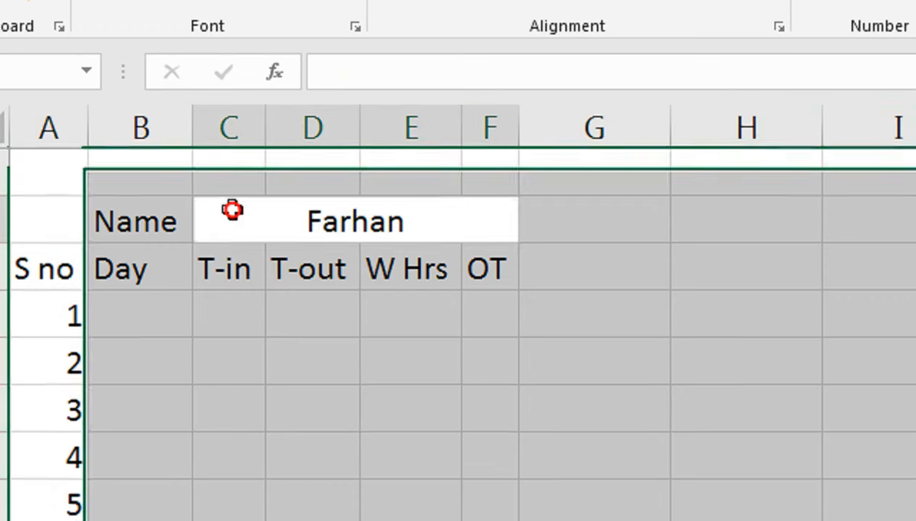
{"action": "left_click_drag", "start_coordinate": [269, 218], "coordinate": [269, 417]}
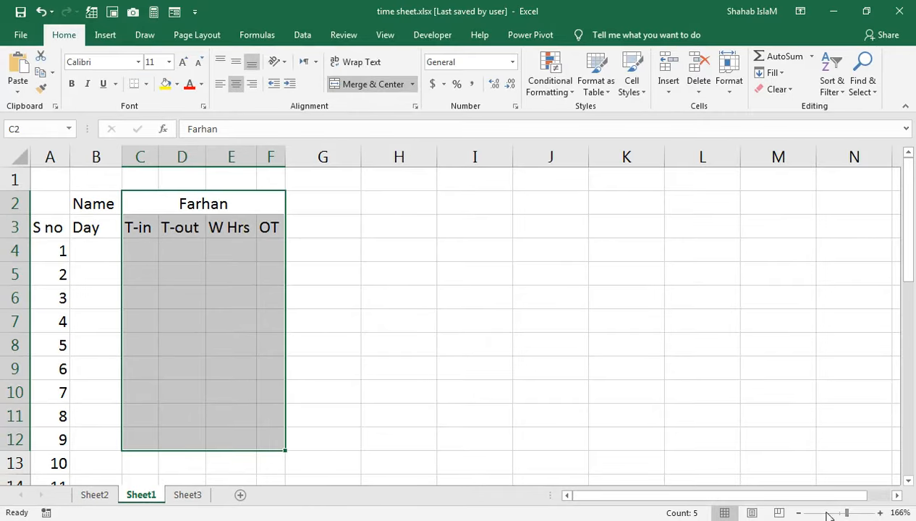
{"action": "left_click", "coordinate": [837, 512]}
{"action": "left_click_drag", "start_coordinate": [92, 179], "coordinate": [112, 450]}
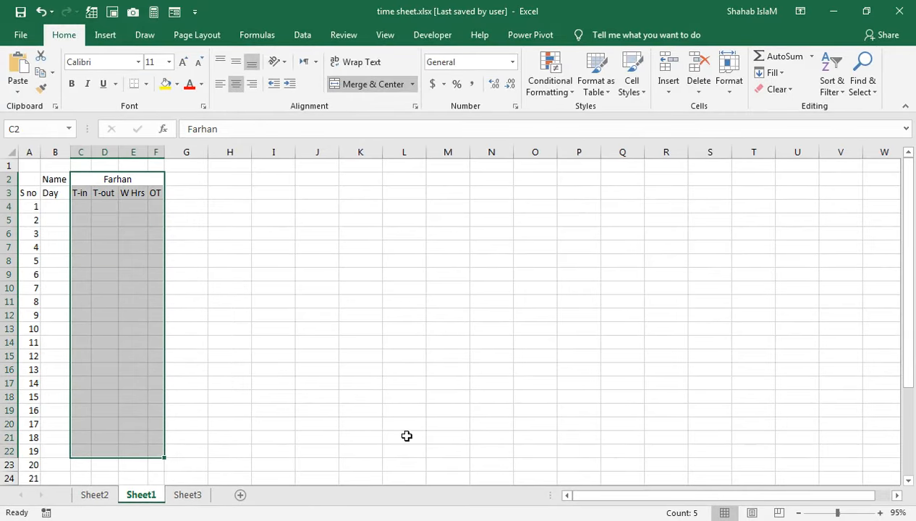
{"action": "left_click", "coordinate": [830, 513]}
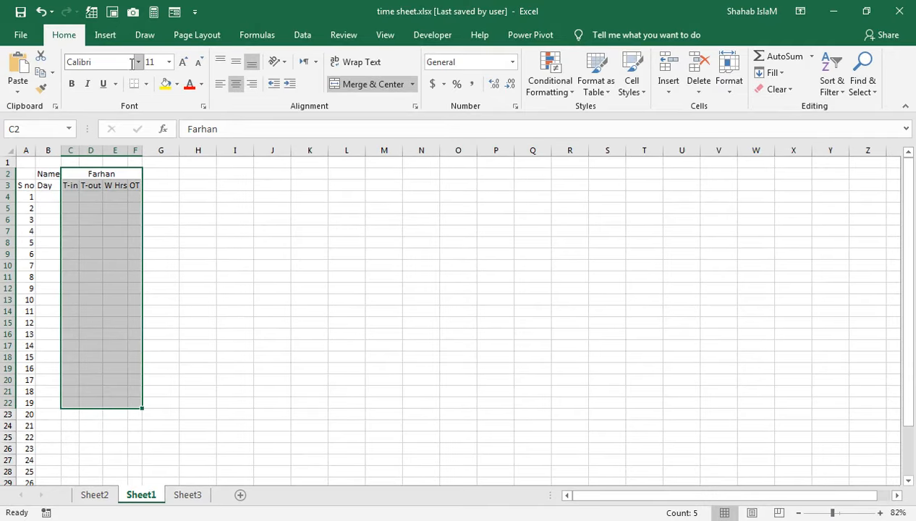
{"action": "left_click_drag", "start_coordinate": [78, 173], "coordinate": [130, 465]}
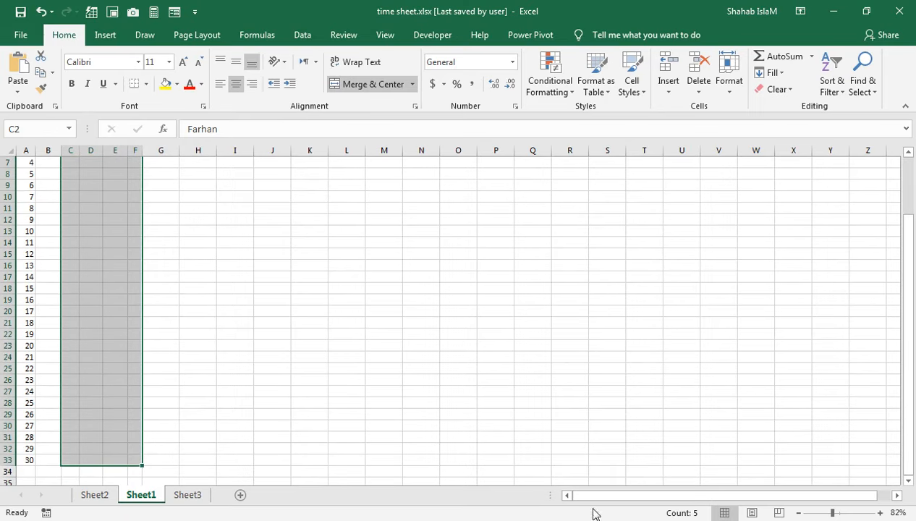
{"action": "left_click_drag", "start_coordinate": [827, 513], "coordinate": [827, 513]}
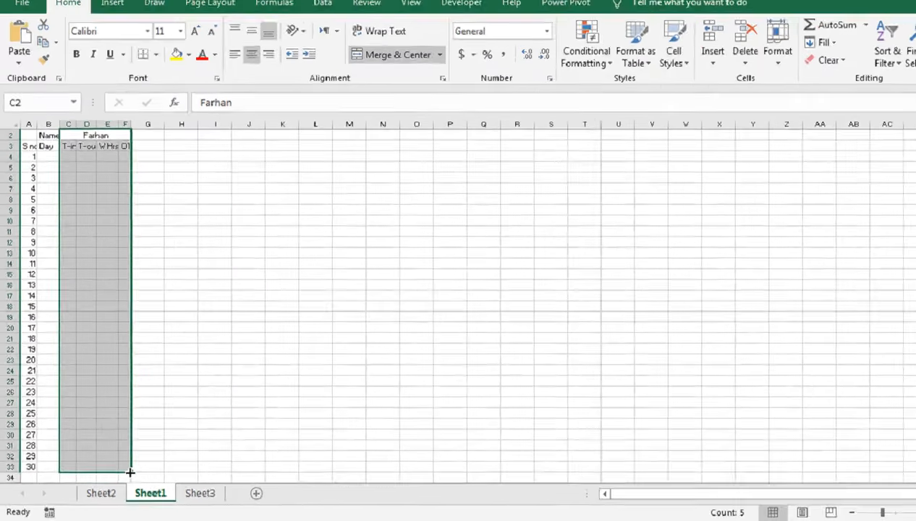
{"action": "left_click_drag", "start_coordinate": [245, 430], "coordinate": [245, 430]}
{"action": "left_click_drag", "start_coordinate": [121, 475], "coordinate": [168, 462]}
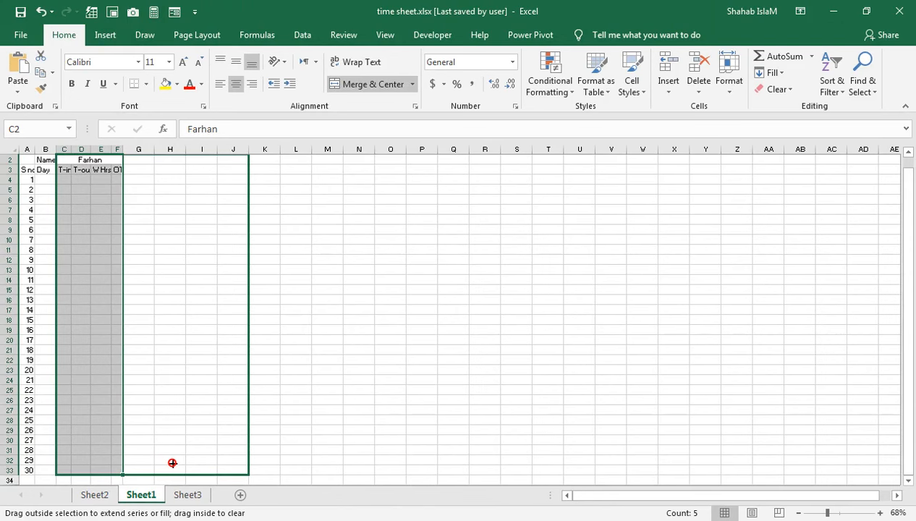
{"action": "left_click_drag", "start_coordinate": [172, 463], "coordinate": [171, 462]}
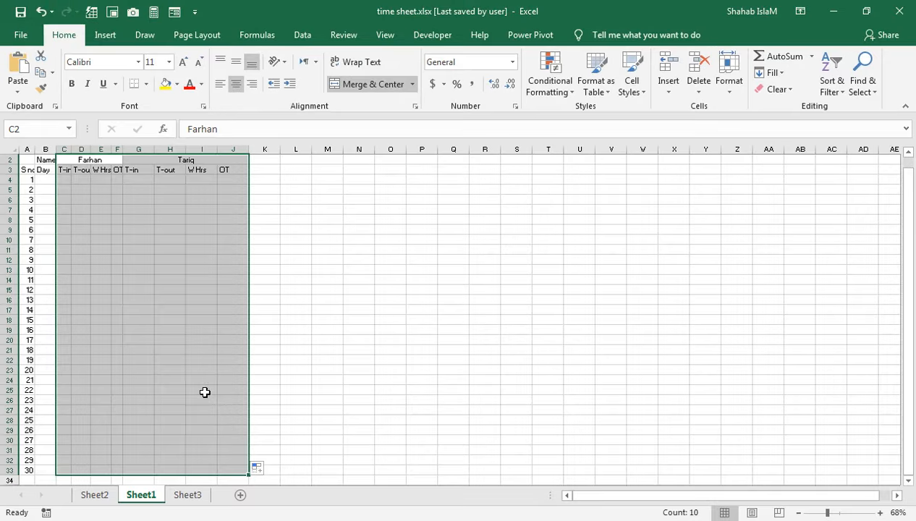
{"action": "left_click_drag", "start_coordinate": [248, 474], "coordinate": [361, 466]}
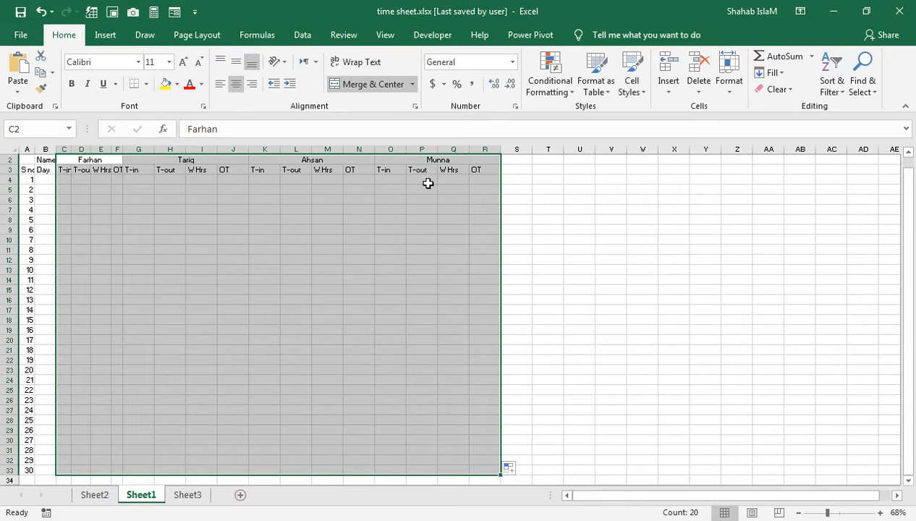
{"action": "mouse_move", "coordinate": [502, 476]}
{"action": "left_mouse_down"}
{"action": "mouse_move", "coordinate": [576, 485]}
{"action": "mouse_move", "coordinate": [504, 455]}
{"action": "mouse_move", "coordinate": [502, 465]}
{"action": "left_mouse_up"}
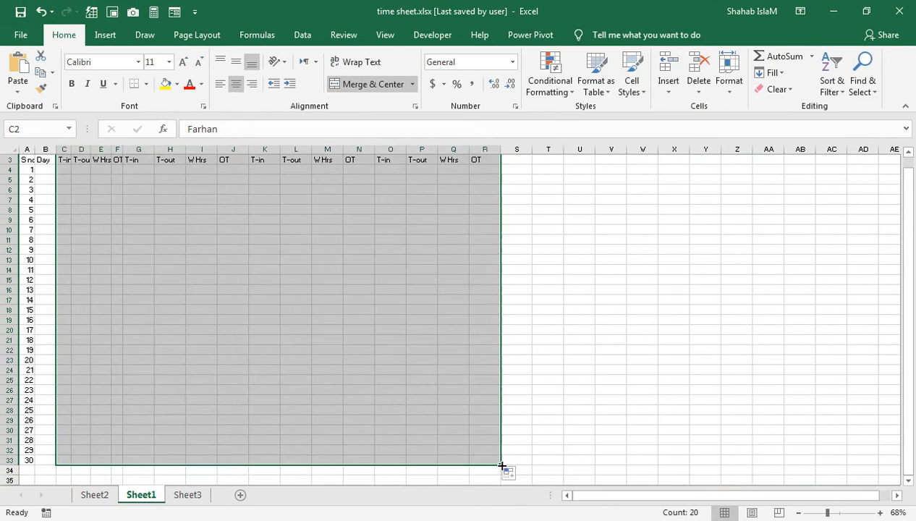
{"action": "left_click_drag", "start_coordinate": [453, 230], "coordinate": [448, 458]}
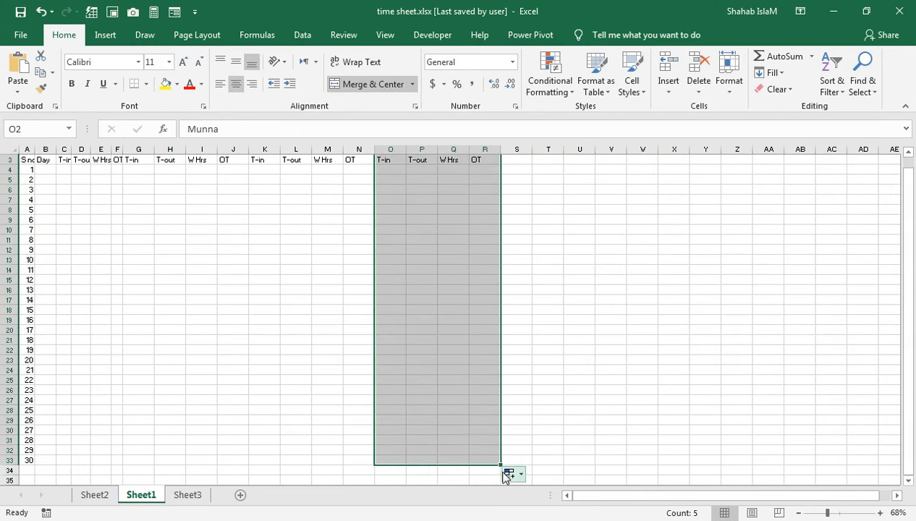
{"action": "left_click_drag", "start_coordinate": [421, 250], "coordinate": [384, 96]}
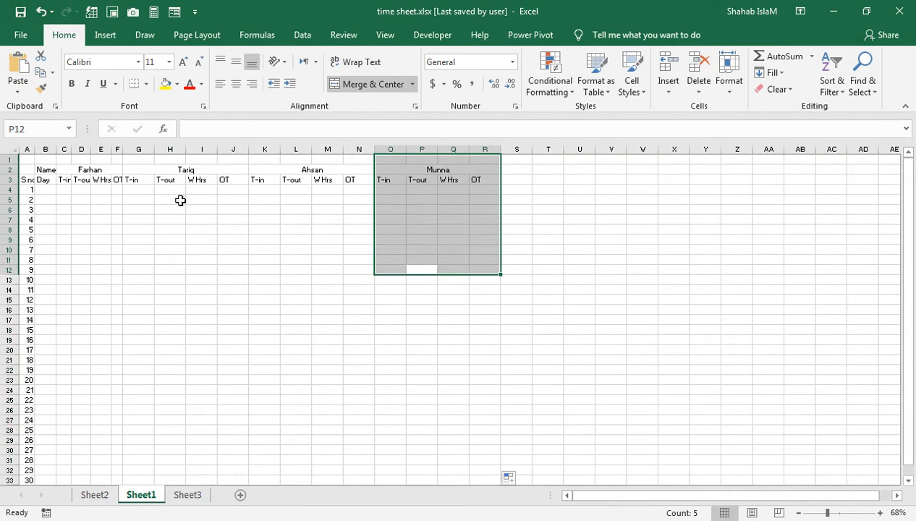
AutoFit all column widths again so the newly filled employee columns match their contents
{"action": "left_click", "coordinate": [896, 495]}
{"action": "left_click_drag", "start_coordinate": [827, 513], "coordinate": [835, 514]}
{"action": "left_click_drag", "start_coordinate": [357, 321], "coordinate": [51, 43]}
{"action": "left_click", "coordinate": [72, 187]}
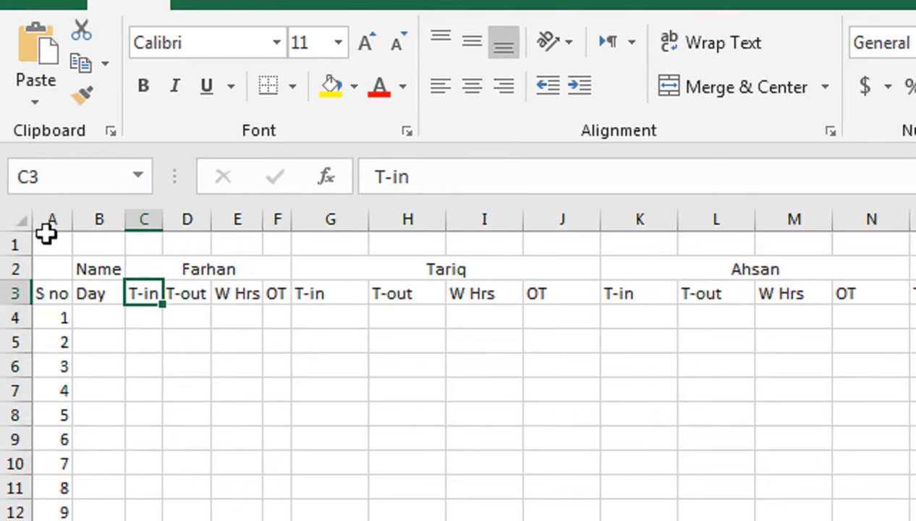
{"action": "left_click", "coordinate": [24, 216]}
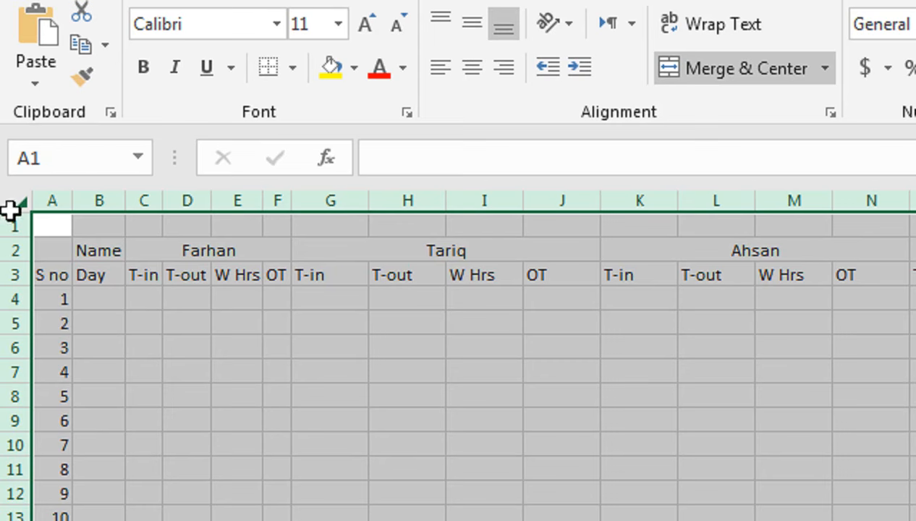
{"action": "left_click_drag", "start_coordinate": [447, 200], "coordinate": [447, 201]}
{"action": "double_click", "coordinate": [446, 201]}
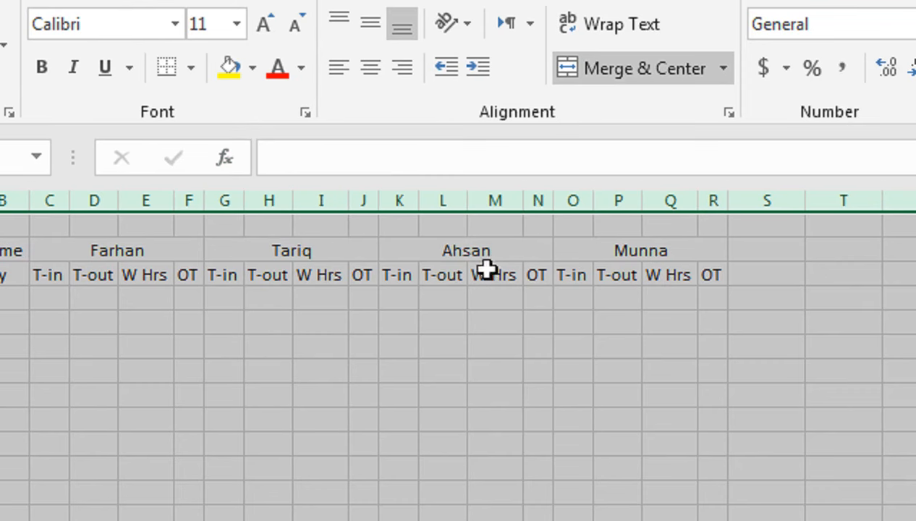
Apply All Borders to the whole time sheet table, from cell A2 through column R down to serial number 30
{"action": "left_click_drag", "start_coordinate": [62, 250], "coordinate": [686, 520]}
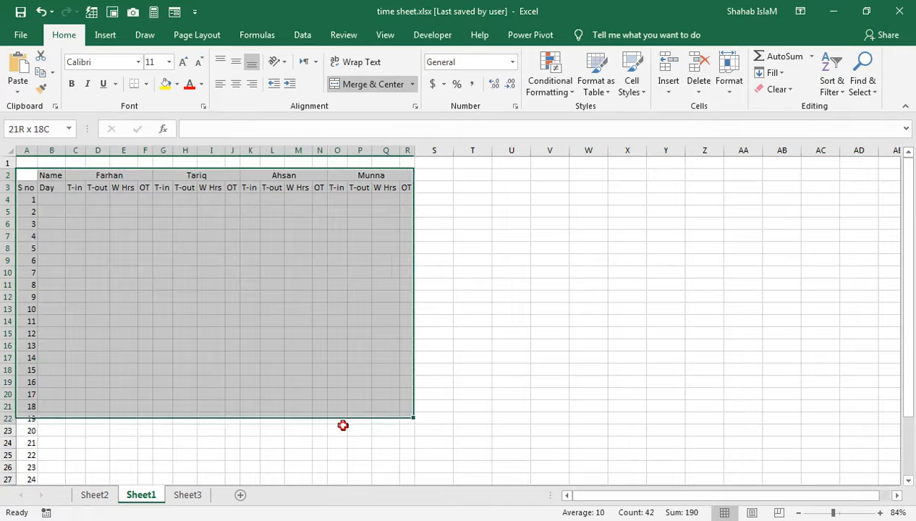
{"action": "left_click_drag", "start_coordinate": [342, 426], "coordinate": [376, 466]}
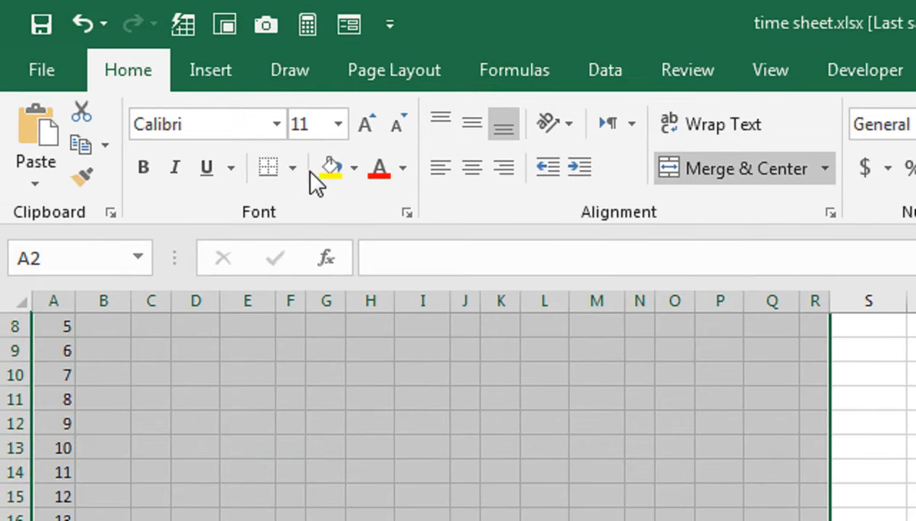
{"action": "left_click", "coordinate": [292, 168]}
{"action": "left_click", "coordinate": [380, 418]}
{"action": "scroll", "coordinate": [370, 395], "scroll_direction": "up", "scroll_amount": 3}
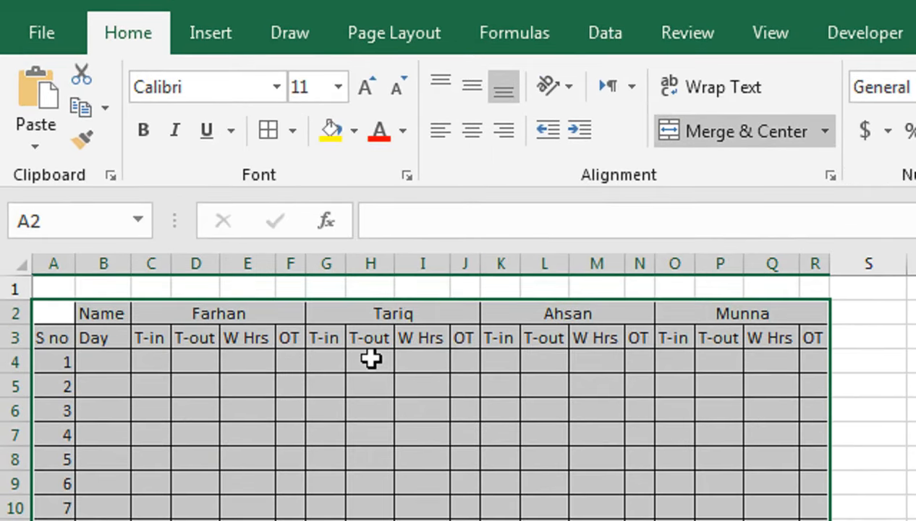
Give the header rows A2:R3 Thick Outside Borders and make their text bold
{"action": "left_click", "coordinate": [144, 323]}
{"action": "left_click_drag", "start_coordinate": [65, 311], "coordinate": [810, 315]}
{"action": "left_click_drag", "start_coordinate": [745, 314], "coordinate": [745, 338]}
{"action": "left_click", "coordinate": [228, 130]}
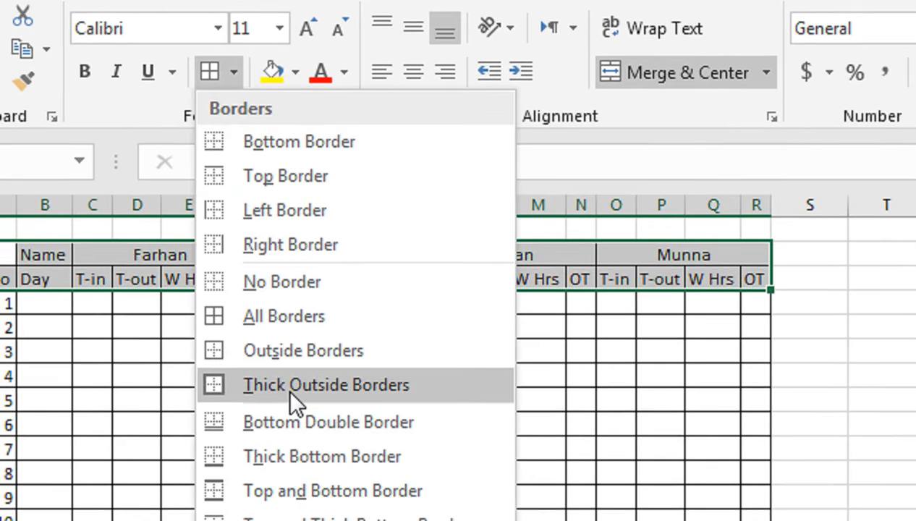
{"action": "left_click", "coordinate": [287, 386]}
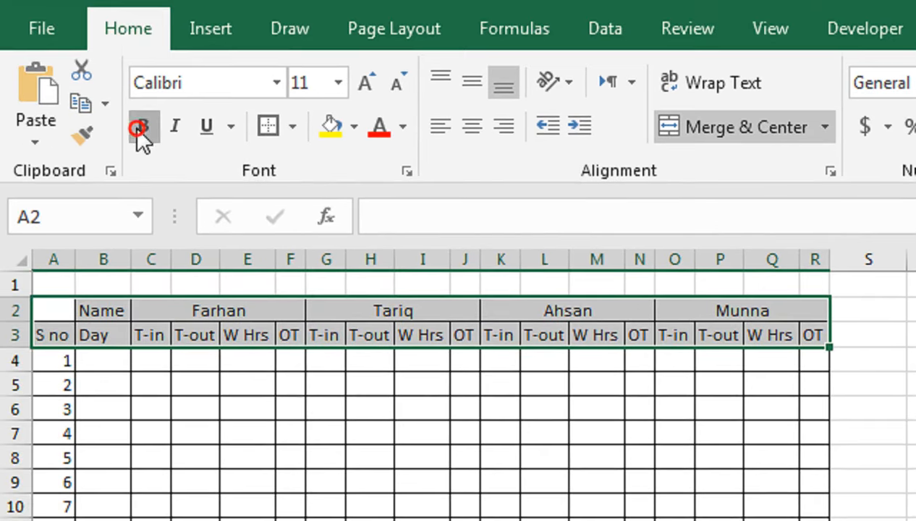
{"action": "left_click", "coordinate": [138, 129]}
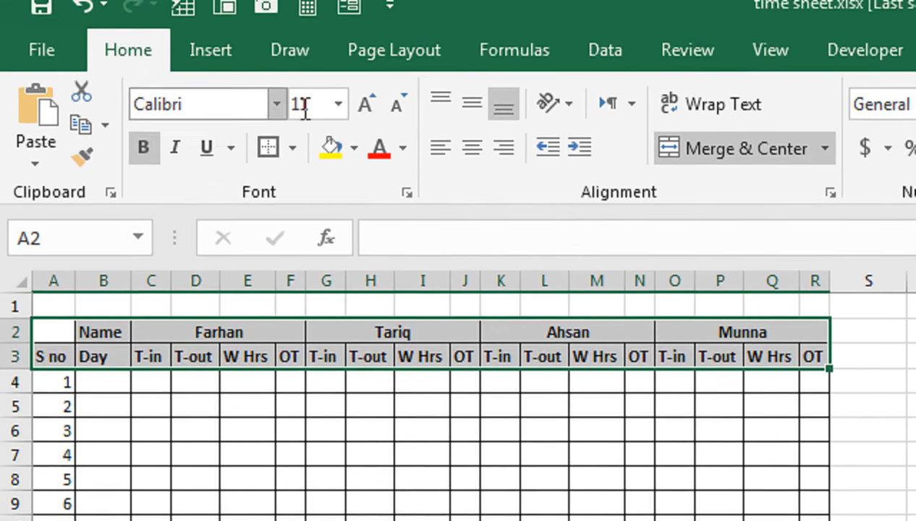
{"action": "left_click_drag", "start_coordinate": [365, 385], "coordinate": [396, 383]}
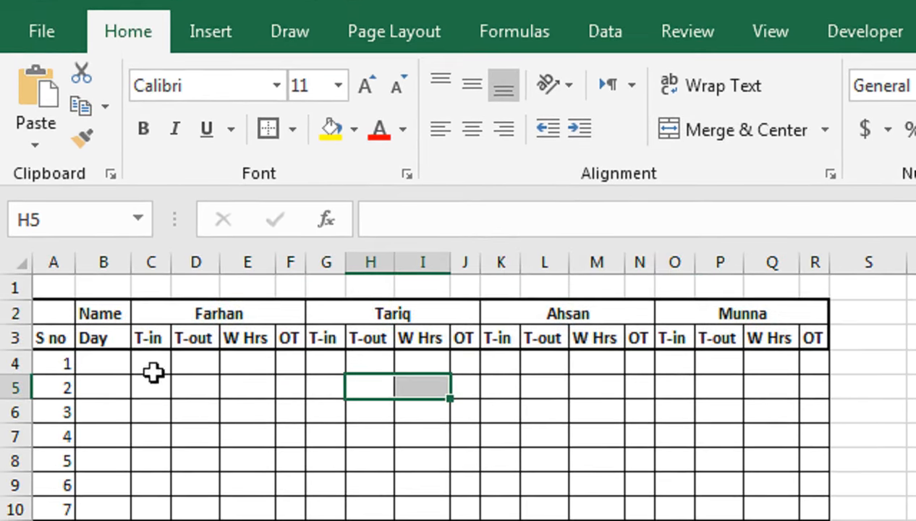
Enter MON in cell B4 and fill the weekday series down the Day column alongside the serial numbers
{"action": "left_click", "coordinate": [139, 371]}
{"action": "left_click", "coordinate": [110, 374]}
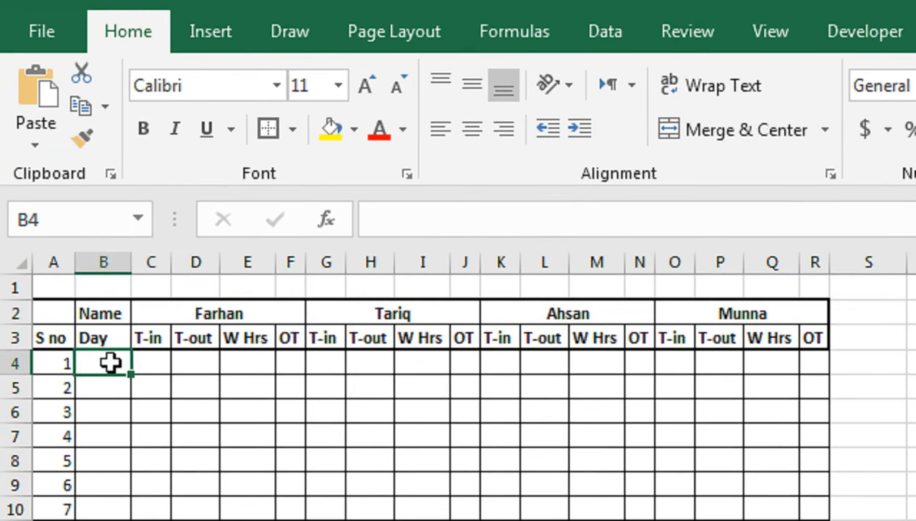
{"action": "type", "text": "MO"}
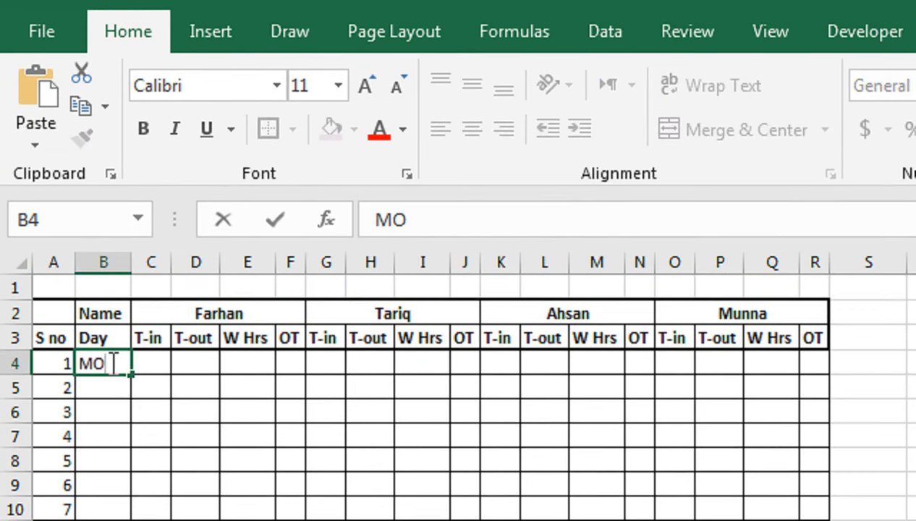
{"action": "key", "text": "Return"}
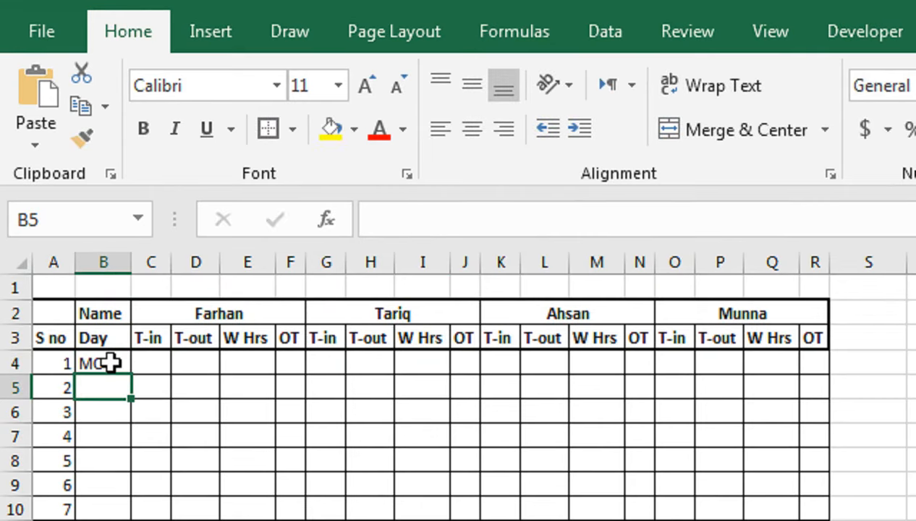
{"action": "left_click", "coordinate": [110, 364]}
{"action": "double_click", "coordinate": [132, 355]}
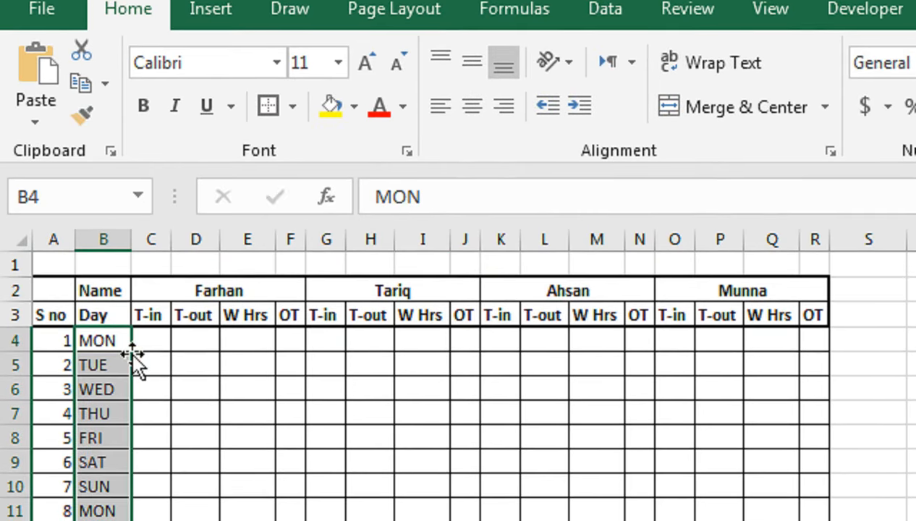
Merge and center cells A1:B1 with the label MONTH, and enter DEC beside it in cell C1
{"action": "left_click", "coordinate": [65, 259]}
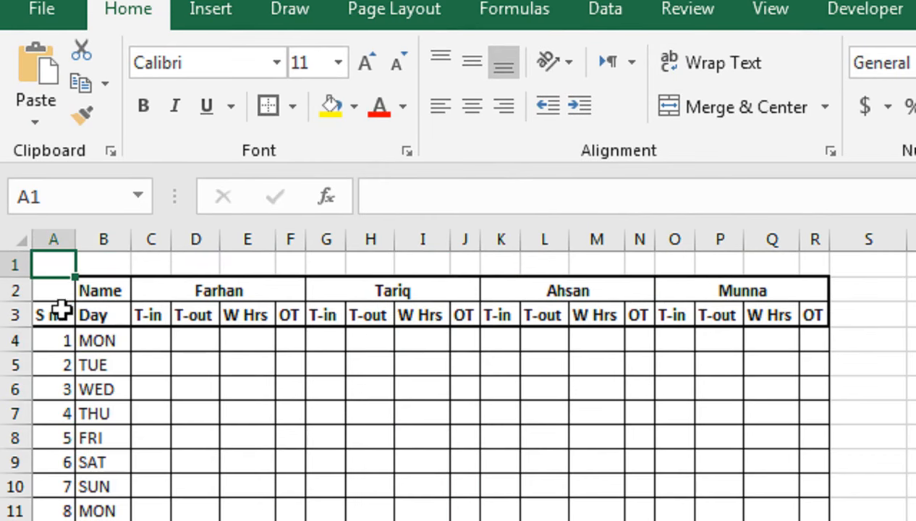
{"action": "left_click_drag", "start_coordinate": [55, 263], "coordinate": [126, 262]}
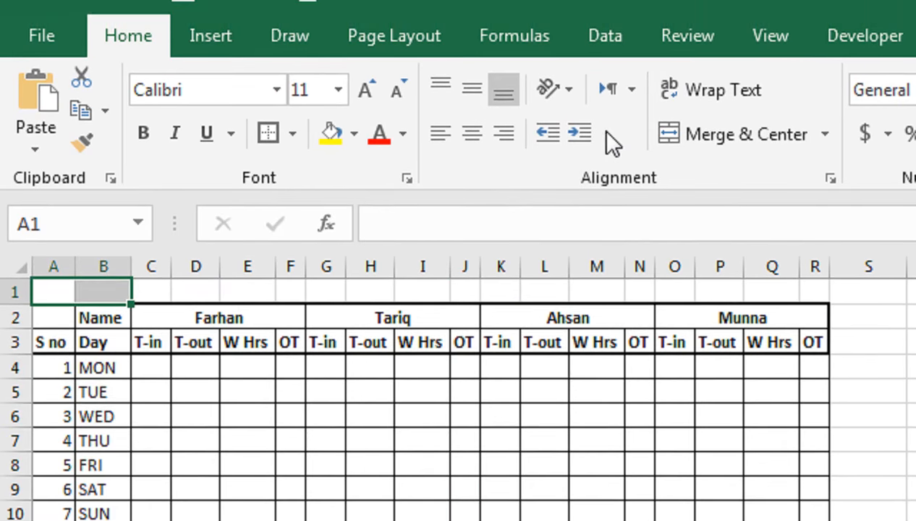
{"action": "left_click", "coordinate": [696, 138]}
{"action": "type", "text": "MONTH"}
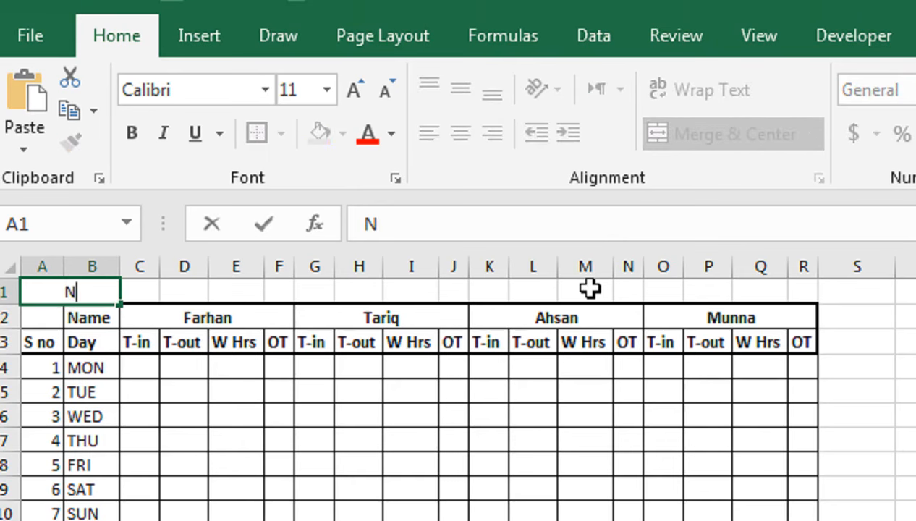
{"action": "key", "text": "Tab"}
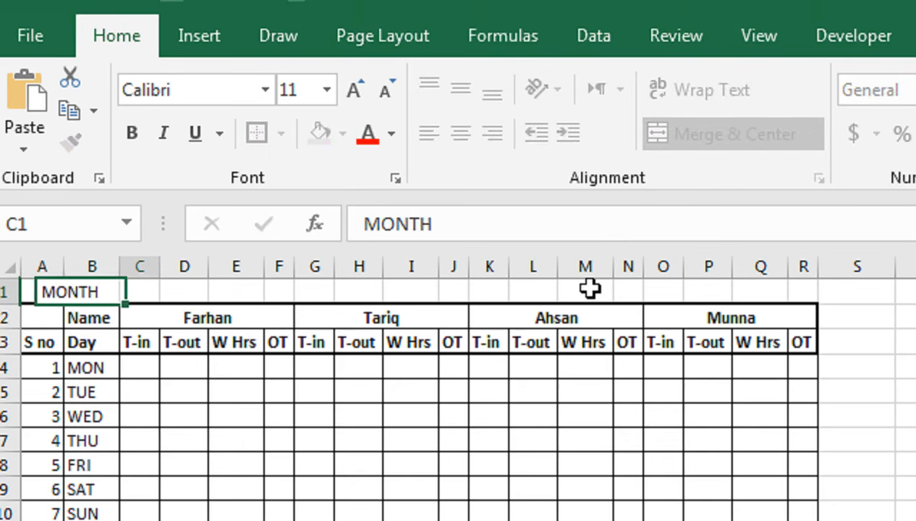
{"action": "type", "text": "D"}
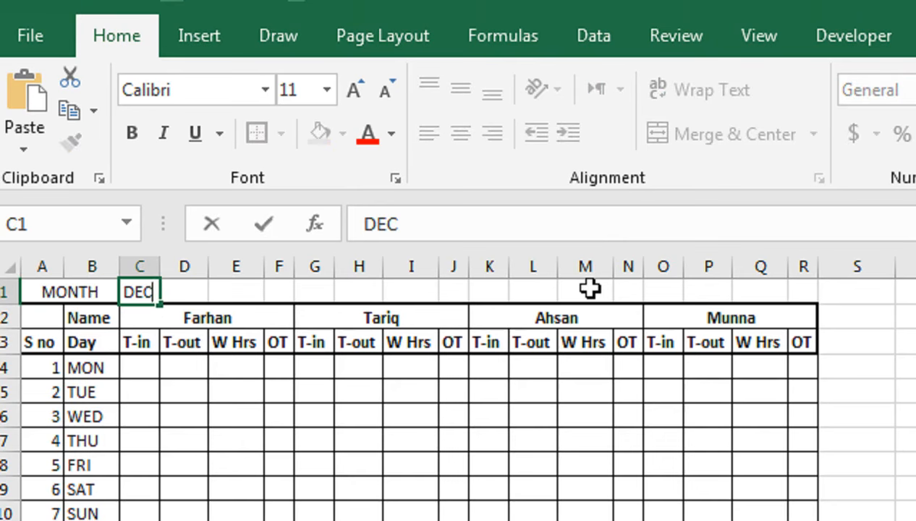
{"action": "type", "text": "EC"}
{"action": "key", "text": "Return"}
Make the MONTH and DEC cells bold with thick outside borders, and set the MONTH label's font size to 12
{"action": "left_click", "coordinate": [66, 286]}
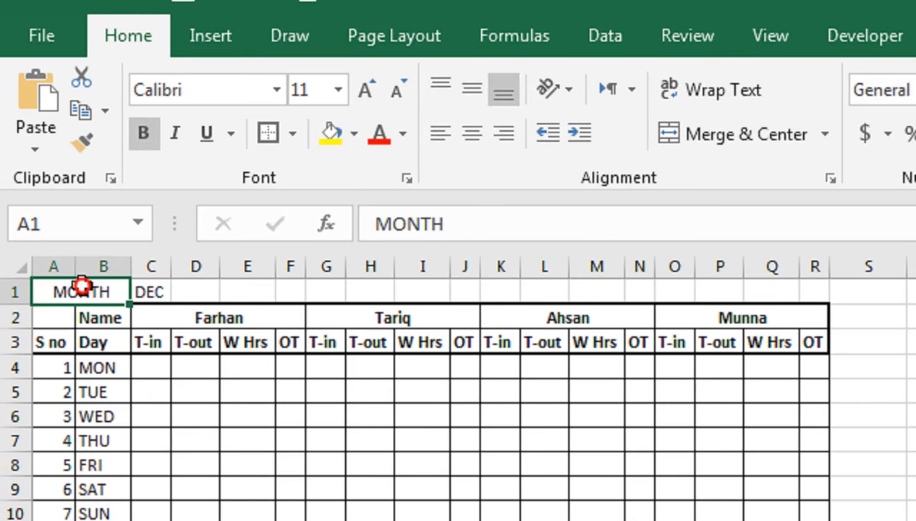
{"action": "left_click", "coordinate": [159, 311]}
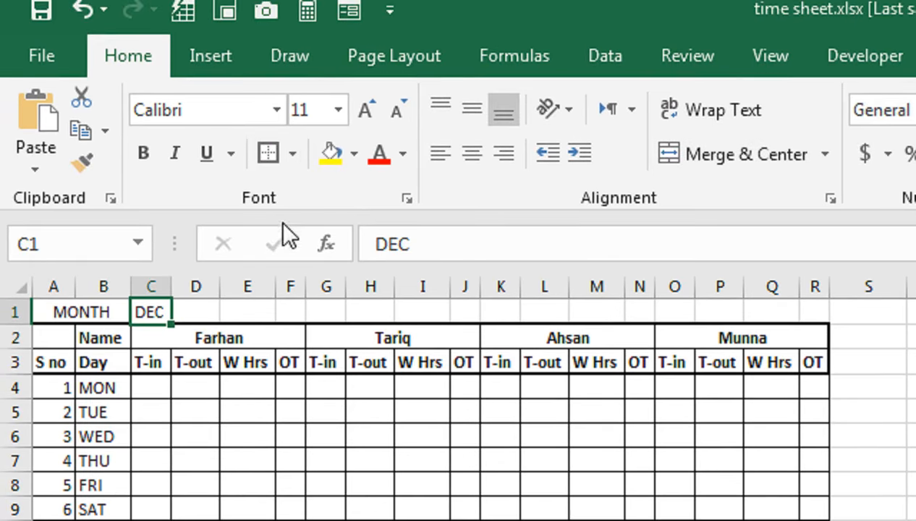
{"action": "left_click", "coordinate": [142, 153]}
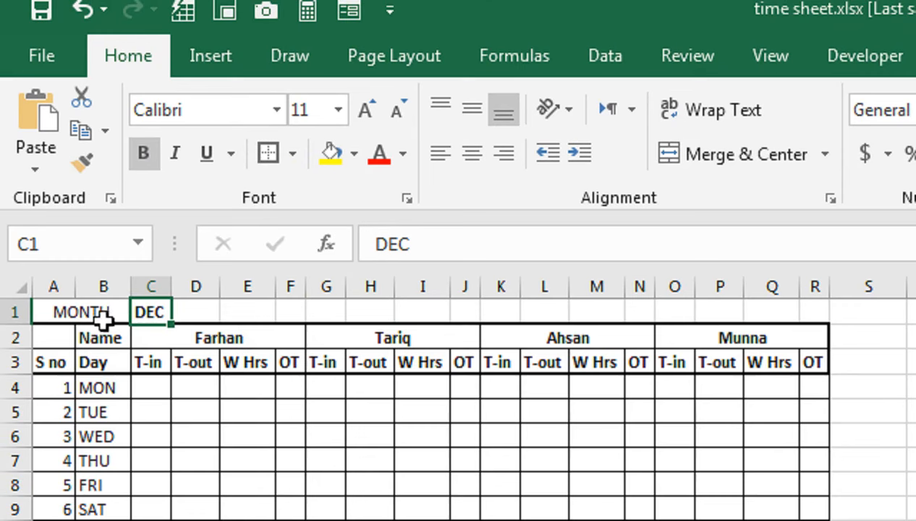
{"action": "left_click", "coordinate": [102, 318]}
{"action": "left_click", "coordinate": [139, 148]}
{"action": "left_click", "coordinate": [367, 107]}
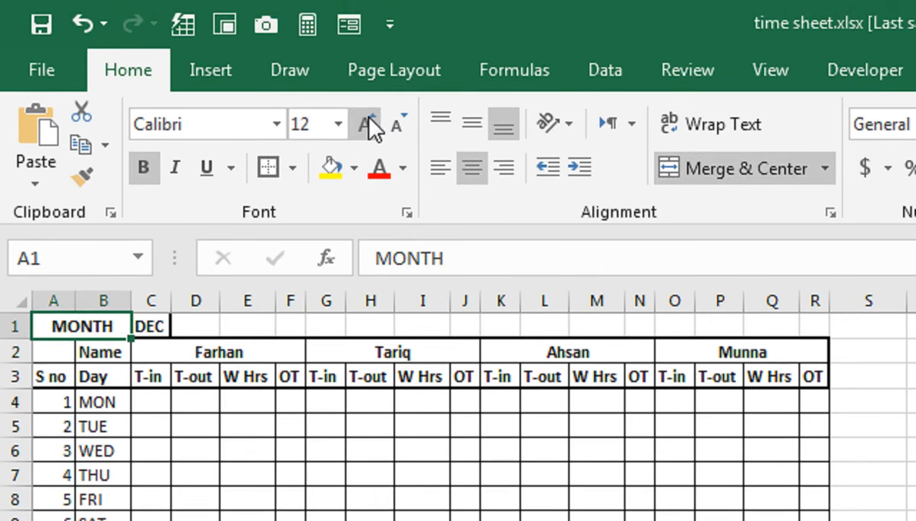
{"action": "left_click", "coordinate": [369, 425]}
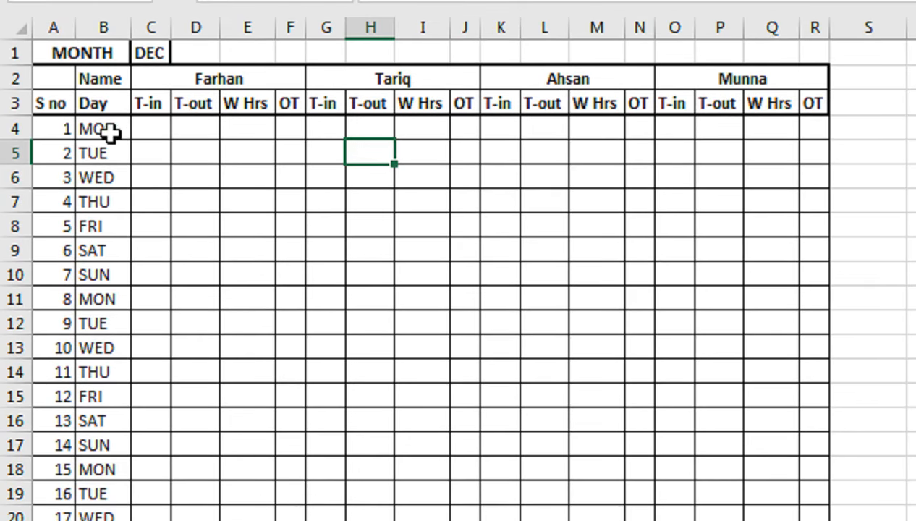
Replace the weekday in cell B4 with the date 1-DEC
{"action": "left_click", "coordinate": [110, 131]}
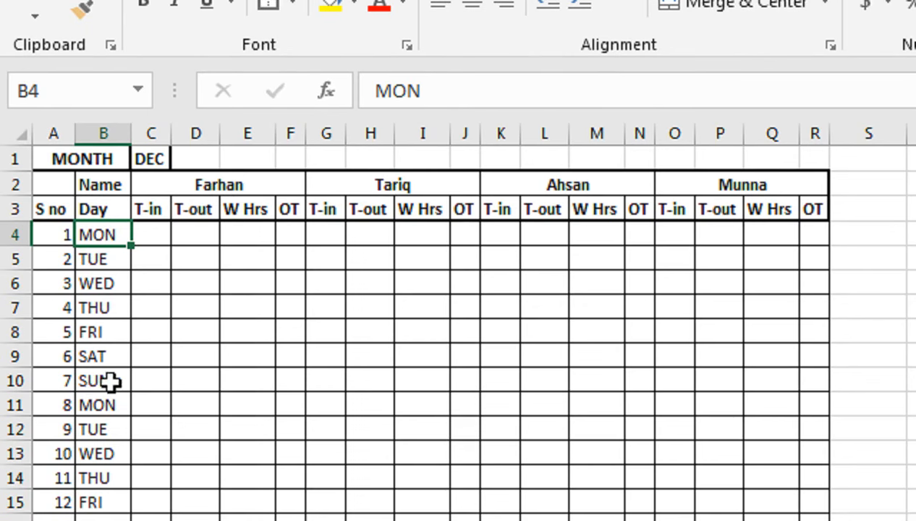
{"action": "type", "text": "1"}
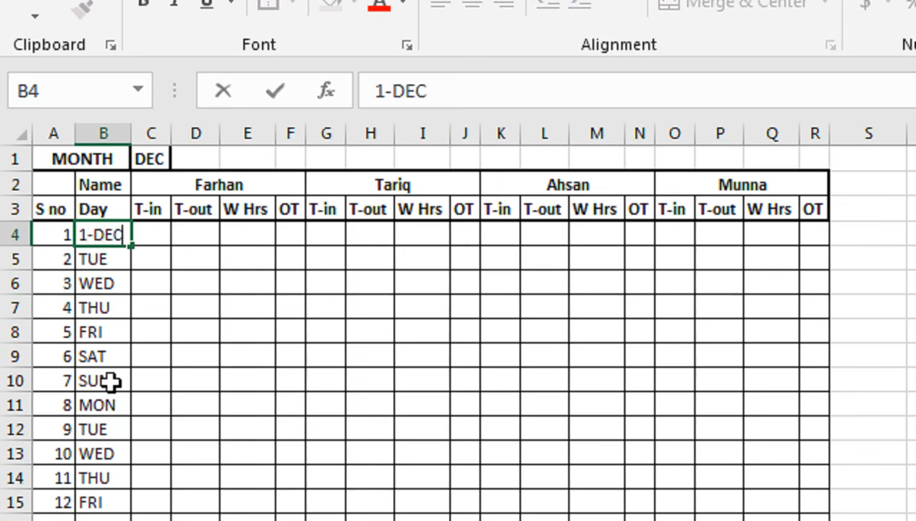
{"action": "type", "text": "-DEC"}
{"action": "key", "text": "Return"}
{"action": "left_click", "coordinate": [100, 235]}
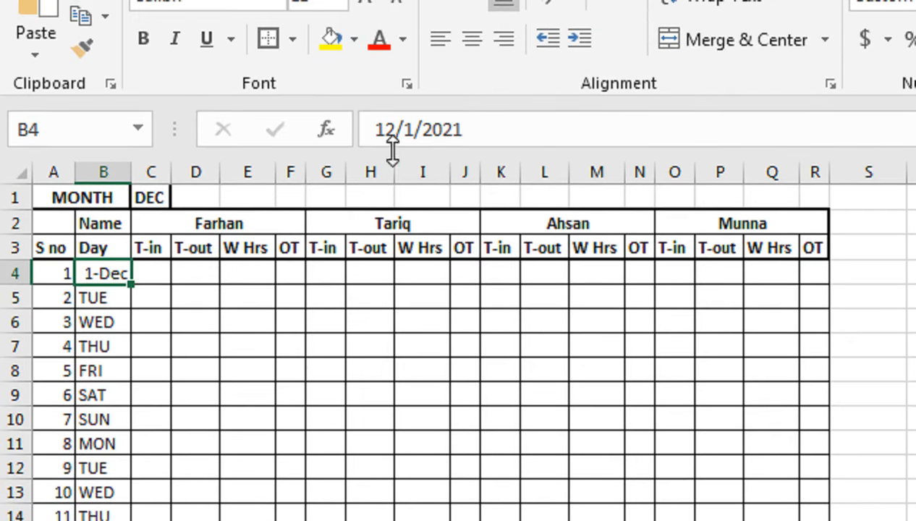
Try to fill the date in B4 down the Day column alongside the serial numbers
{"action": "double_click", "coordinate": [130, 285]}
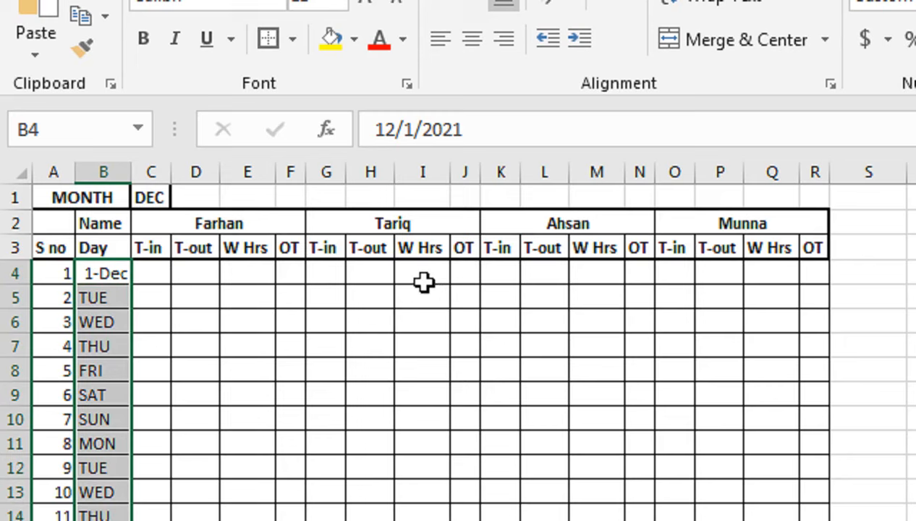
{"action": "left_click", "coordinate": [319, 278]}
{"action": "left_click", "coordinate": [116, 279]}
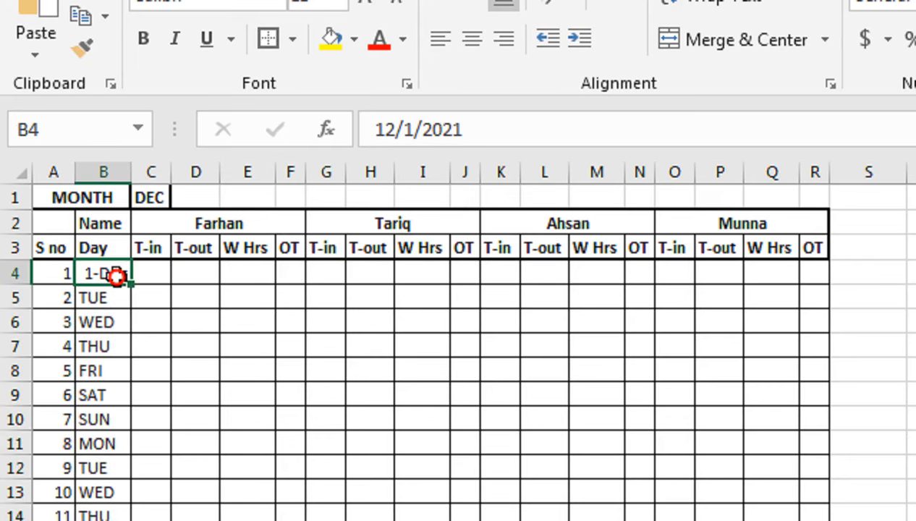
Fill B4:B33 with a date series in columns using the Weekday unit and step value 1, and AutoFit column B
{"action": "left_click_drag", "start_coordinate": [115, 277], "coordinate": [105, 520]}
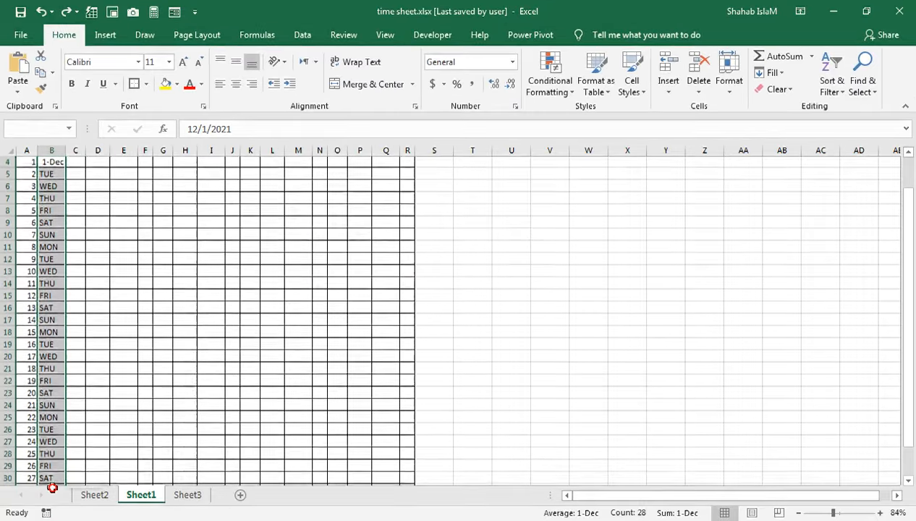
{"action": "left_click_drag", "start_coordinate": [53, 429], "coordinate": [45, 456]}
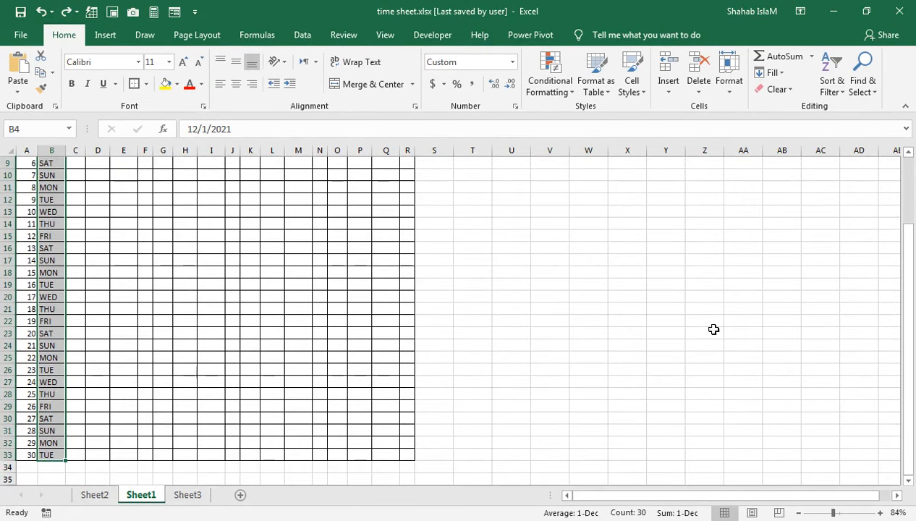
{"action": "left_click_drag", "start_coordinate": [905, 317], "coordinate": [833, 125]}
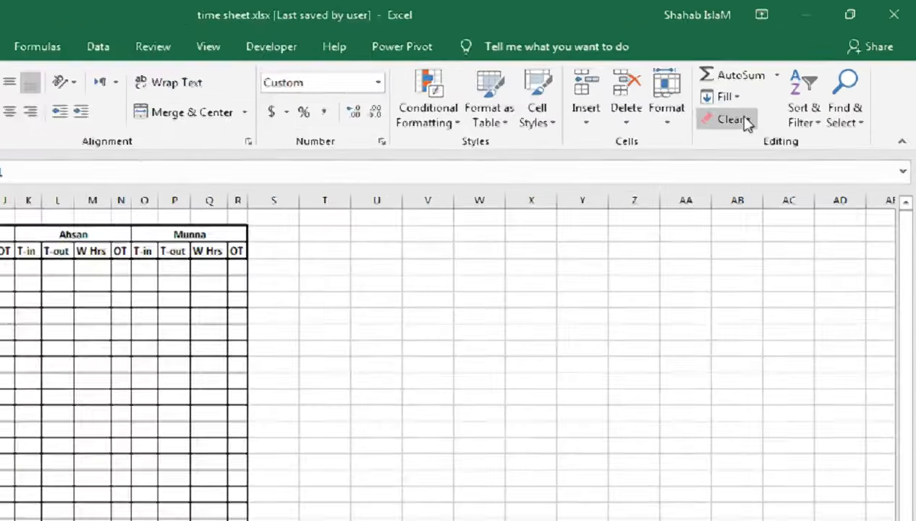
{"action": "left_click", "coordinate": [779, 73]}
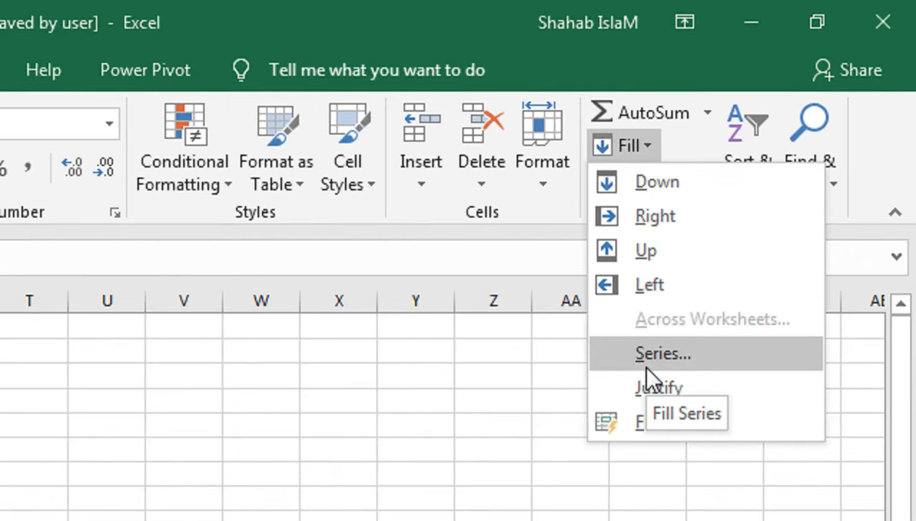
{"action": "left_click", "coordinate": [651, 386]}
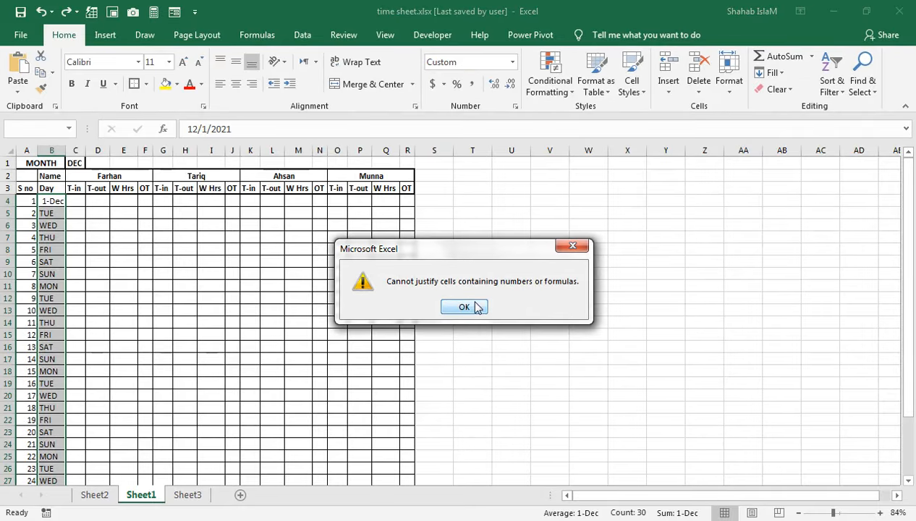
{"action": "left_click", "coordinate": [480, 308]}
{"action": "left_click", "coordinate": [771, 73]}
{"action": "left_click", "coordinate": [790, 178]}
{"action": "left_click_drag", "start_coordinate": [215, 208], "coordinate": [127, 190]}
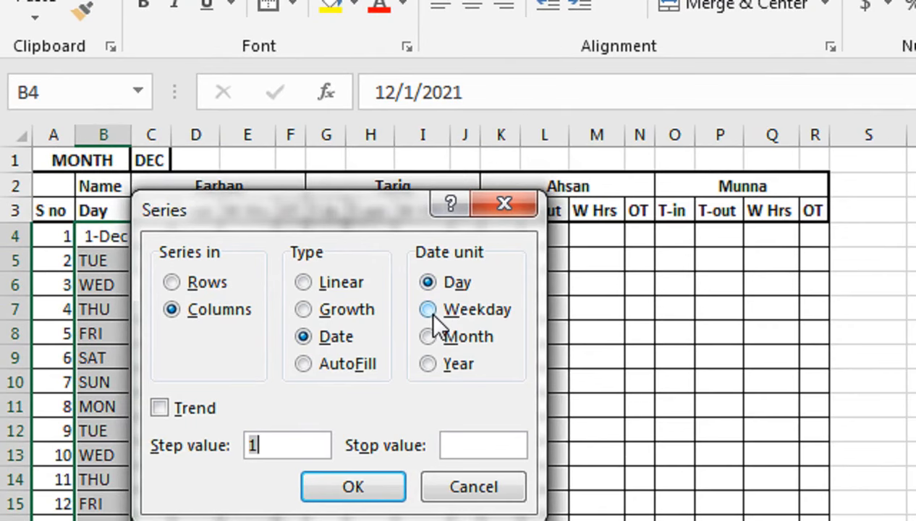
{"action": "left_click", "coordinate": [428, 310]}
{"action": "left_click", "coordinate": [383, 491]}
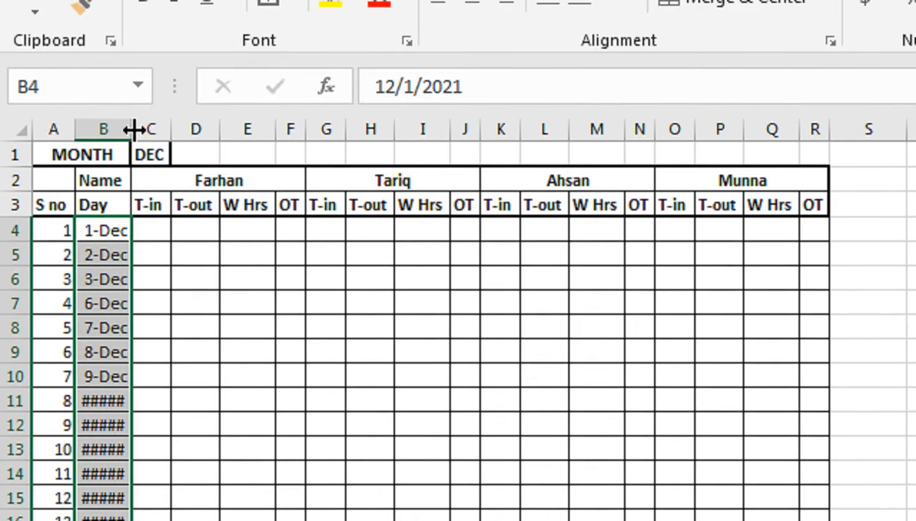
{"action": "double_click", "coordinate": [131, 26]}
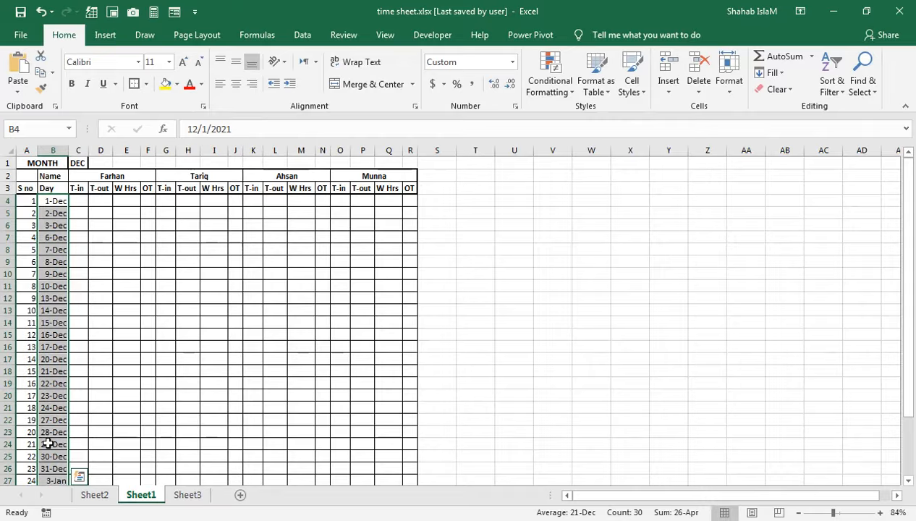
{"action": "left_click_drag", "start_coordinate": [92, 484], "coordinate": [52, 490]}
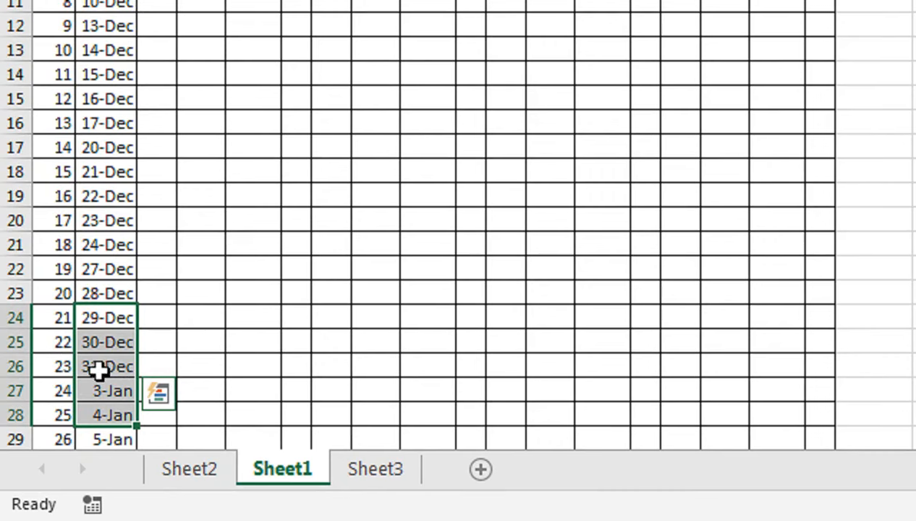
{"action": "left_click_drag", "start_coordinate": [4, 395], "coordinate": [45, 327]}
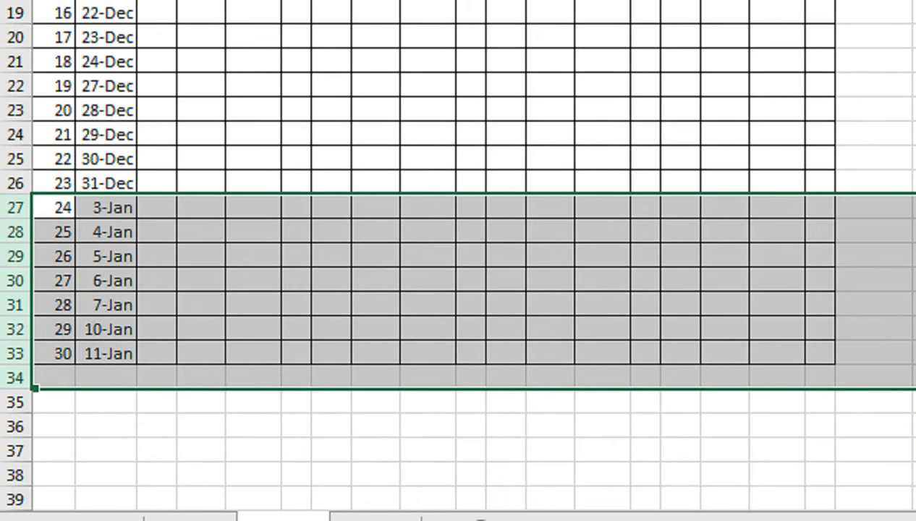
{"action": "left_click_drag", "start_coordinate": [15, 305], "coordinate": [29, 350]}
{"action": "left_click_drag", "start_coordinate": [14, 171], "coordinate": [16, 274]}
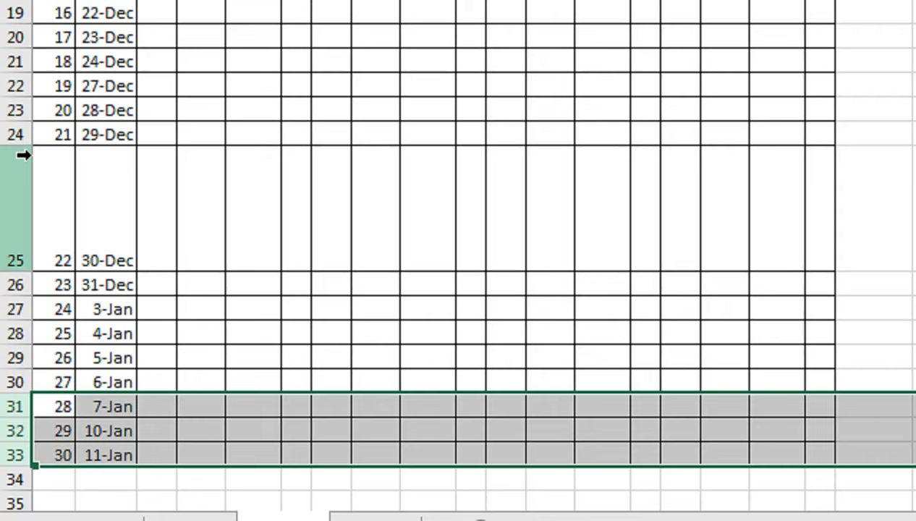
{"action": "key", "text": "ctrl+z"}
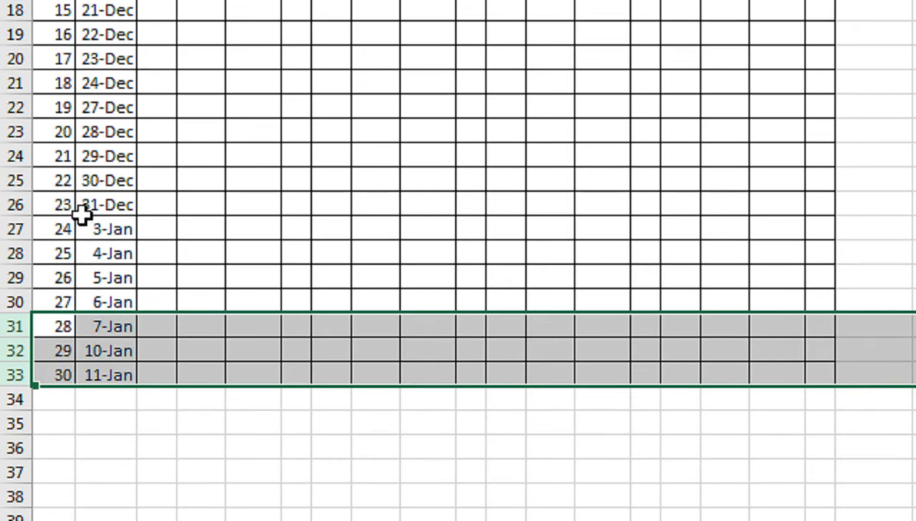
Delete rows 27 to 34, which hold the January dates below 31-Dec
{"action": "left_click_drag", "start_coordinate": [6, 229], "coordinate": [25, 392]}
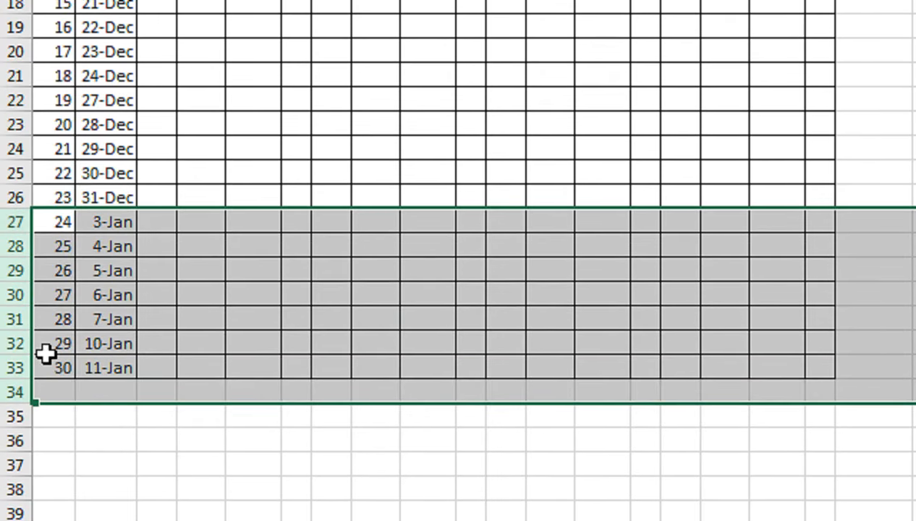
{"action": "right_click", "coordinate": [15, 377]}
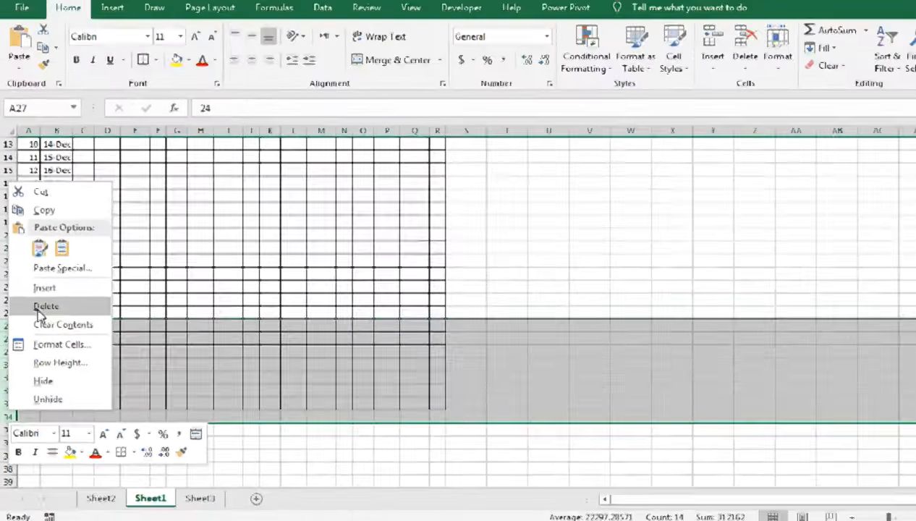
{"action": "left_click", "coordinate": [70, 187]}
{"action": "left_click", "coordinate": [319, 120]}
{"action": "left_click_drag", "start_coordinate": [196, 285], "coordinate": [248, 151]}
{"action": "left_click", "coordinate": [185, 236]}
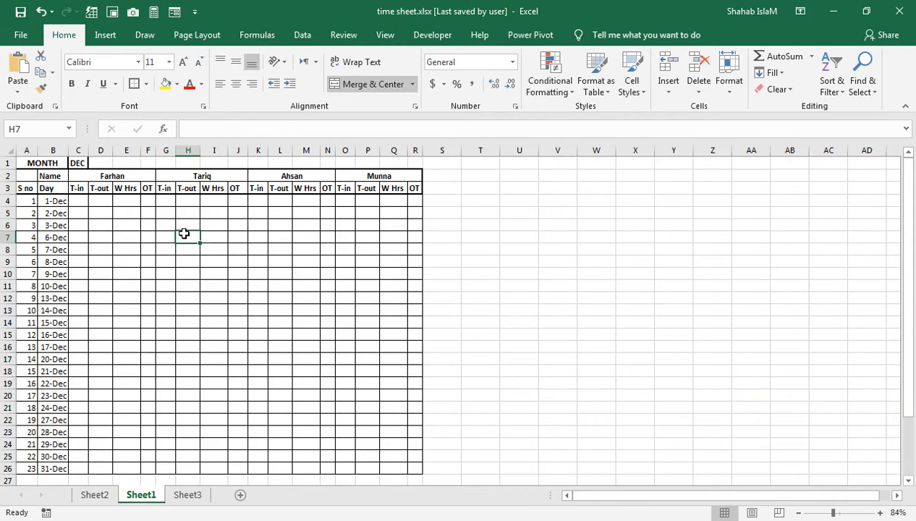
Enter the first employee's times for 1-Dec: 08:00 as T-in in C4 and 17:00 as T-out in D4
{"action": "left_click", "coordinate": [75, 202]}
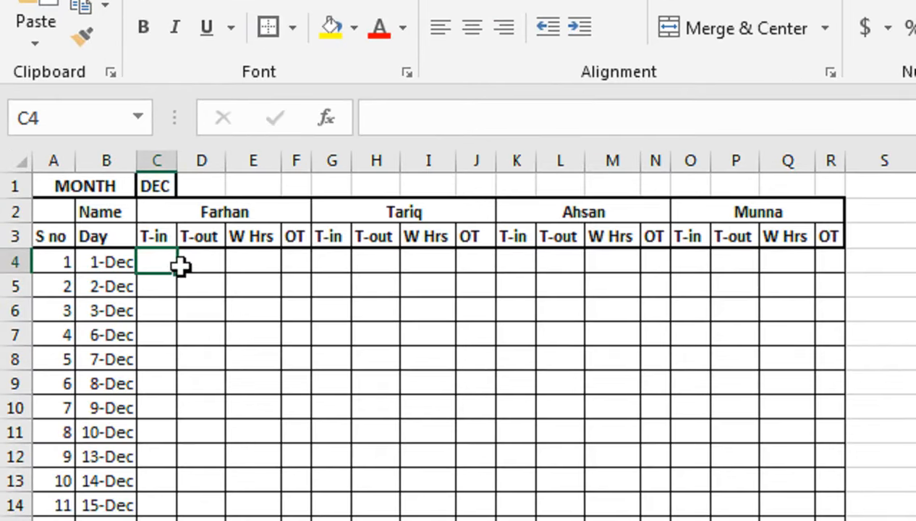
{"action": "type", "text": "08::"}
{"action": "key", "text": "BackSpace"}
{"action": "type", "text": "00"}
{"action": "key", "text": "Return"}
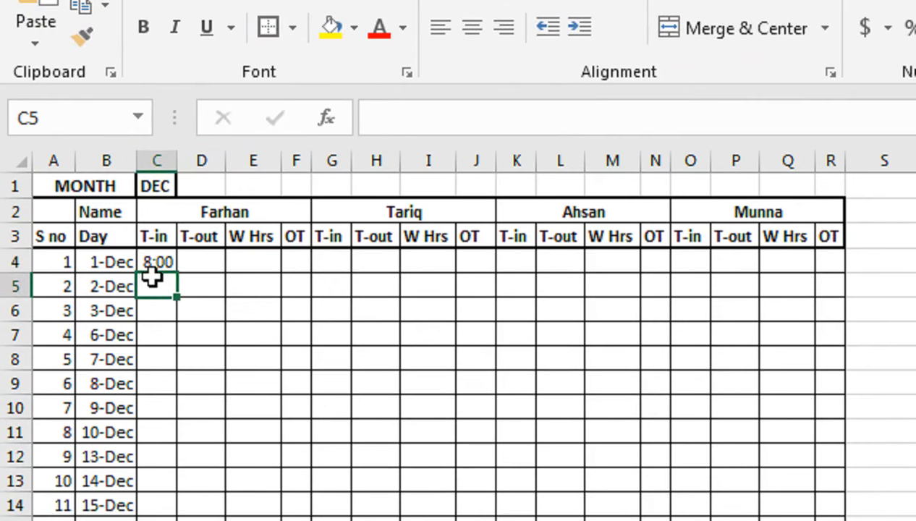
{"action": "left_click", "coordinate": [160, 263]}
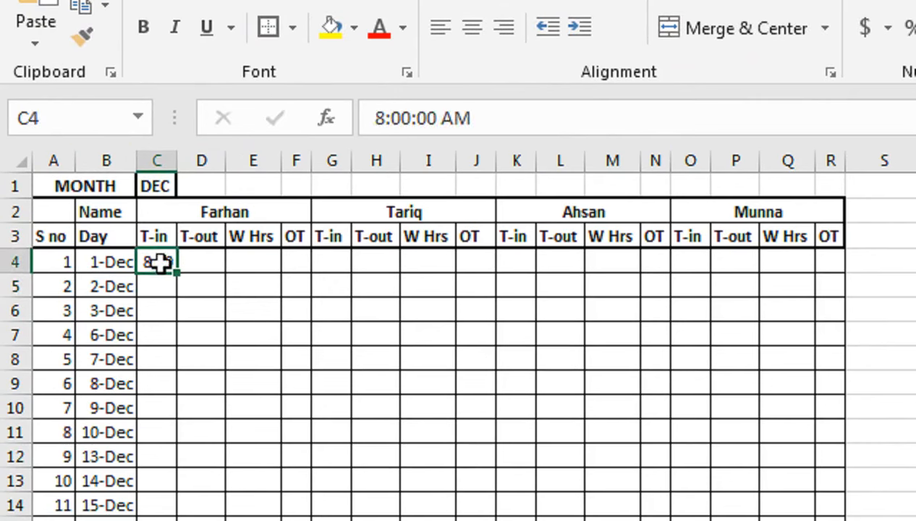
{"action": "left_click", "coordinate": [203, 262]}
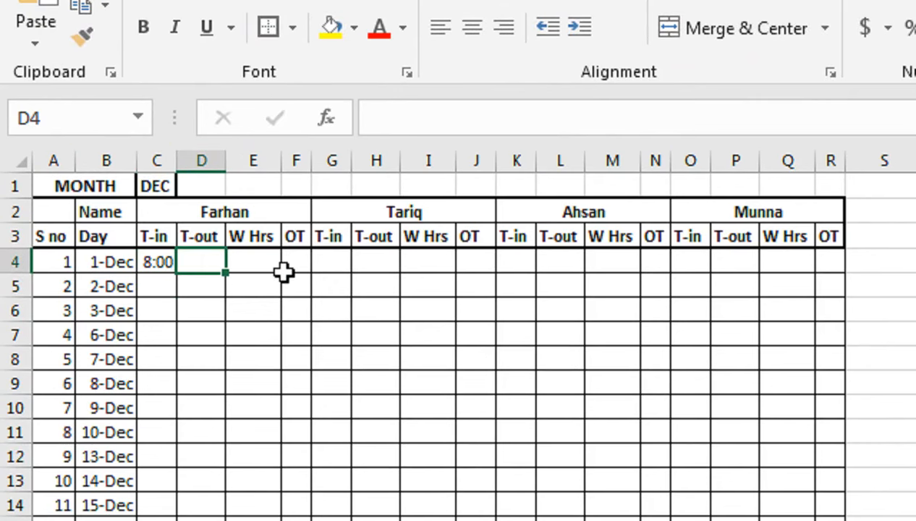
{"action": "type", "text": "17:00"}
{"action": "key", "text": "Return"}
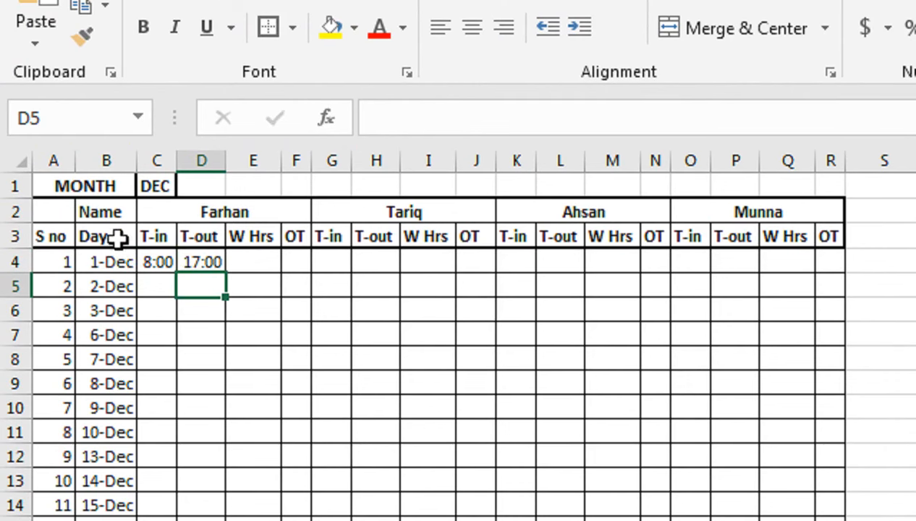
Insert a new column before the Day dates and enter =TEXT(C4,"DDD") in B4
{"action": "right_click", "coordinate": [106, 161]}
{"action": "left_click", "coordinate": [162, 358]}
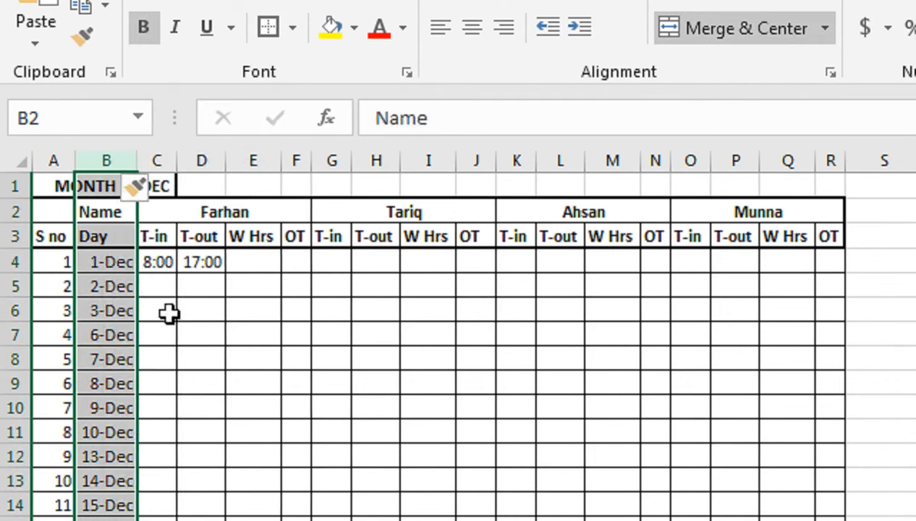
{"action": "left_click", "coordinate": [114, 266]}
{"action": "type", "text": "=TEXT(C4"}
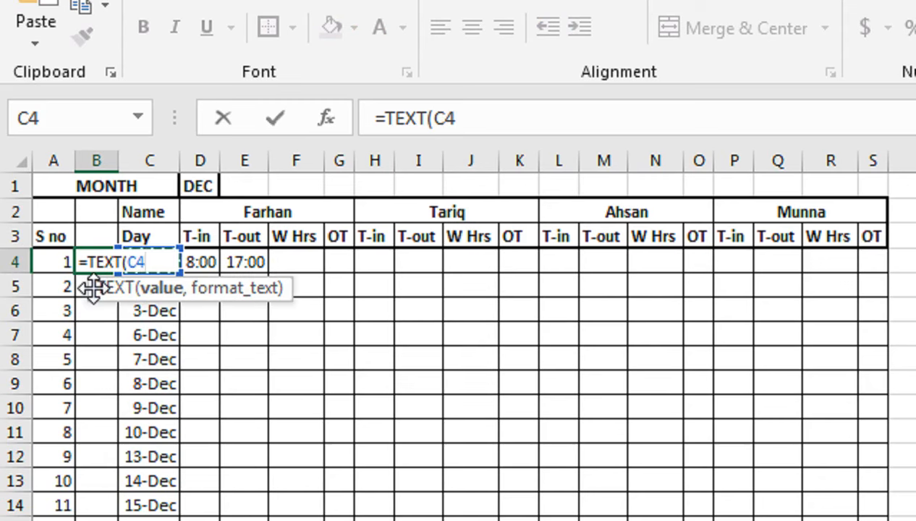
{"action": "type", "text": ",\"DDD"}
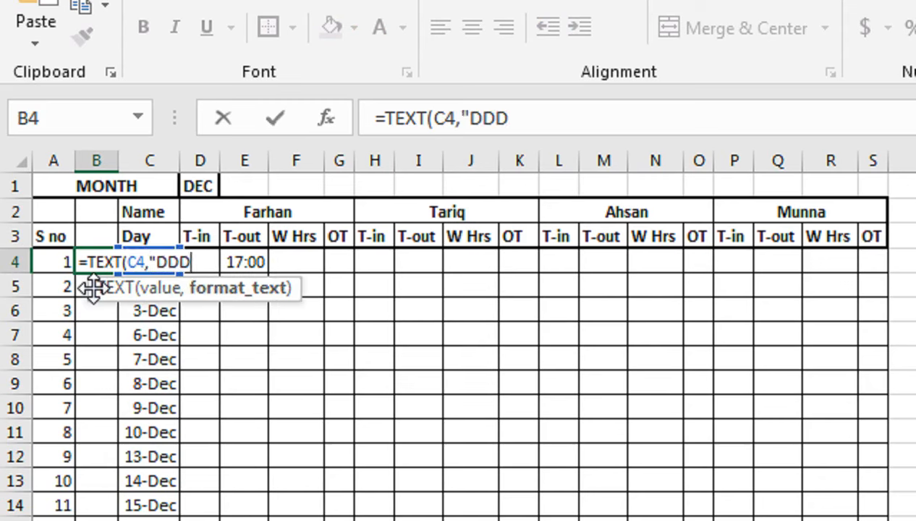
{"action": "type", "text": "\")"}
{"action": "key", "text": "Return"}
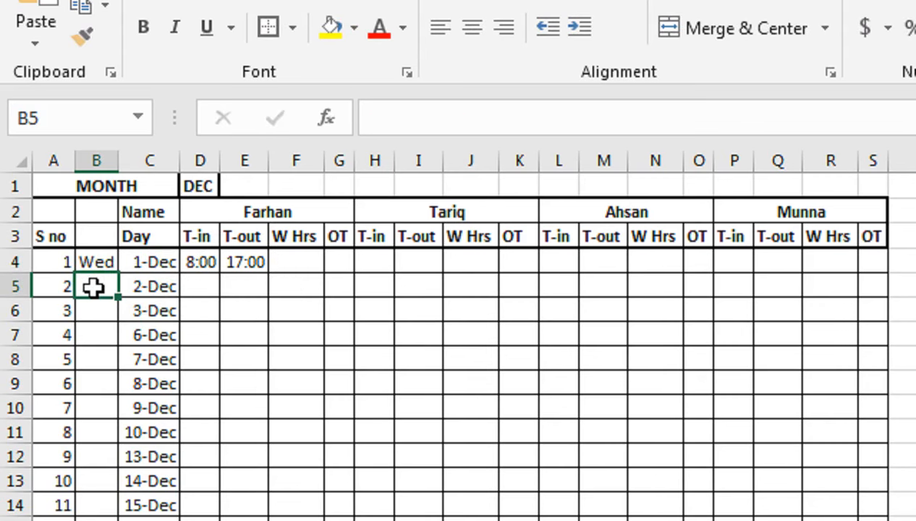
Fill the weekday formula from B4 down column B alongside all the dates
{"action": "left_click", "coordinate": [100, 246]}
{"action": "left_click", "coordinate": [105, 262]}
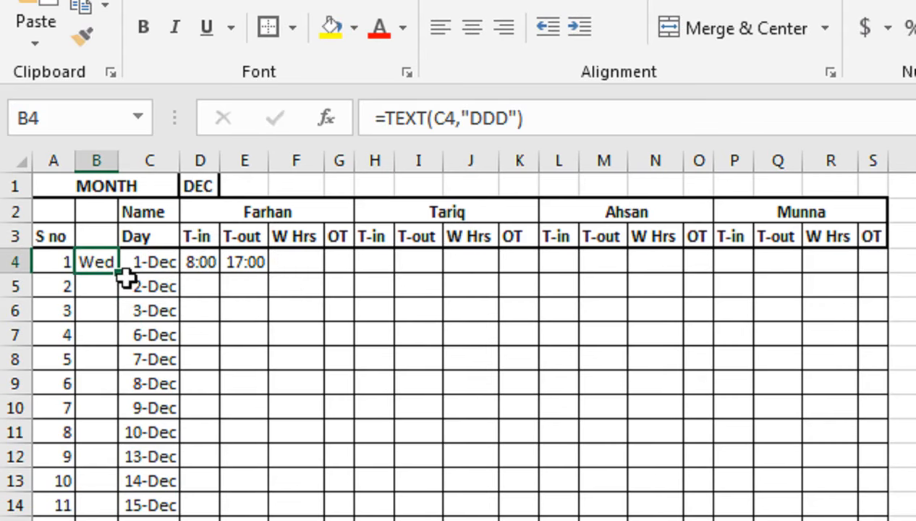
{"action": "left_click_drag", "start_coordinate": [118, 278], "coordinate": [114, 455]}
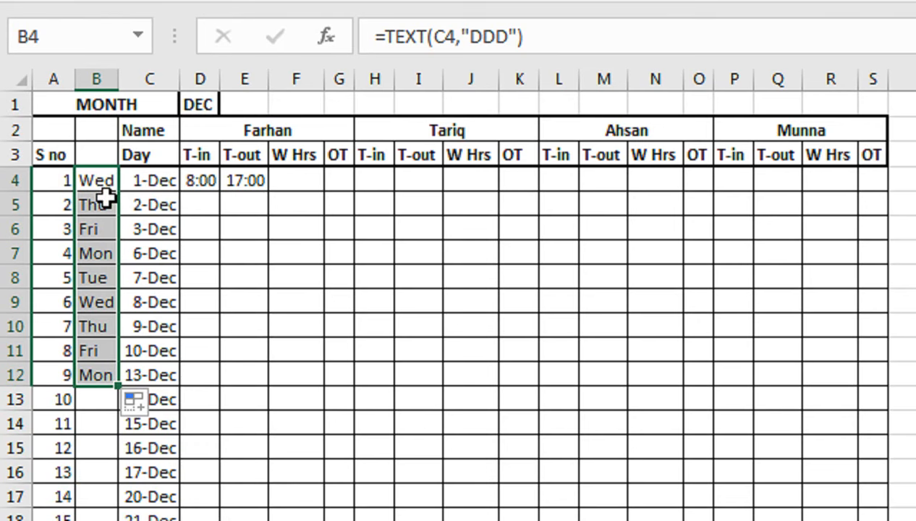
{"action": "double_click", "coordinate": [117, 385]}
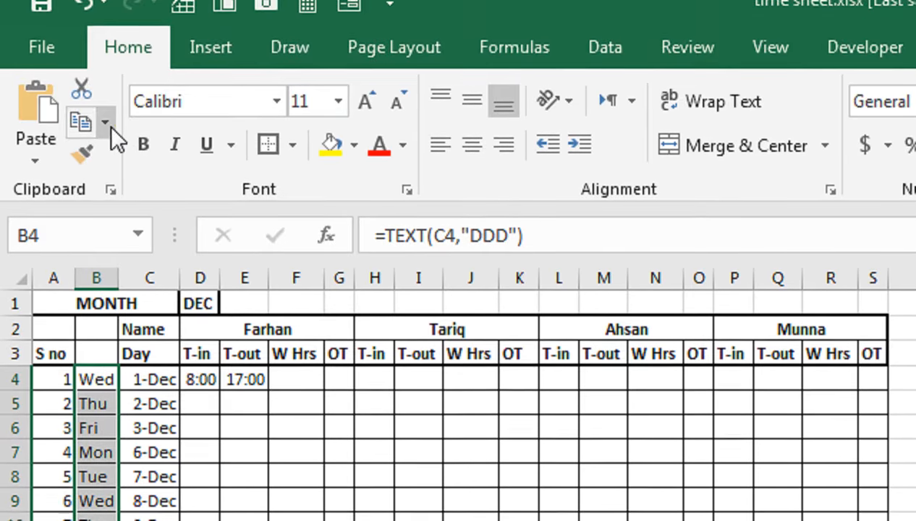
Replace the weekday formulas in column B with their values by copying and pasting them as values in place
{"action": "left_click", "coordinate": [106, 122]}
{"action": "left_click", "coordinate": [110, 170]}
{"action": "left_click", "coordinate": [32, 166]}
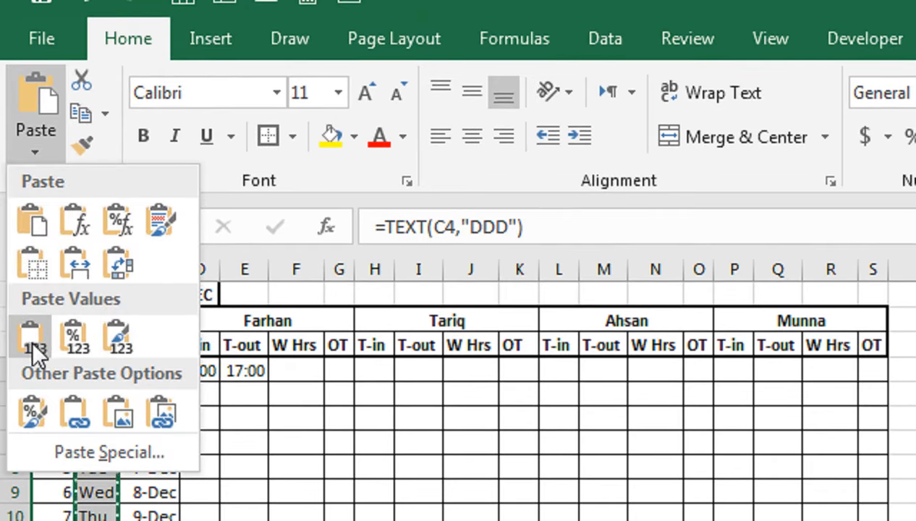
{"action": "left_click", "coordinate": [32, 340]}
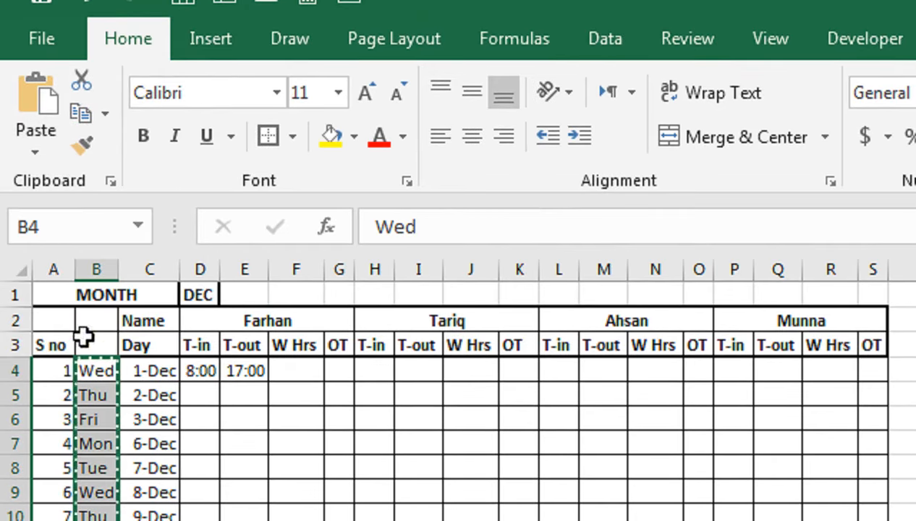
Clear the dates under the Day header and move the weekday names from column B into column C from C4 down
{"action": "left_click", "coordinate": [165, 370]}
{"action": "key", "text": "Delete"}
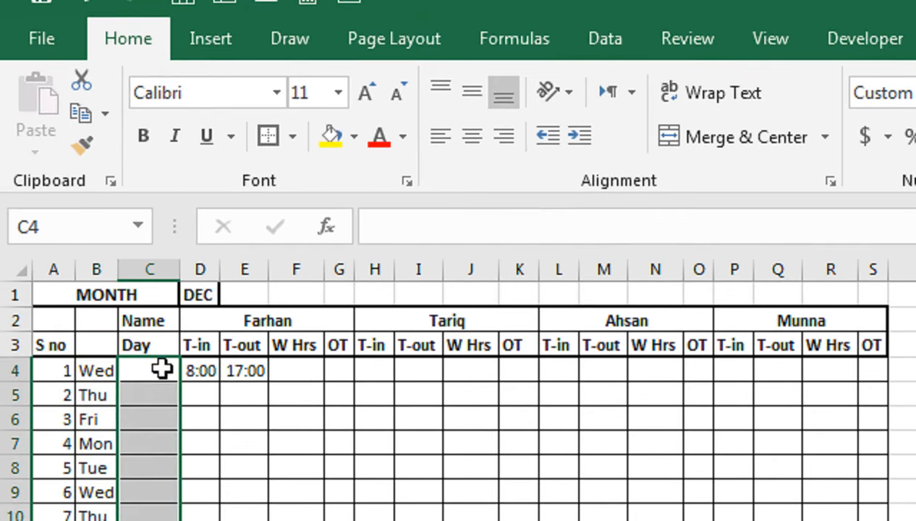
{"action": "left_click", "coordinate": [107, 369]}
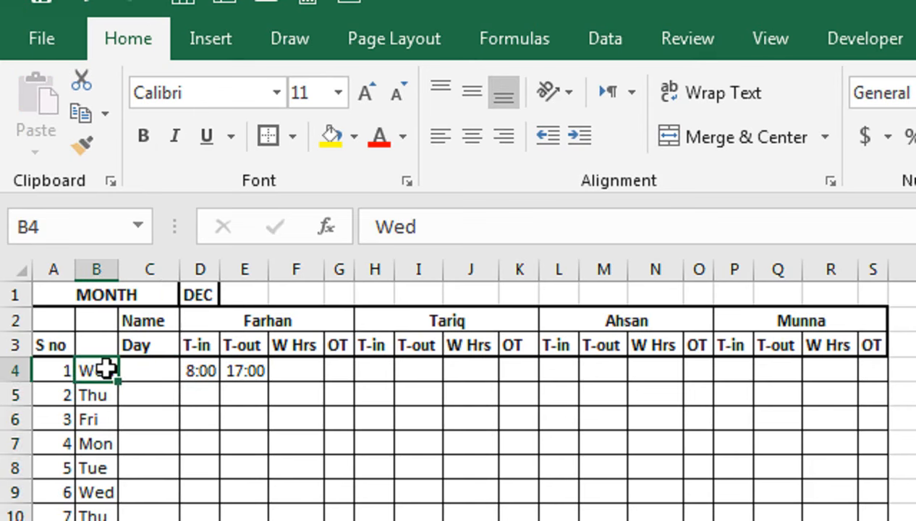
{"action": "key", "text": "ctrl+shift+Down"}
{"action": "mouse_move", "coordinate": [119, 370]}
{"action": "left_mouse_down"}
{"action": "mouse_move", "coordinate": [134, 380]}
{"action": "mouse_move", "coordinate": [135, 371]}
{"action": "left_mouse_up"}
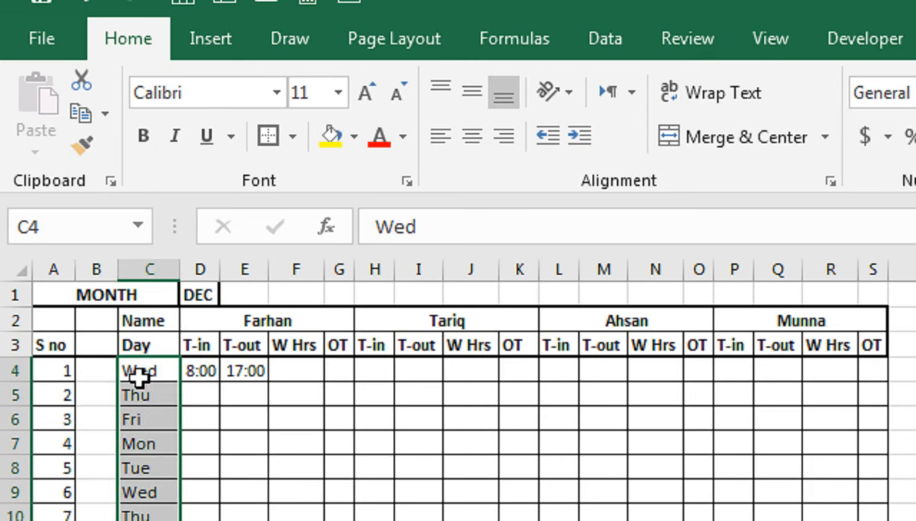
Delete the emptied helper column B
{"action": "left_click", "coordinate": [98, 269]}
{"action": "right_click", "coordinate": [102, 266]}
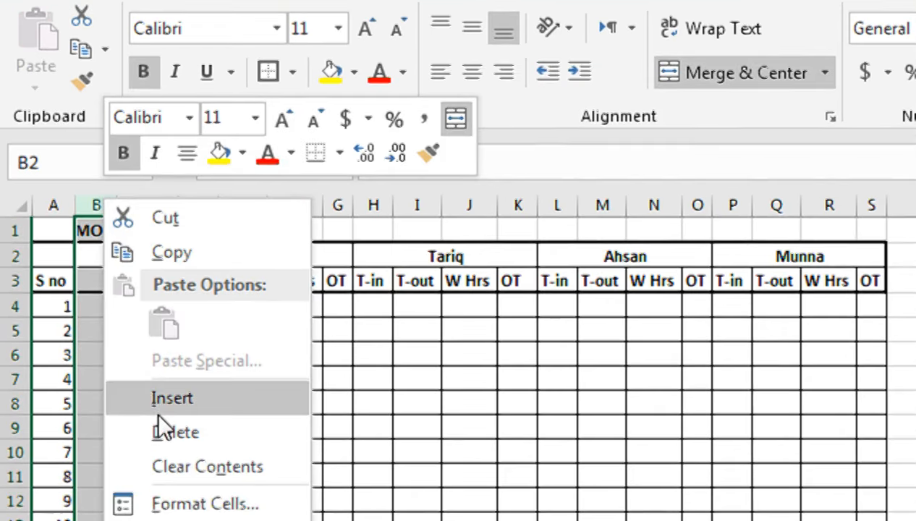
{"action": "left_click", "coordinate": [174, 432]}
{"action": "left_click", "coordinate": [201, 428]}
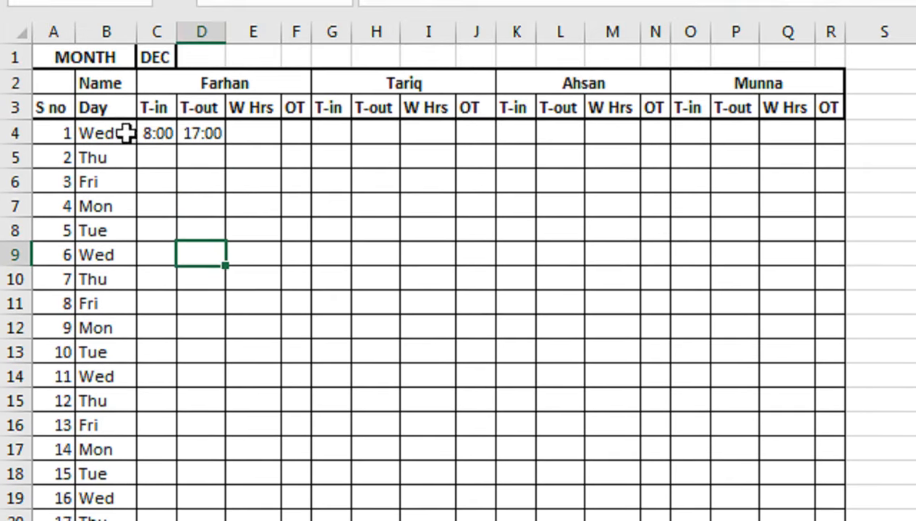
Fill the first employee's 8:00 T-in and 17:00 T-out down from row 4 through row 26 in columns C and D
{"action": "left_click", "coordinate": [152, 135]}
{"action": "left_click_drag", "start_coordinate": [155, 133], "coordinate": [210, 469]}
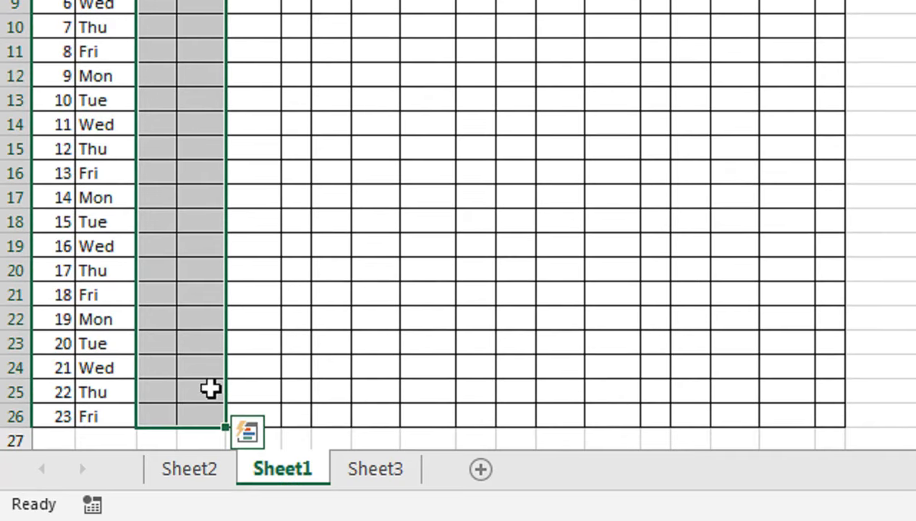
{"action": "key", "text": "ctrl+d"}
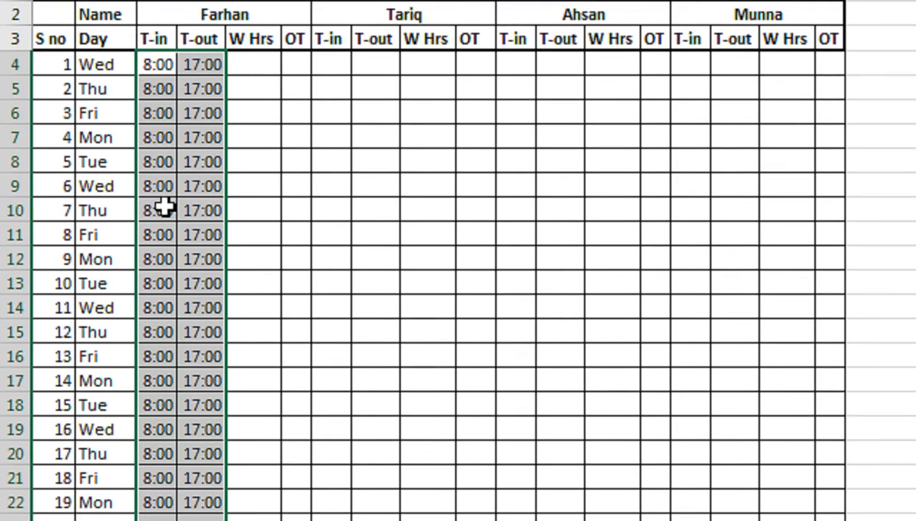
{"action": "left_click_drag", "start_coordinate": [165, 25], "coordinate": [206, 27]}
{"action": "key", "text": "shift+Left"}
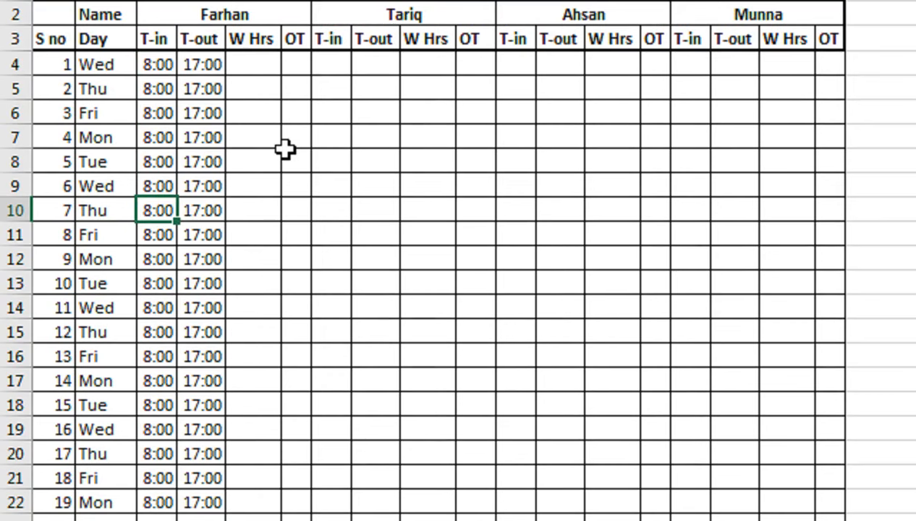
Copy the first employee's T-in and T-out times, C4:D26, to the other three employees, starting at G4, K4 and O4
{"action": "key", "text": "Up"}
{"action": "key", "text": "Up"}
{"action": "key", "text": "Up"}
{"action": "key", "text": "Up"}
{"action": "key", "text": "Up"}
{"action": "key", "text": "Up"}
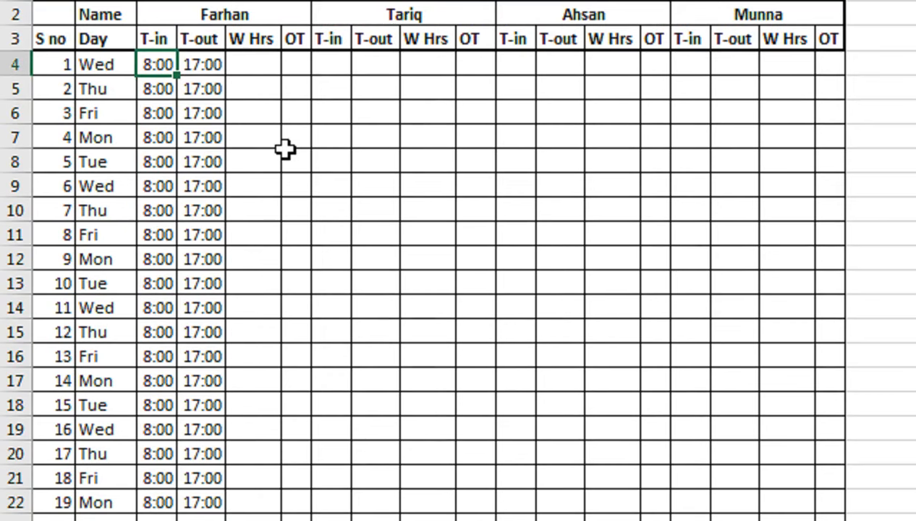
{"action": "key", "text": "shift+Right"}
{"action": "key", "text": "ctrl+shift+Down"}
{"action": "key", "text": "ctrl+c"}
{"action": "left_click", "coordinate": [327, 65]}
{"action": "key", "text": "ctrl+v"}
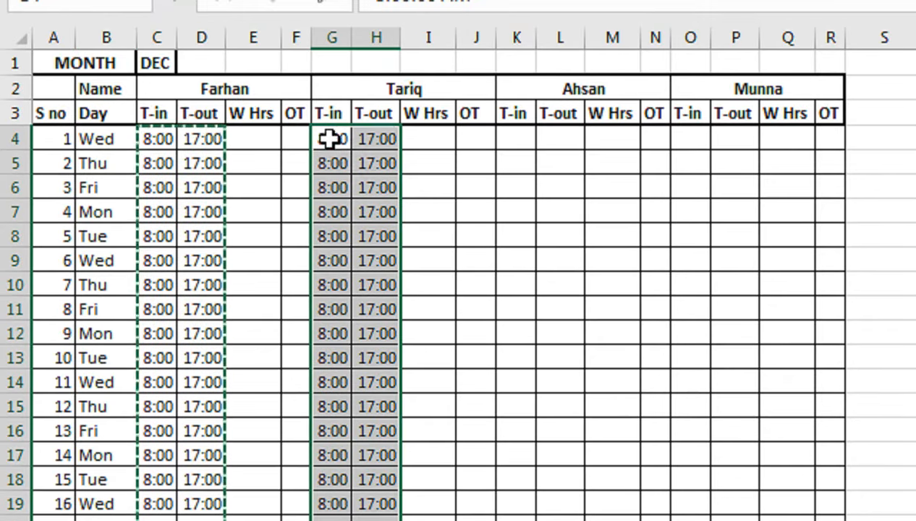
{"action": "left_click", "coordinate": [518, 147]}
{"action": "key", "text": "ctrl+v"}
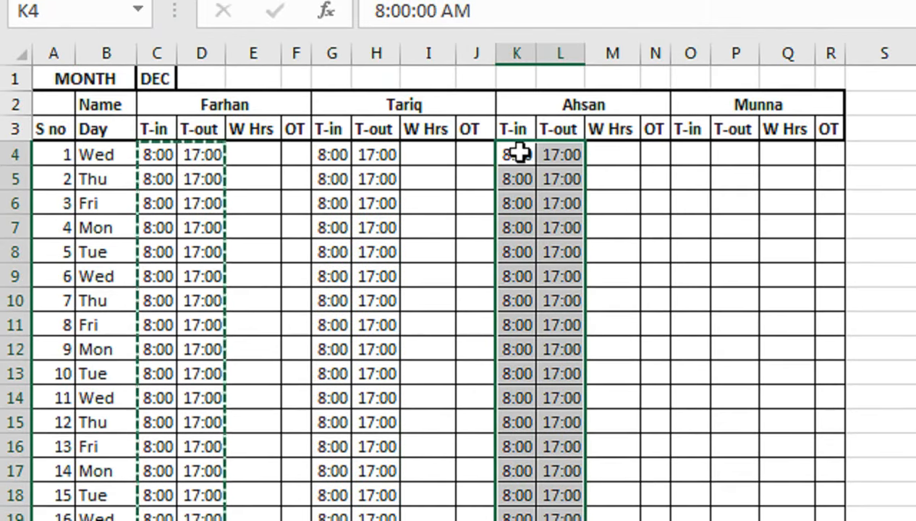
{"action": "left_click", "coordinate": [684, 153]}
{"action": "key", "text": "ctrl+v"}
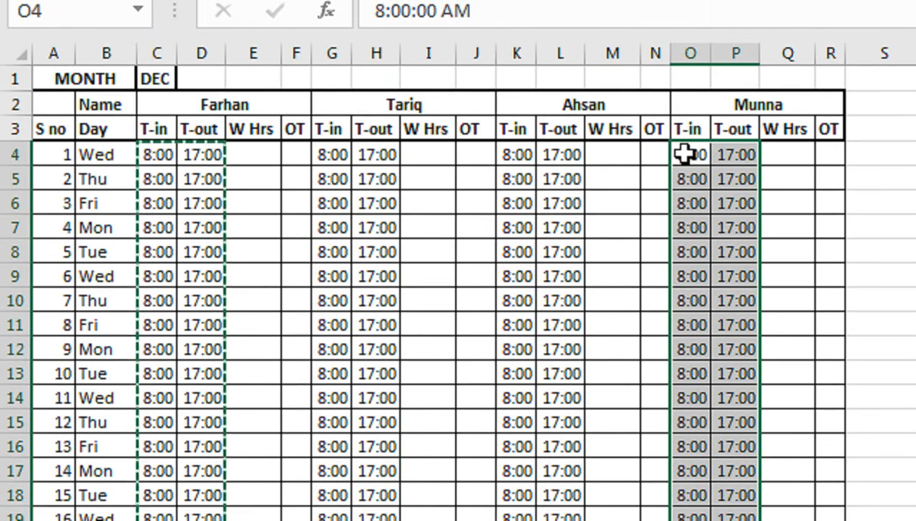
{"action": "left_click", "coordinate": [364, 180]}
{"action": "left_click", "coordinate": [208, 177]}
{"action": "left_click", "coordinate": [270, 253]}
{"action": "type", "text": "SAD"}
{"action": "left_click_drag", "start_coordinate": [263, 321], "coordinate": [261, 292]}
{"action": "left_click", "coordinate": [261, 248]}
{"action": "key", "text": "Delete"}
Set the first employee's times for serial number 6 to 09:00 T-in in C9 and 21:00 T-out in D9
{"action": "left_click", "coordinate": [164, 280]}
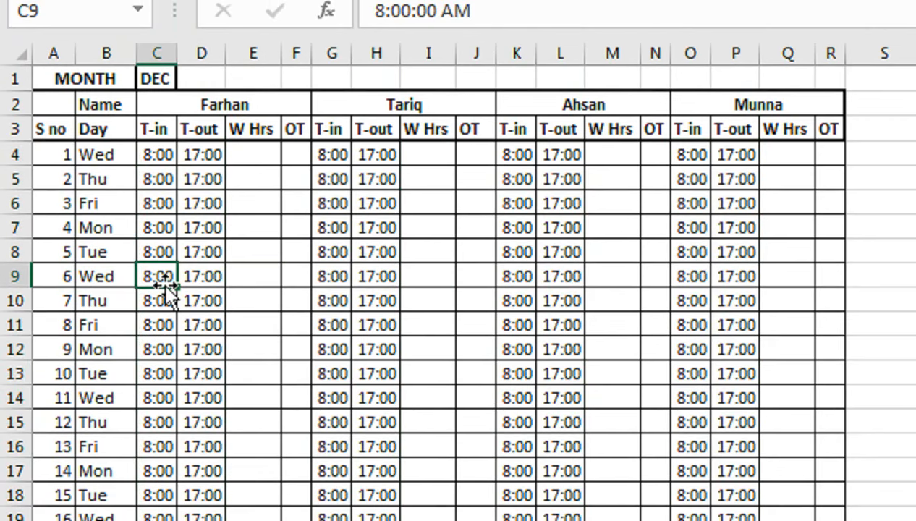
{"action": "type", "text": "09:00"}
{"action": "key", "text": "Return"}
{"action": "key", "text": "Up"}
{"action": "key", "text": "Right"}
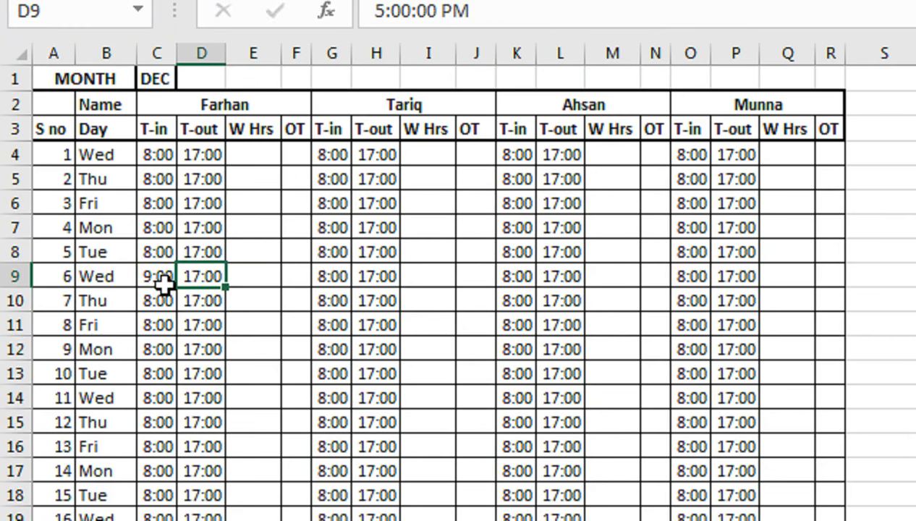
{"action": "type", "text": "21:00"}
{"action": "key", "text": "Return"}
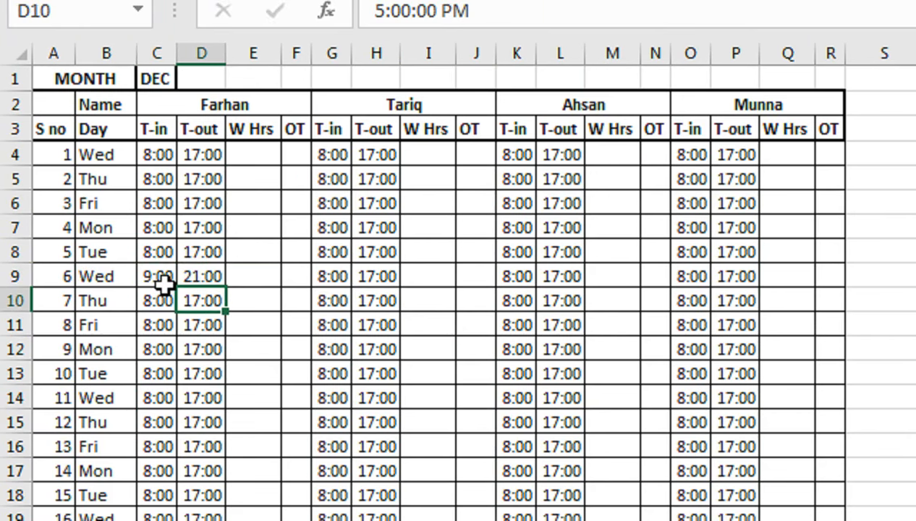
Set the first employee's T-out in D10 to 20:00 and T-in in C13 to 09:00
{"action": "type", "text": "20"}
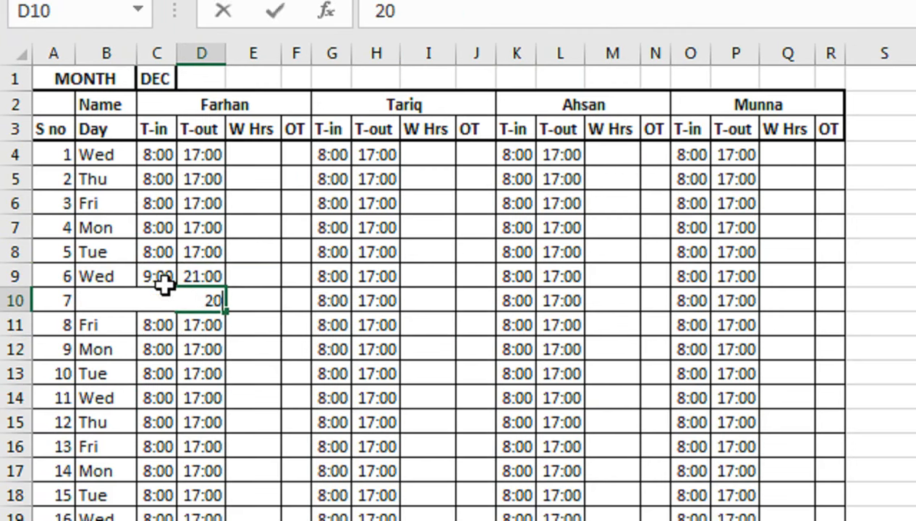
{"action": "type", "text": ":00"}
{"action": "key", "text": "Return"}
{"action": "key", "text": "Down"}
{"action": "key", "text": "Down"}
{"action": "key", "text": "Left"}
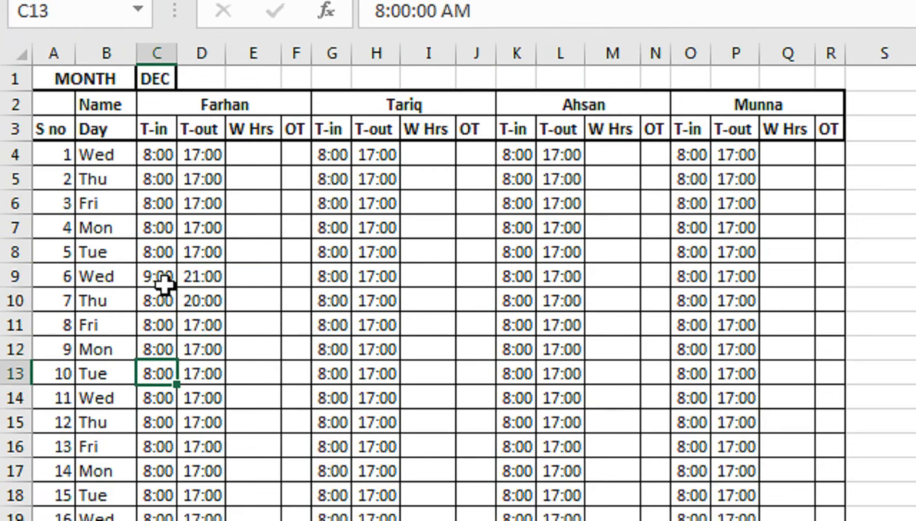
{"action": "type", "text": "09:00"}
{"action": "key", "text": "Return"}
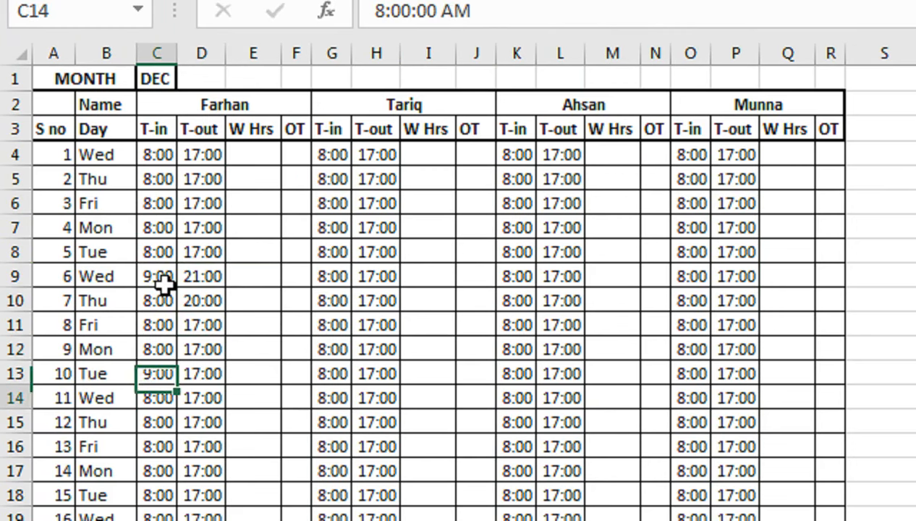
Set the first employee's times for serial number 11 to 10:00 T-in in C14 and 18:00 T-out in D14
{"action": "type", "text": "10:"}
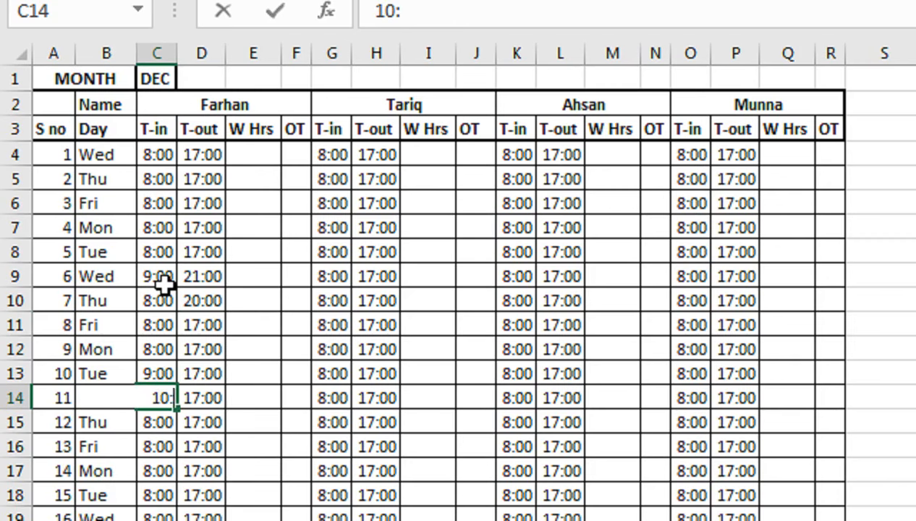
{"action": "type", "text": "00"}
{"action": "key", "text": "Return"}
{"action": "key", "text": "Up"}
{"action": "key", "text": "Right"}
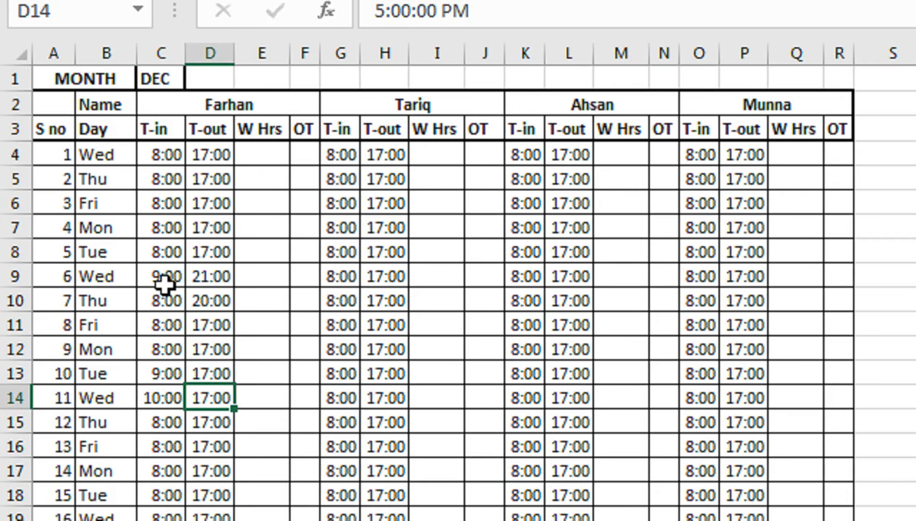
{"action": "type", "text": "18:"}
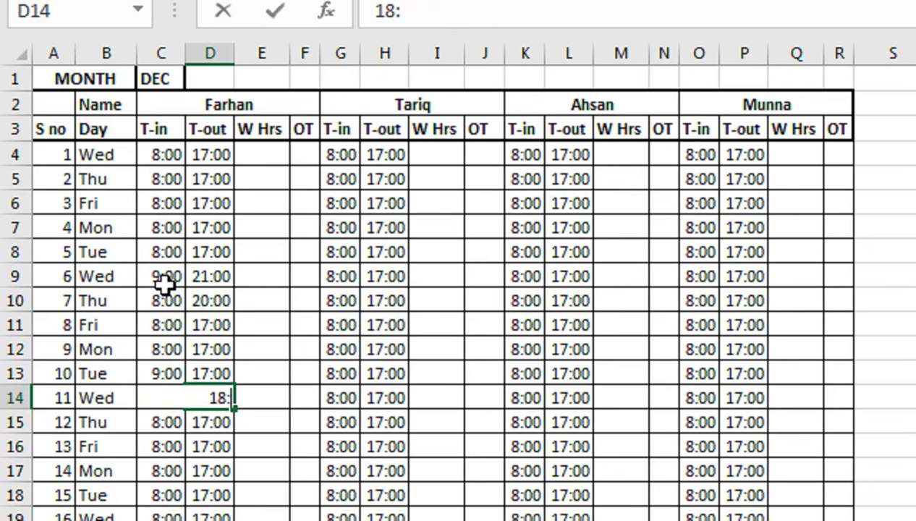
{"action": "type", "text": "00"}
{"action": "key", "text": "Return"}
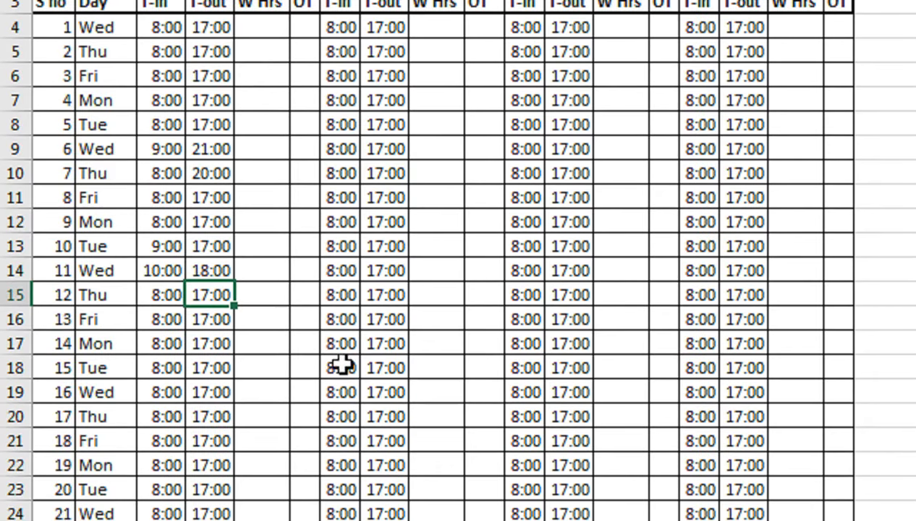
Set the second employee's times for serial number 15 to 09:00 T-in in G18 and 20:00 T-out in H18
{"action": "left_click", "coordinate": [340, 495]}
{"action": "type", "text": "09:00"}
{"action": "key", "text": "Return"}
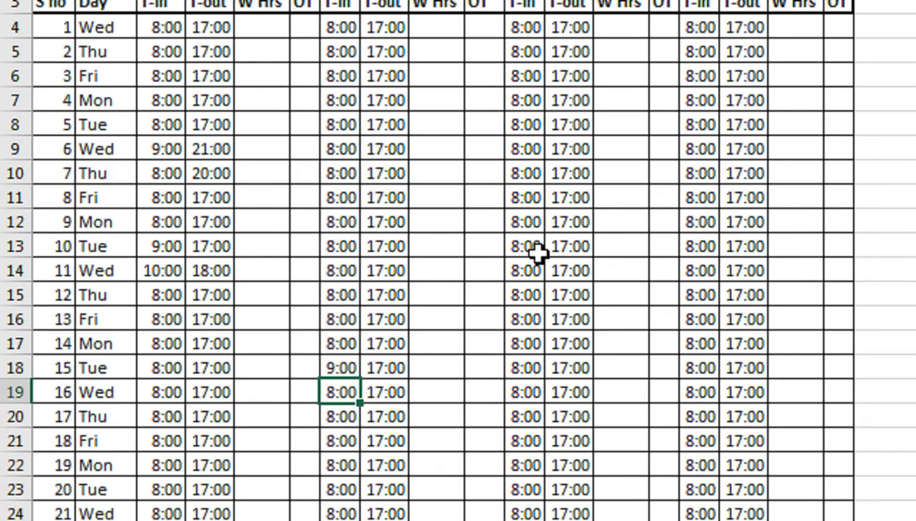
{"action": "key", "text": "Up"}
{"action": "key", "text": "Down"}
{"action": "key", "text": "Down"}
{"action": "key", "text": "Up"}
{"action": "key", "text": "Up"}
{"action": "key", "text": "Right"}
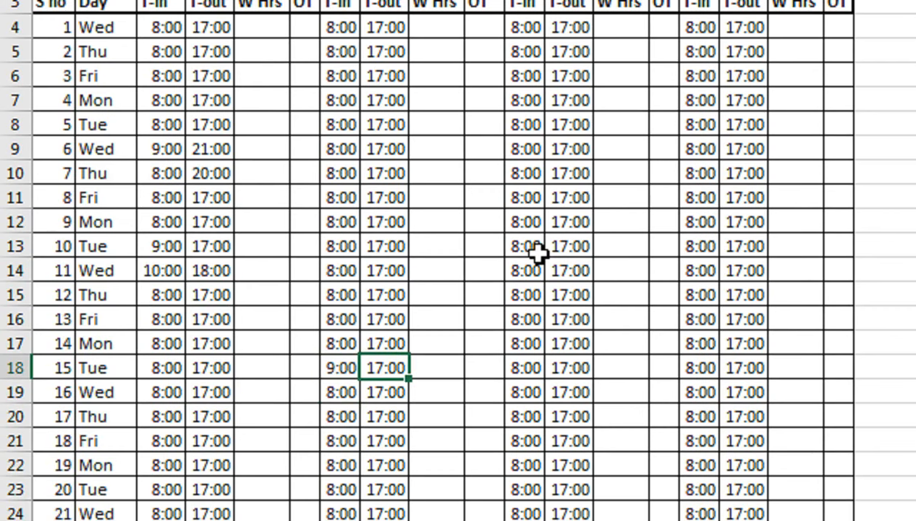
{"action": "type", "text": "0"}
{"action": "type", "text": "0:00"}
{"action": "key", "text": "Return"}
{"action": "key", "text": "Right"}
{"action": "key", "text": "Right"}
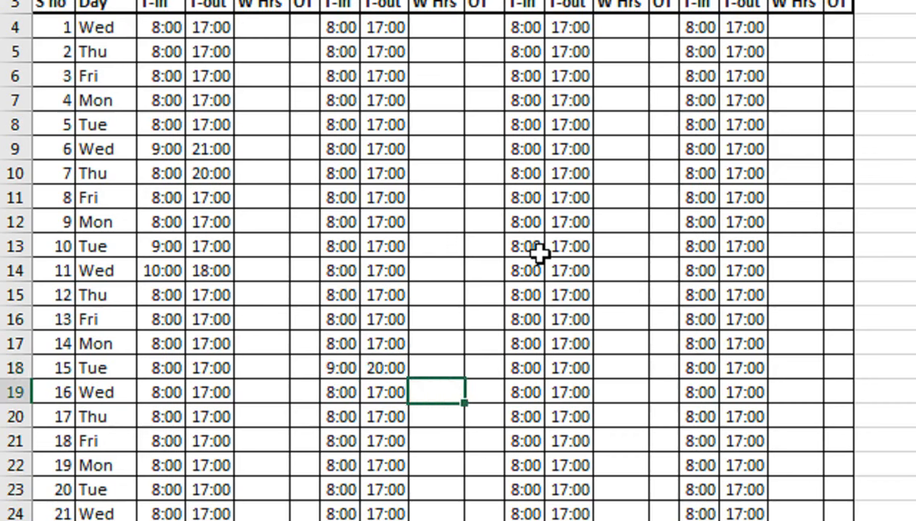
Set the third employee's T-out to 20:00 in L8 and 21:00 in L9
{"action": "key", "text": "Up"}
{"action": "key", "text": "Up"}
{"action": "key", "text": "Up"}
{"action": "key", "text": "Up"}
{"action": "key", "text": "Up"}
{"action": "key", "text": "Right"}
{"action": "key", "text": "Right"}
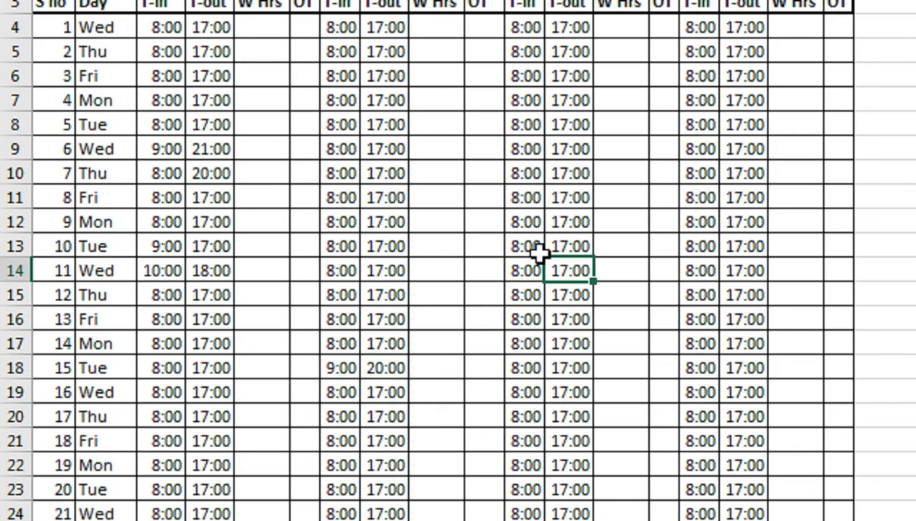
{"action": "key", "text": "Up"}
{"action": "key", "text": "Up"}
{"action": "key", "text": "Up"}
{"action": "key", "text": "Up"}
{"action": "key", "text": "Up"}
{"action": "key", "text": "Up"}
{"action": "type", "text": "20"}
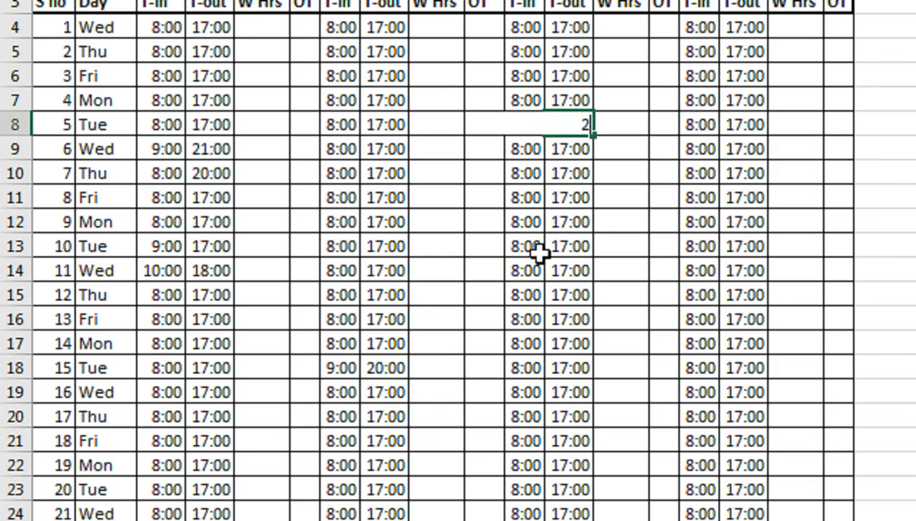
{"action": "key", "text": "Return"}
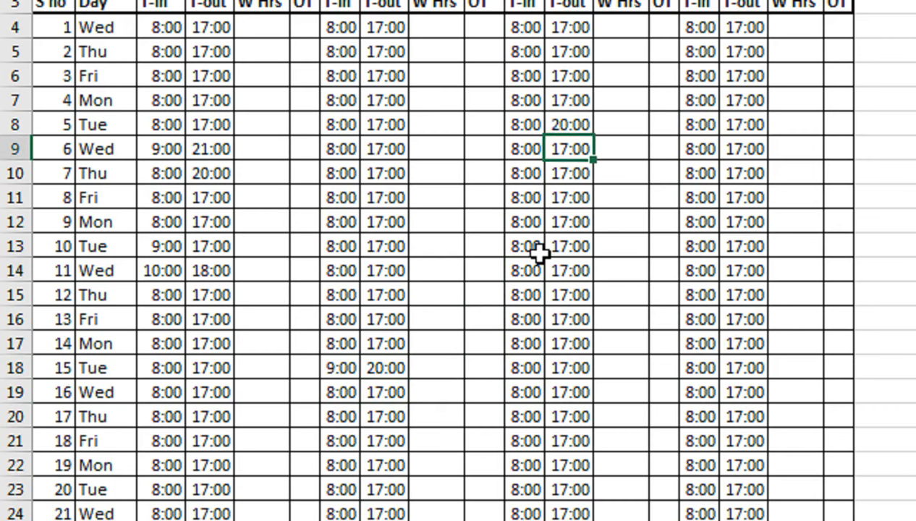
{"action": "type", "text": "21:00"}
{"action": "key", "text": "Return"}
Set the third employee's T-out to 23:00 in L15 and 21:00 in L16
{"action": "key", "text": "Down"}
{"action": "key", "text": "Down"}
{"action": "key", "text": "Down"}
{"action": "key", "text": "Down"}
{"action": "key", "text": "Down"}
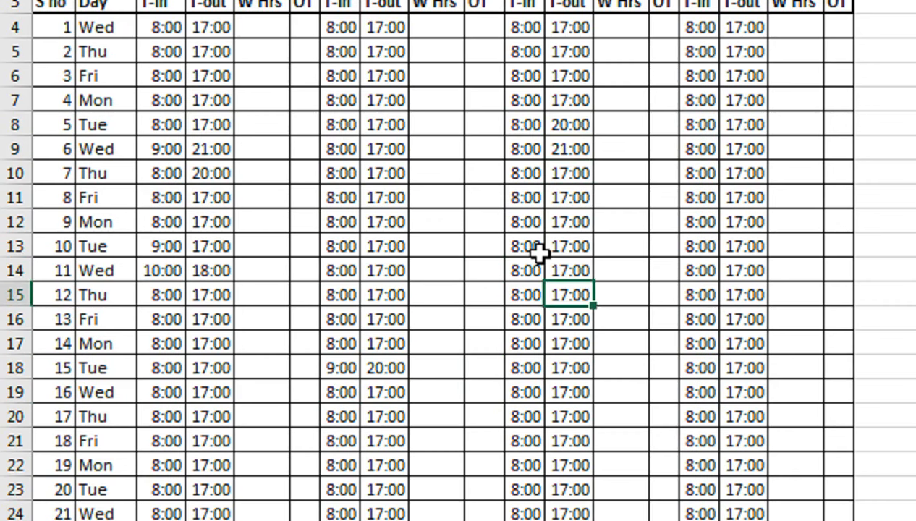
{"action": "type", "text": "23:00"}
{"action": "key", "text": "Return"}
{"action": "type", "text": "0"}
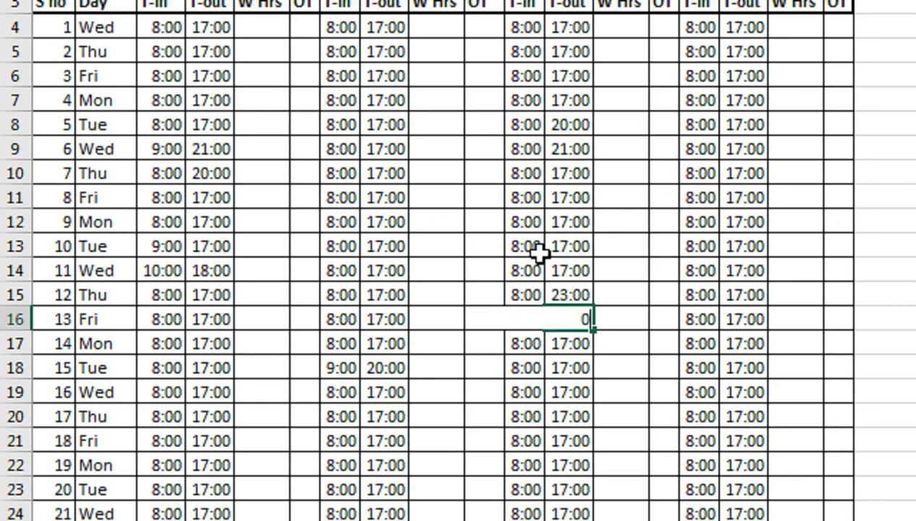
{"action": "key", "text": "Return"}
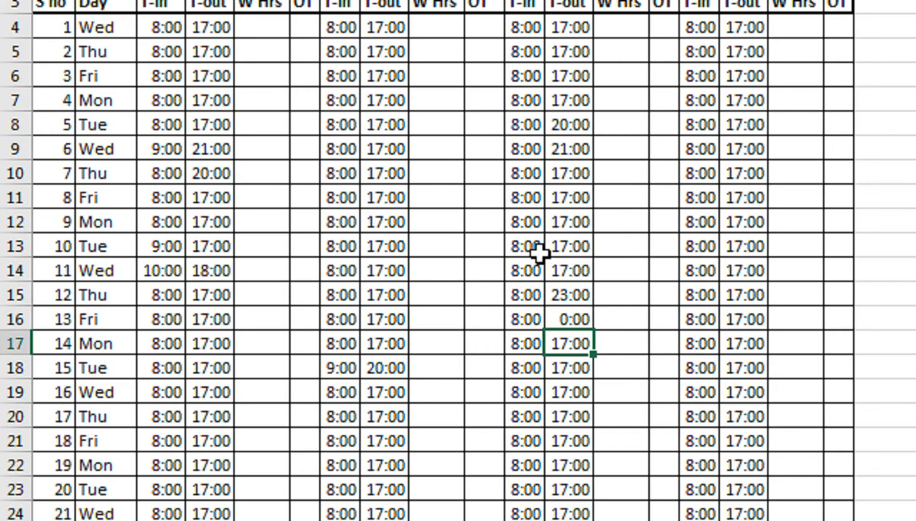
{"action": "key", "text": "Up"}
{"action": "key", "text": "Up"}
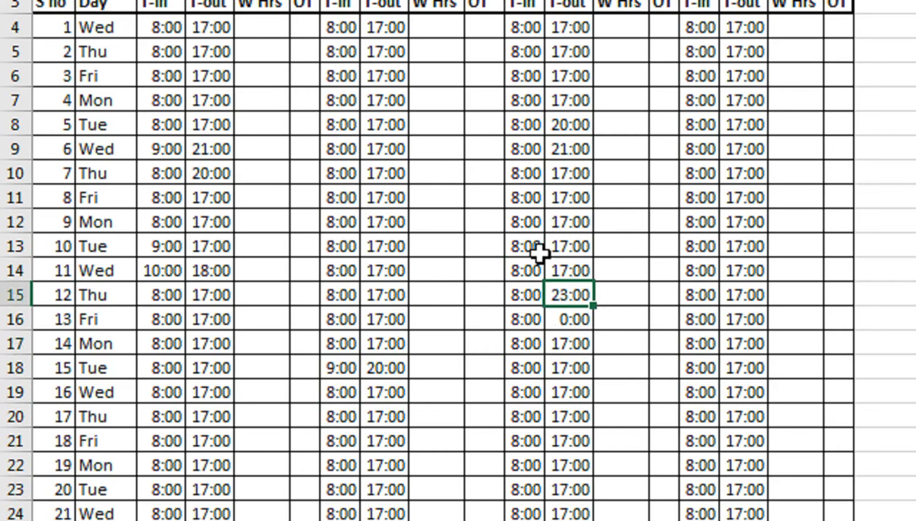
{"action": "key", "text": "Down"}
{"action": "type", "text": "21:00"}
{"action": "key", "text": "Return"}
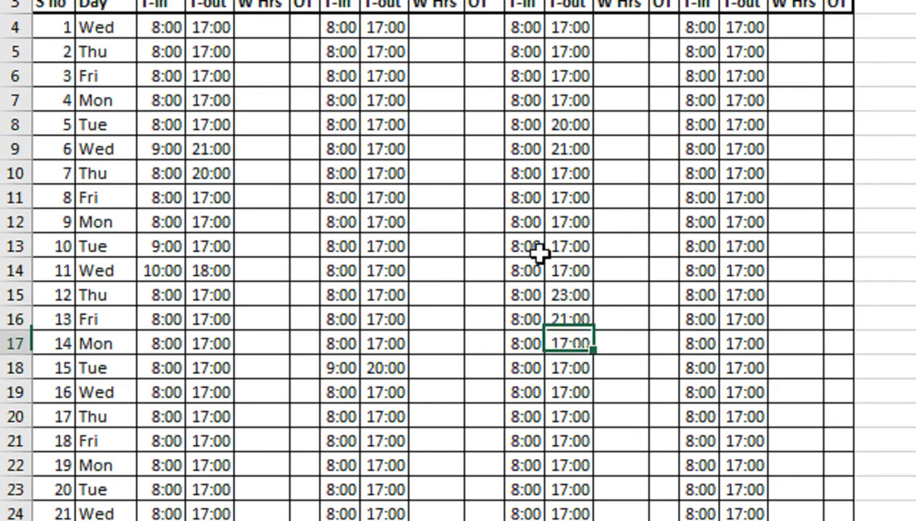
Set the third employee's T-out to 19:00 in both L21 and L23
{"action": "key", "text": "Right"}
{"action": "key", "text": "Right"}
{"action": "key", "text": "Down"}
{"action": "key", "text": "Down"}
{"action": "key", "text": "Down"}
{"action": "key", "text": "Down"}
{"action": "key", "text": "Left"}
{"action": "key", "text": "Left"}
{"action": "type", "text": "19:00"}
{"action": "key", "text": "Return"}
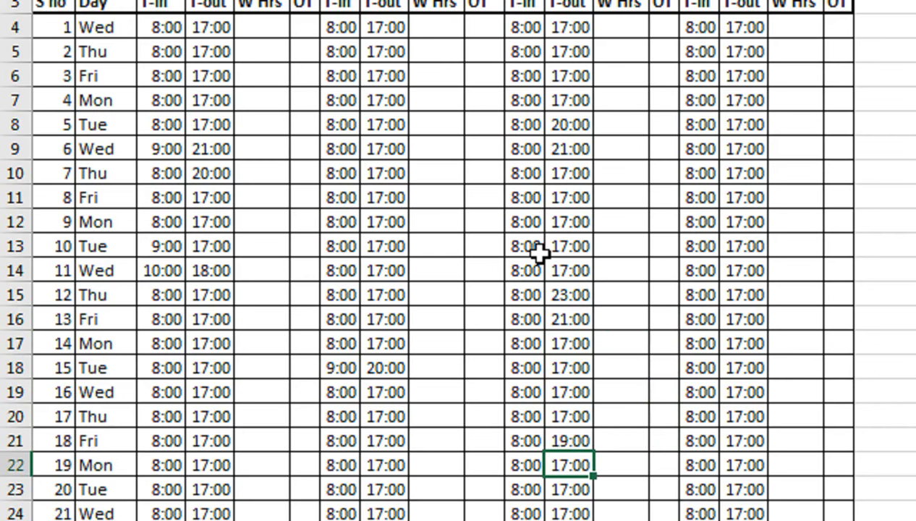
{"action": "key", "text": "Down"}
{"action": "type", "text": "19:"}
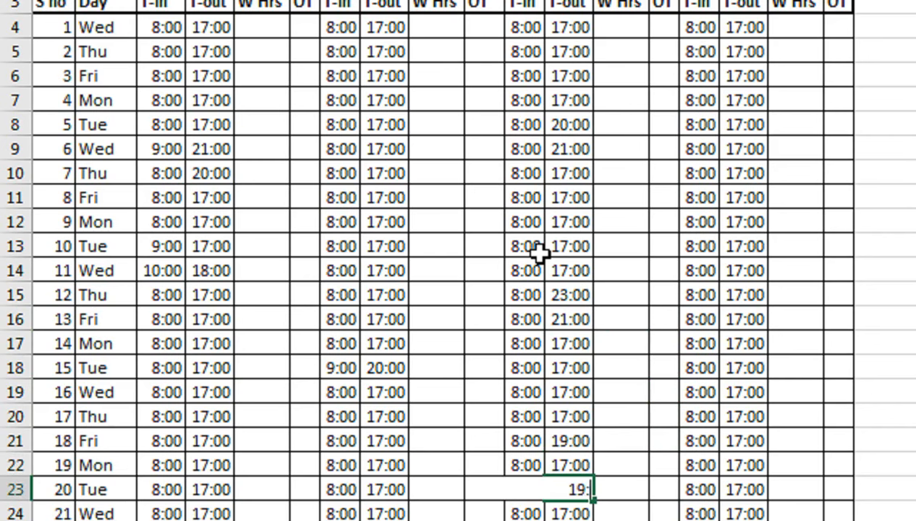
{"action": "type", "text": "00"}
{"action": "key", "text": "Return"}
{"action": "key", "text": "Up"}
{"action": "key", "text": "Up"}
{"action": "key", "text": "Up"}
{"action": "key", "text": "Up"}
{"action": "key", "text": "Up"}
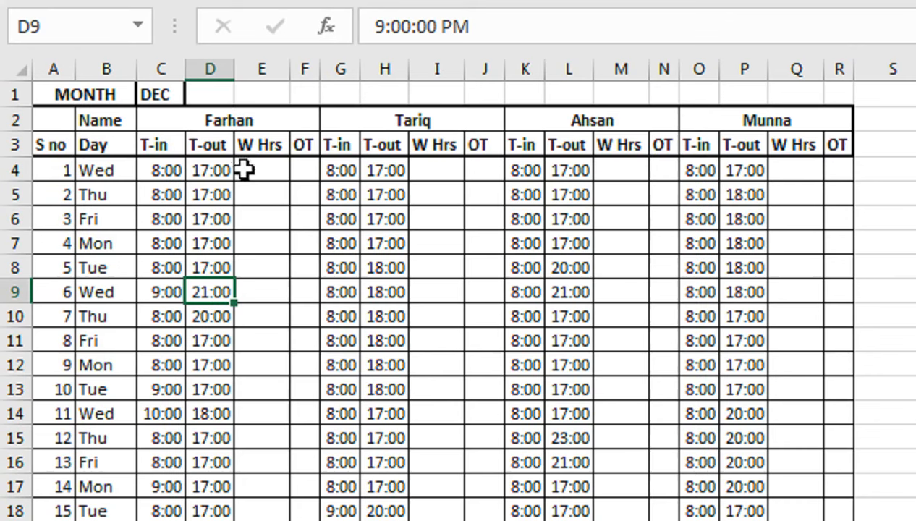
Calculate the first employee's work hours in E4 with =IFERROR((D4-C4)*24,0) and fill the formula down the W Hrs column
{"action": "left_click", "coordinate": [232, 154]}
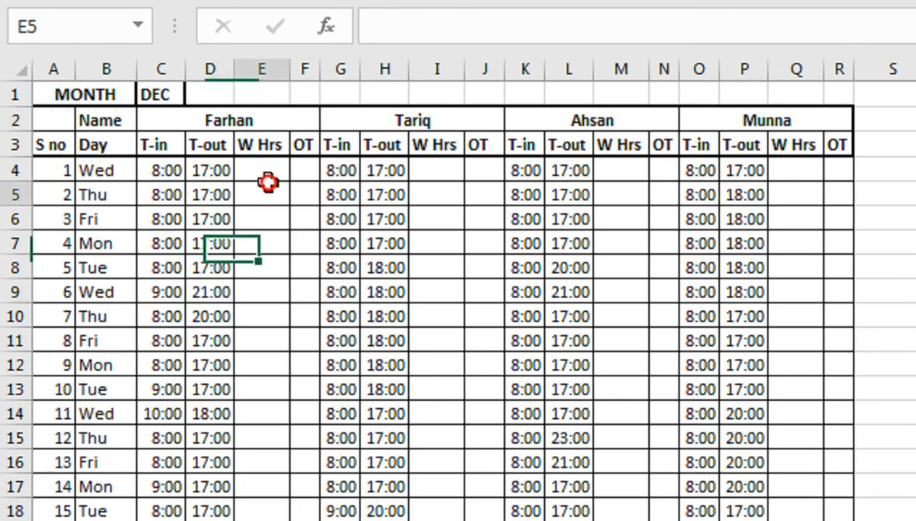
{"action": "left_click", "coordinate": [263, 166]}
{"action": "type", "text": "=IF("}
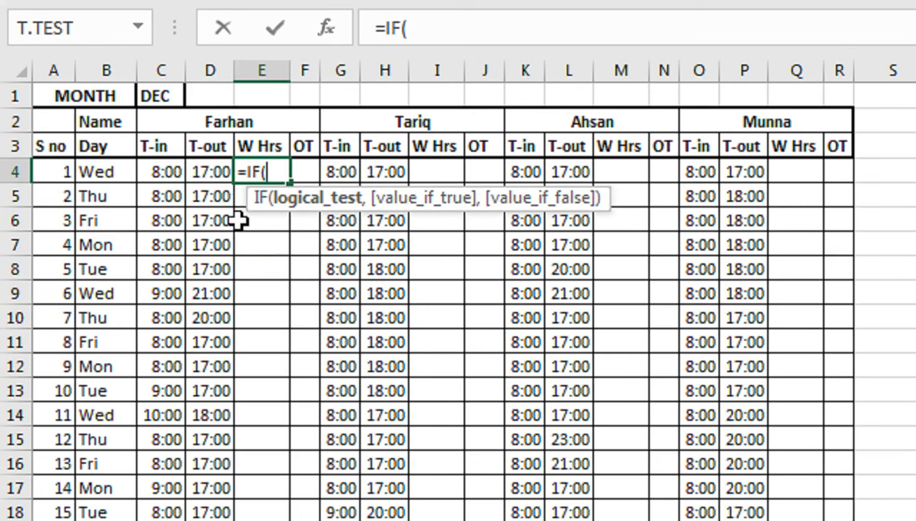
{"action": "key", "text": "BackSpace"}
{"action": "key", "text": "Down"}
{"action": "key", "text": "Tab"}
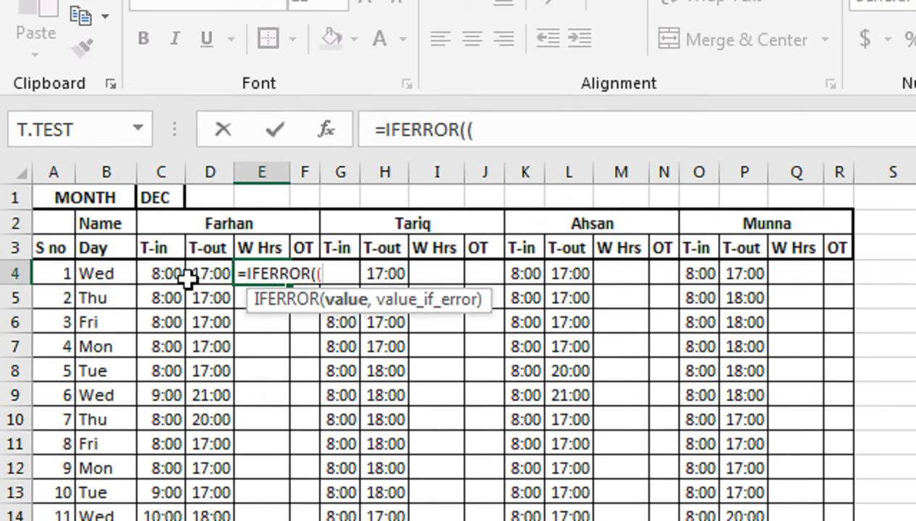
{"action": "left_click", "coordinate": [221, 279]}
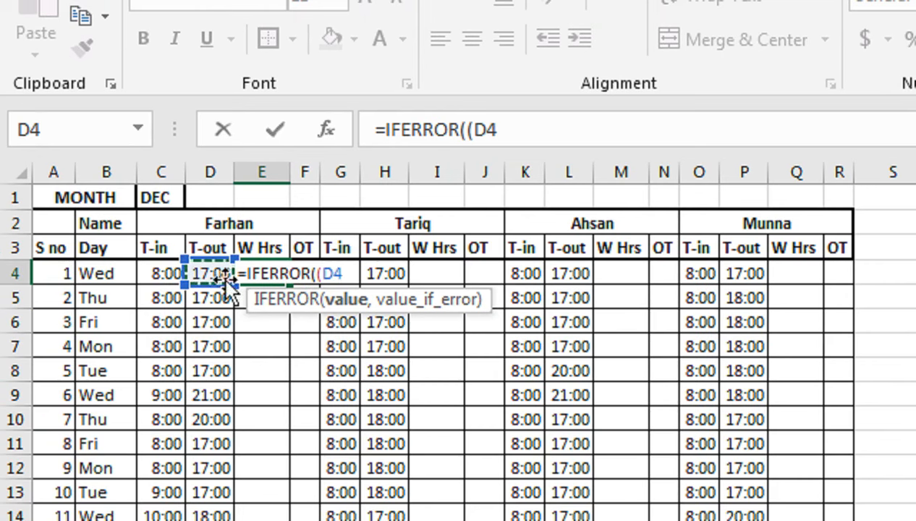
{"action": "type", "text": "-"}
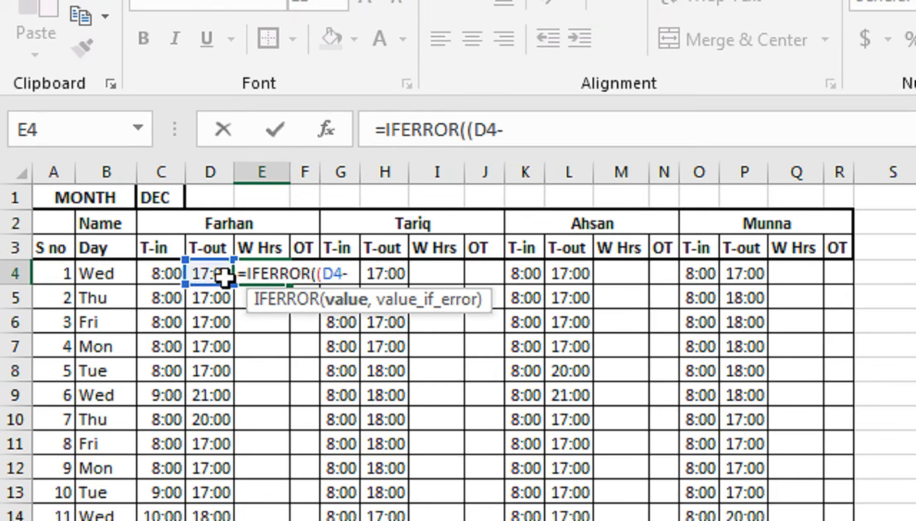
{"action": "left_click", "coordinate": [140, 271]}
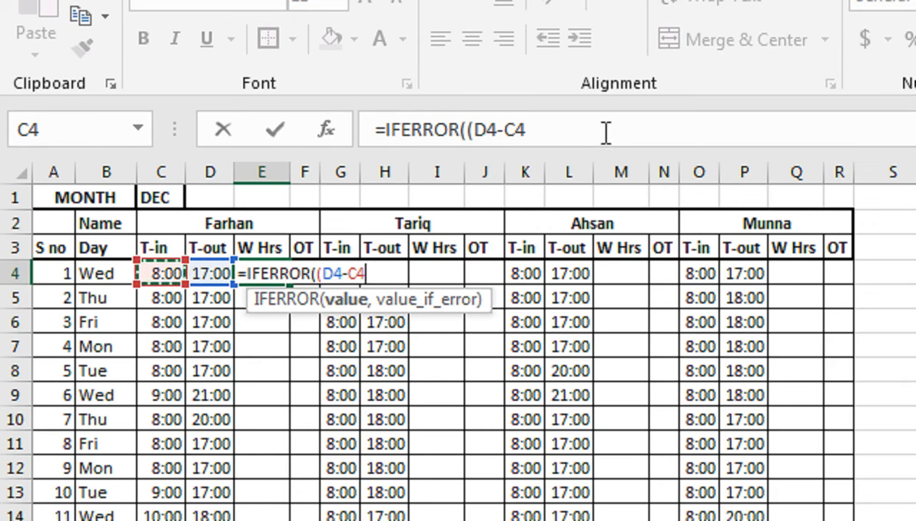
{"action": "type", "text": "_"}
{"action": "key", "text": "BackSpace"}
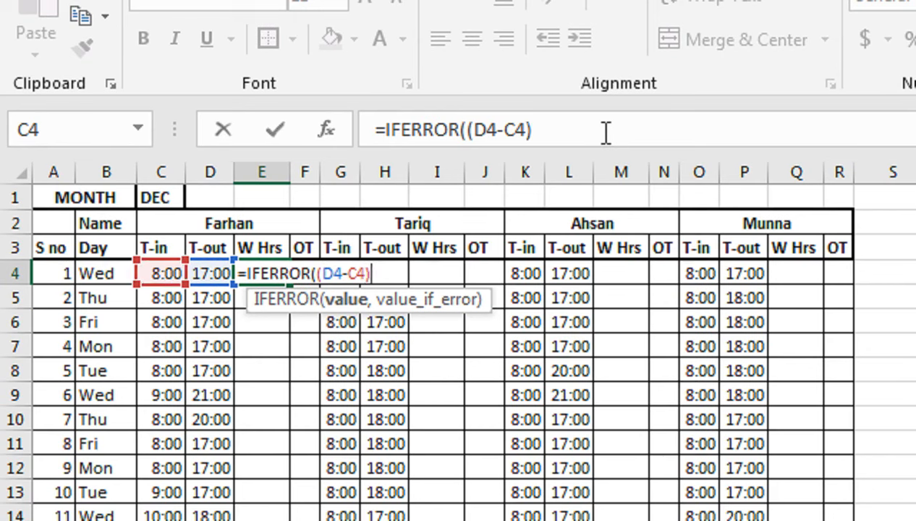
{"action": "type", "text": "*24,"}
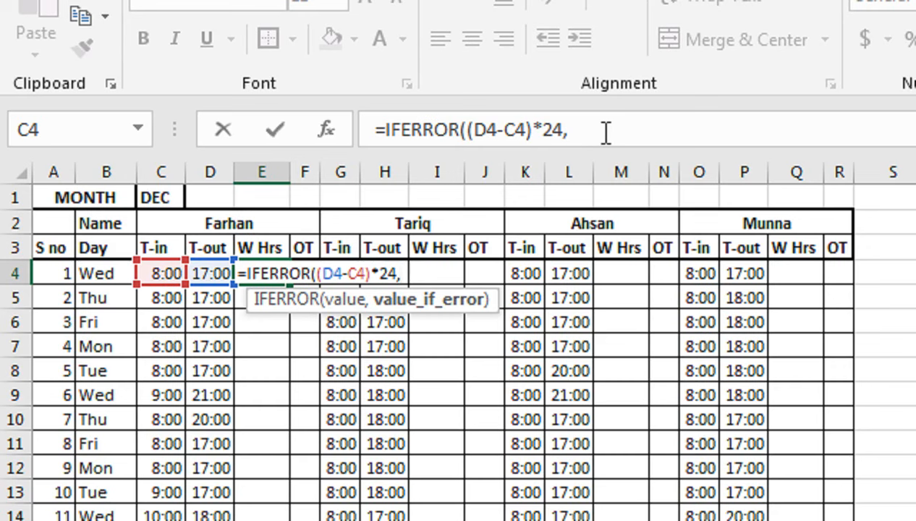
{"action": "type", "text": "0)"}
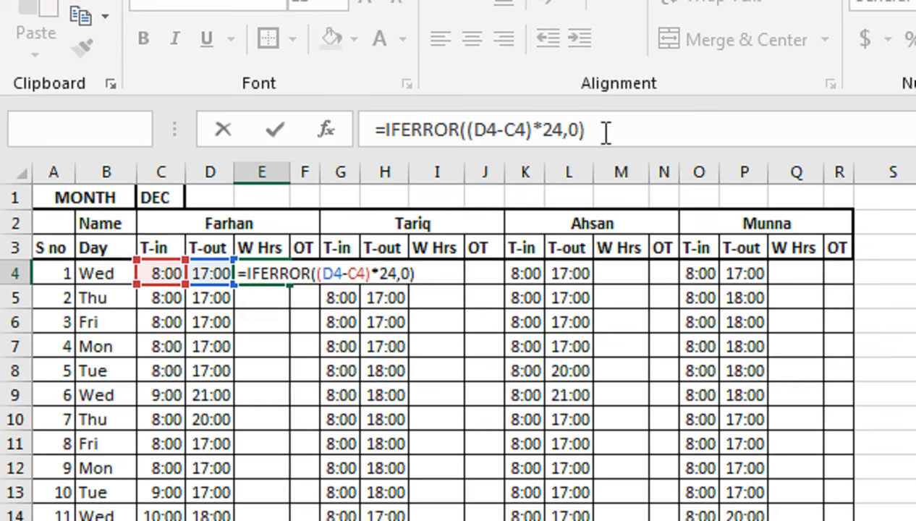
{"action": "key", "text": "Return"}
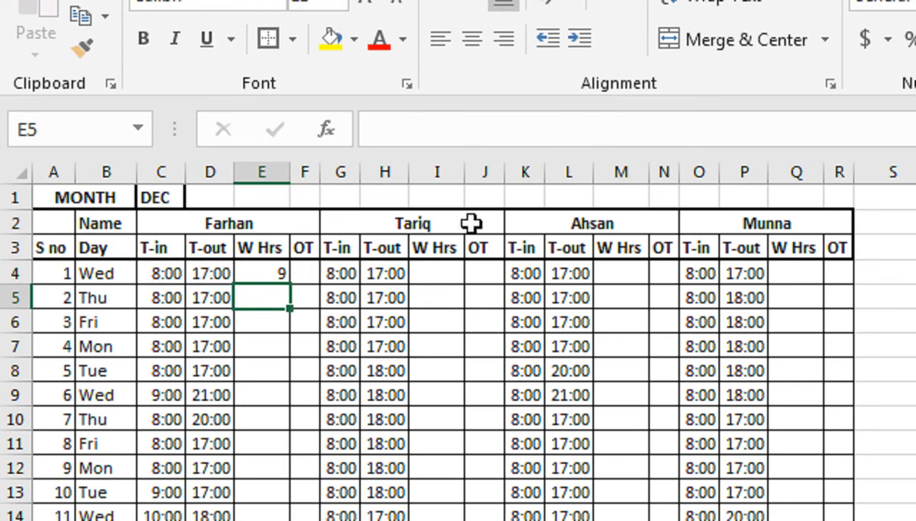
{"action": "left_click", "coordinate": [279, 275]}
{"action": "double_click", "coordinate": [287, 285]}
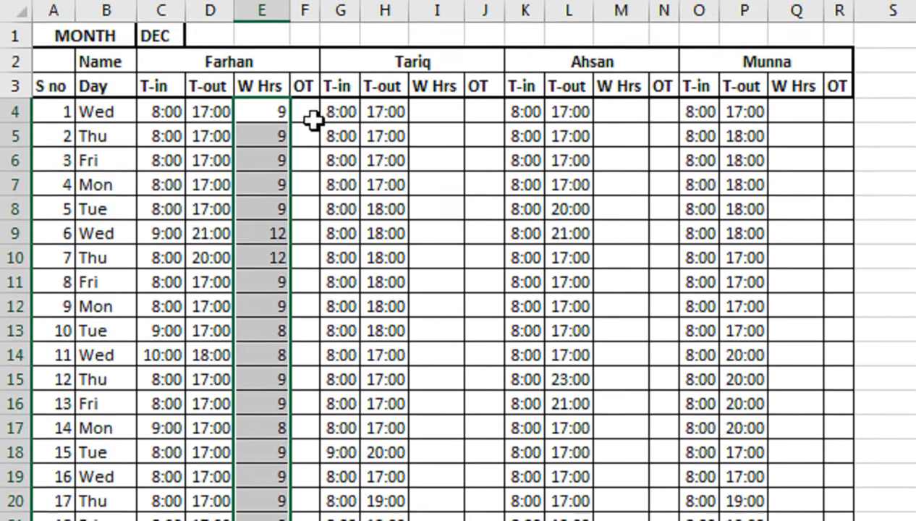
Calculate the first employee's overtime in F4 with =IF(E4-8<0,0,E4-8) and fill the formula down the OT column
{"action": "left_click", "coordinate": [311, 118]}
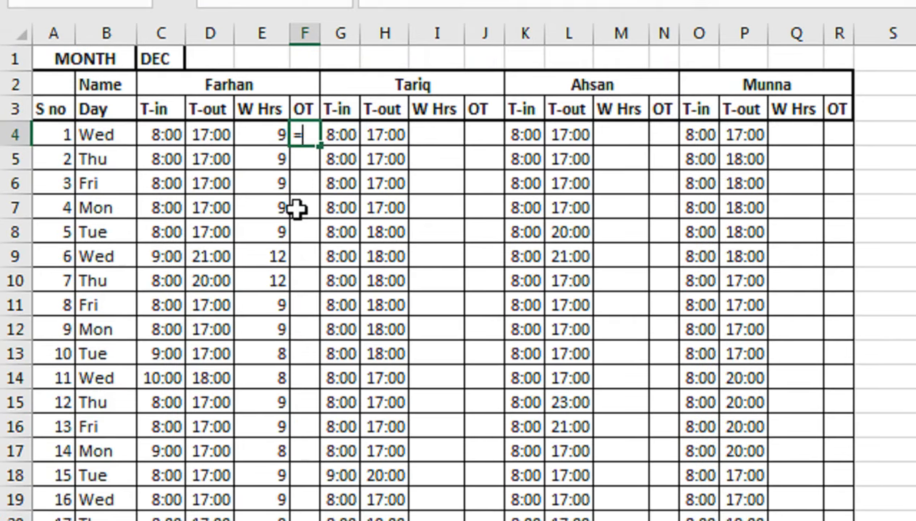
{"action": "type", "text": "IF("}
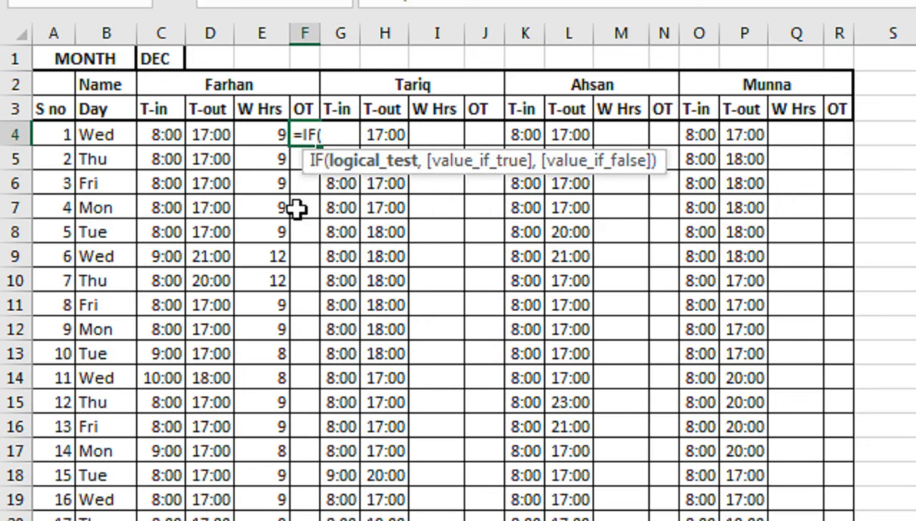
{"action": "key", "text": "Left"}
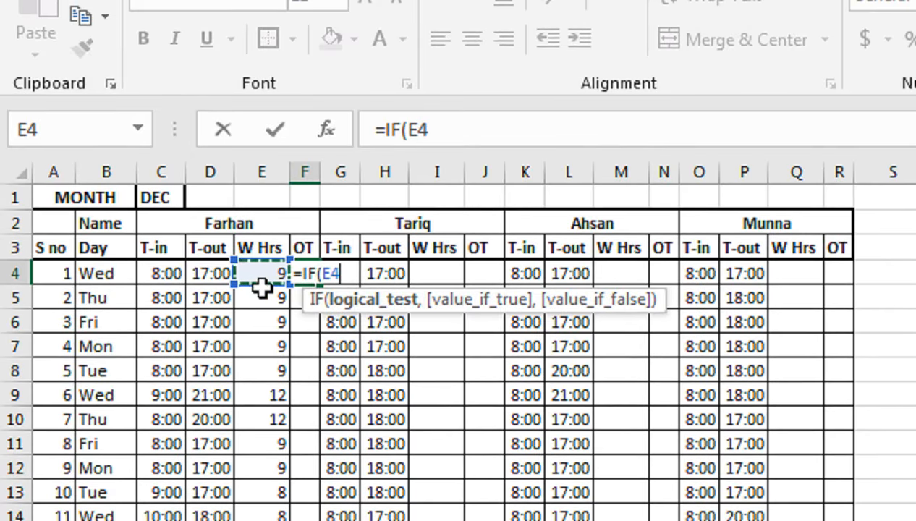
{"action": "type", "text": "-8<"}
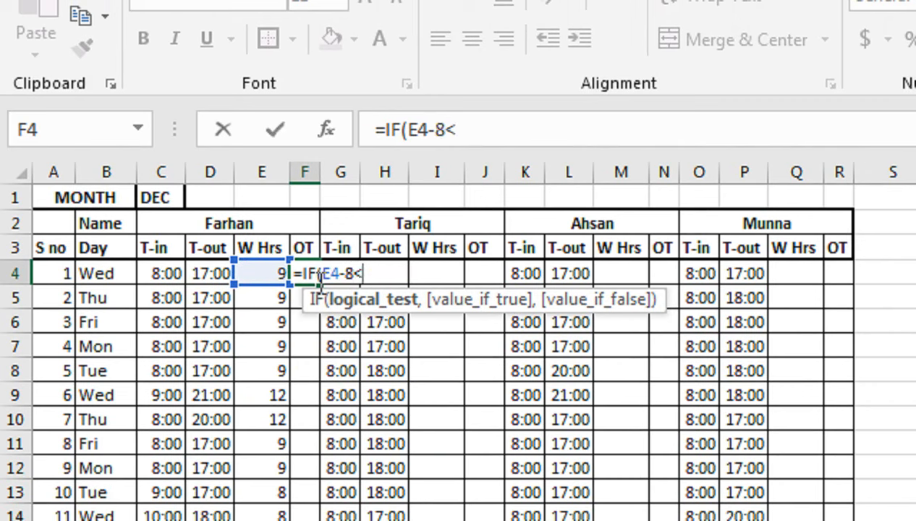
{"action": "type", "text": "0,"}
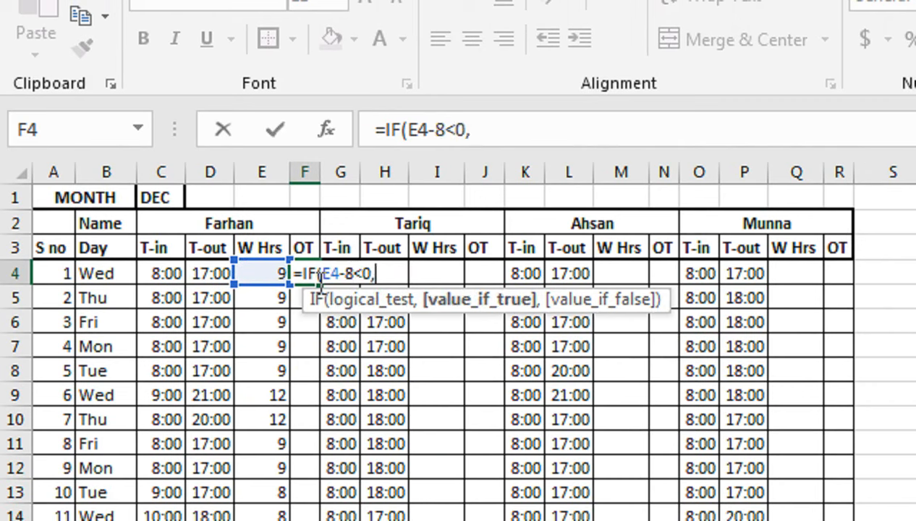
{"action": "type", "text": "0,"}
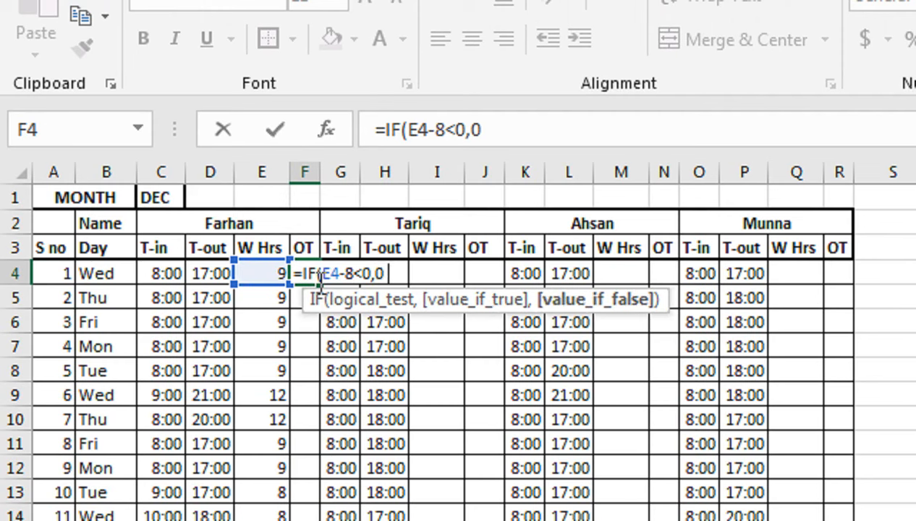
{"action": "key", "text": "Left"}
{"action": "type", "text": "-"}
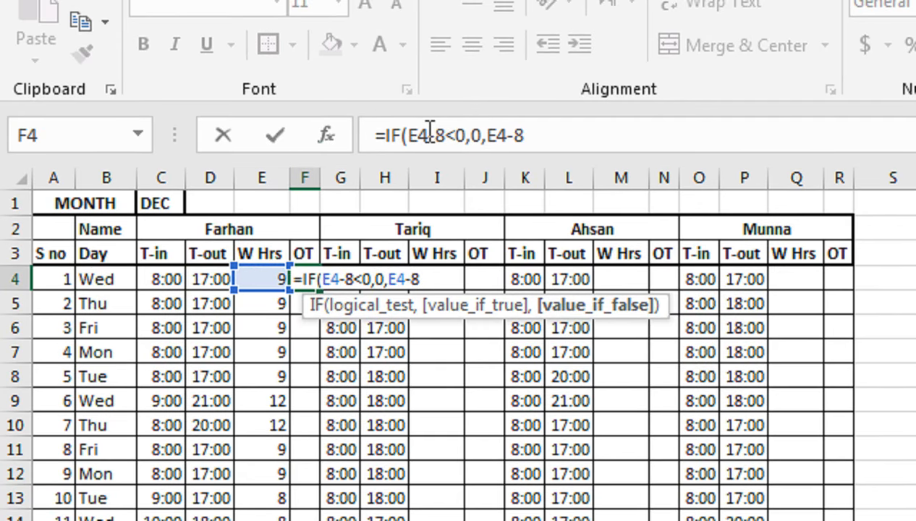
{"action": "type", "text": ")"}
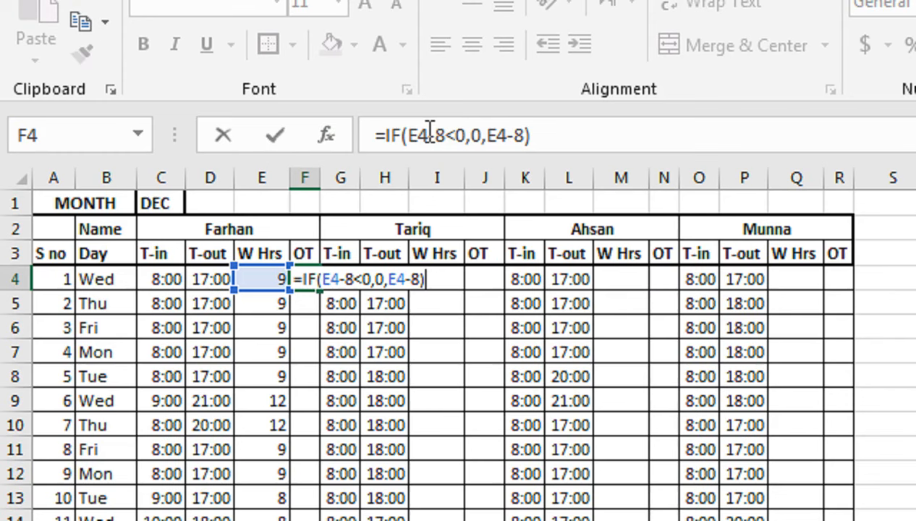
{"action": "key", "text": "Return"}
{"action": "left_click", "coordinate": [302, 282]}
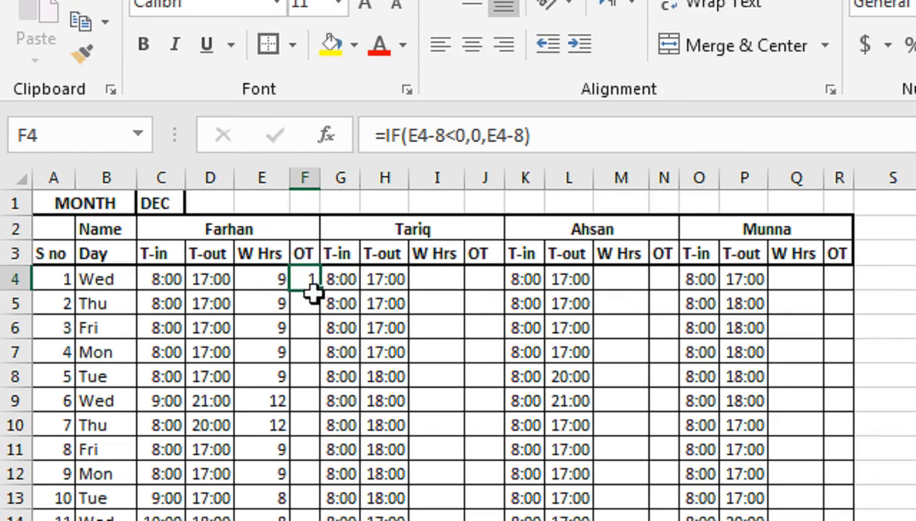
{"action": "double_click", "coordinate": [320, 291]}
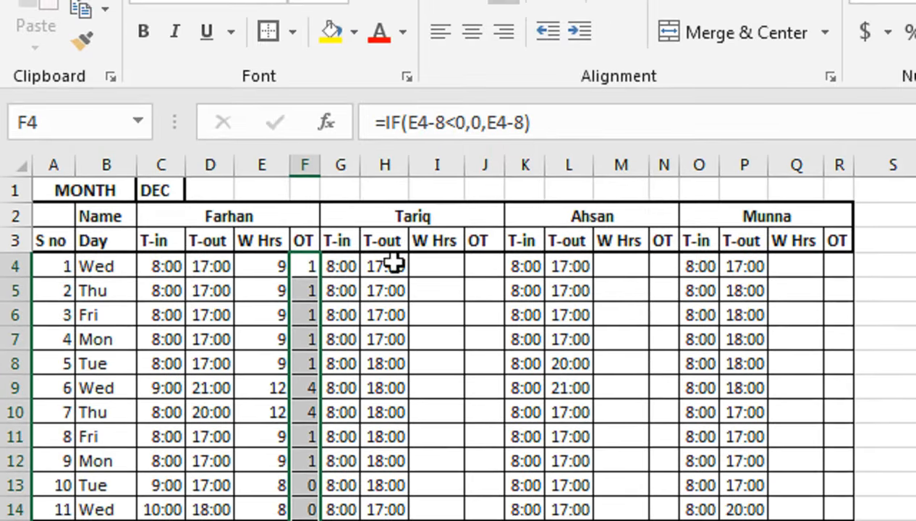
Calculate the second employee's work hours in I4 with =IFERROR((H4-G4)*24,0) and fill the formula down the W Hrs column
{"action": "left_click", "coordinate": [438, 270]}
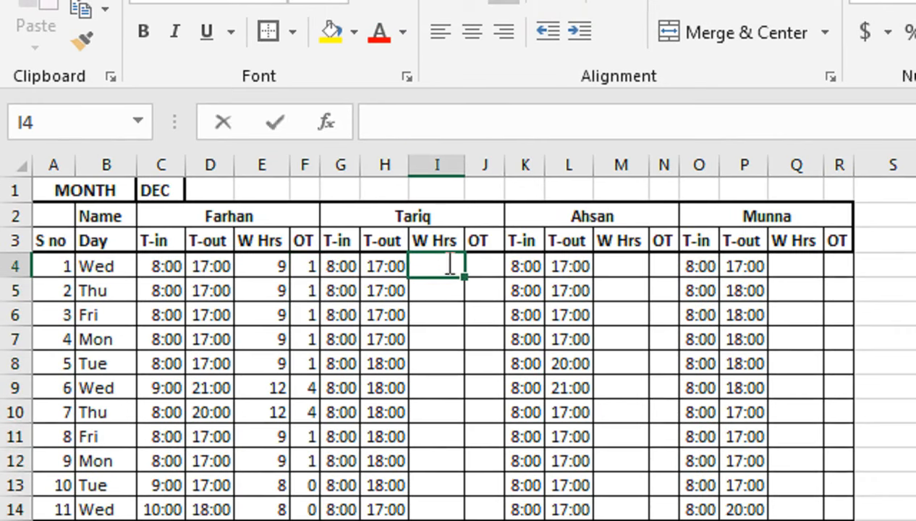
{"action": "type", "text": "=IF("}
{"action": "key", "text": "BackSpace"}
{"action": "key", "text": "Down"}
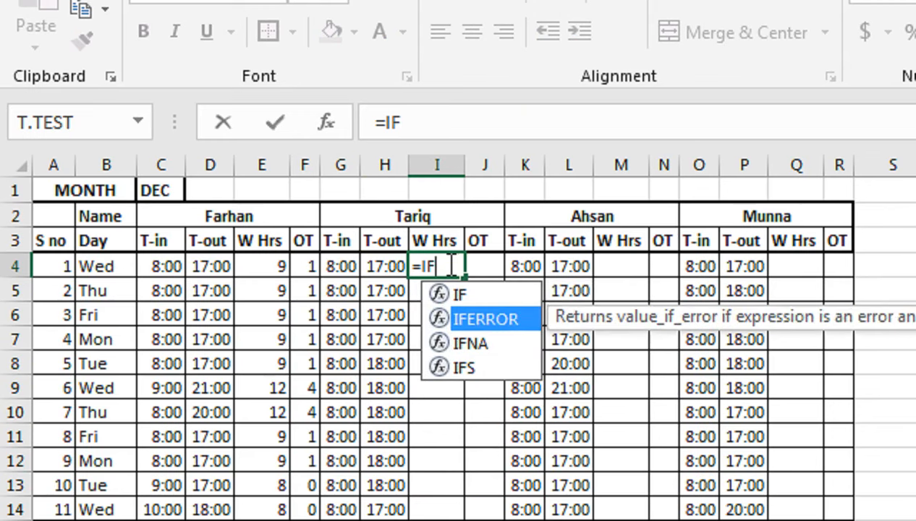
{"action": "key", "text": "Tab"}
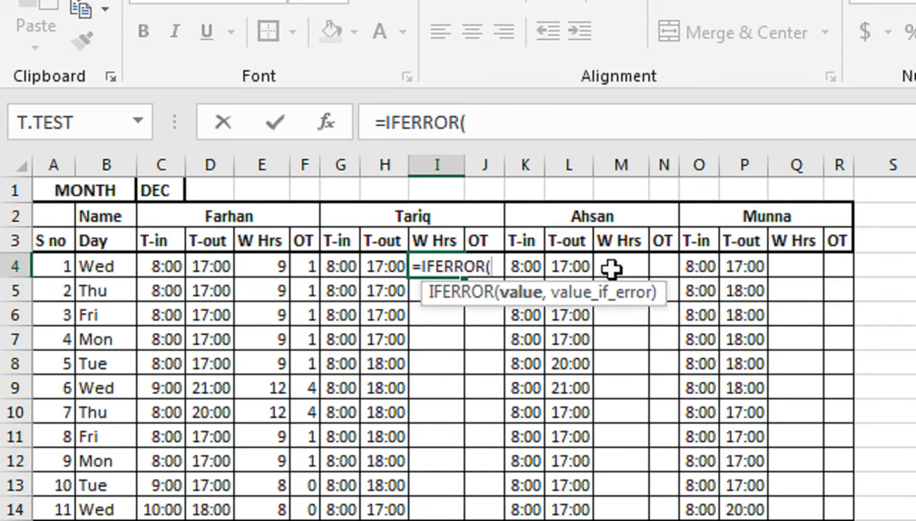
{"action": "left_click", "coordinate": [368, 267]}
{"action": "key", "text": "BackSpace"}
{"action": "key", "text": "BackSpace"}
{"action": "type", "text": "("}
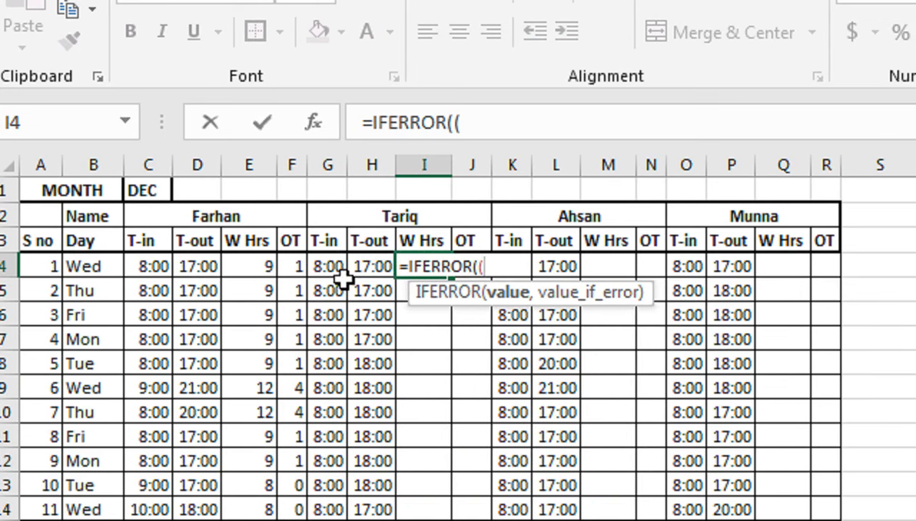
{"action": "type", "text": "-"}
{"action": "key", "text": "BackSpace"}
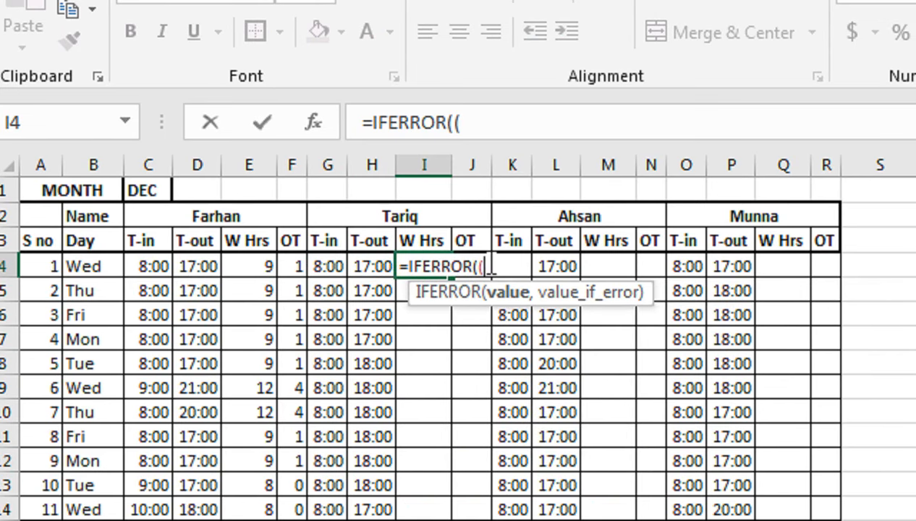
{"action": "left_click", "coordinate": [372, 265]}
{"action": "type", "text": "-"}
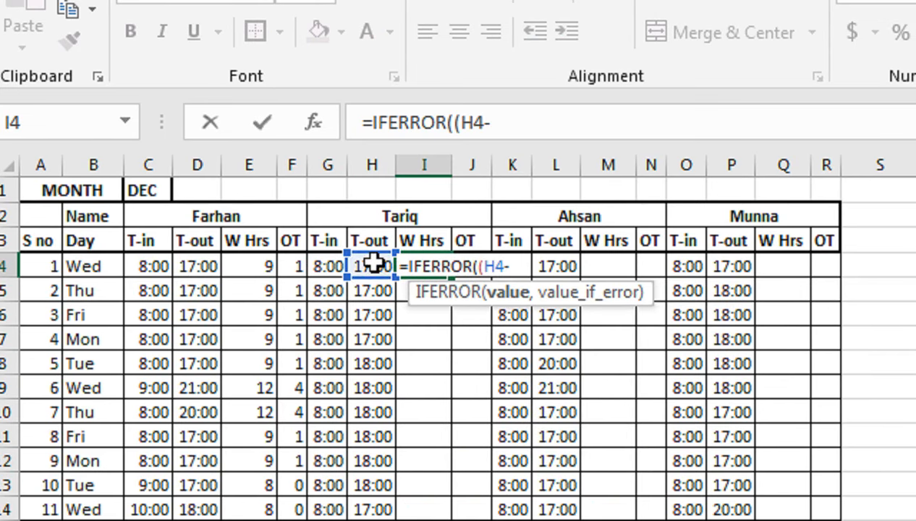
{"action": "left_click", "coordinate": [328, 266]}
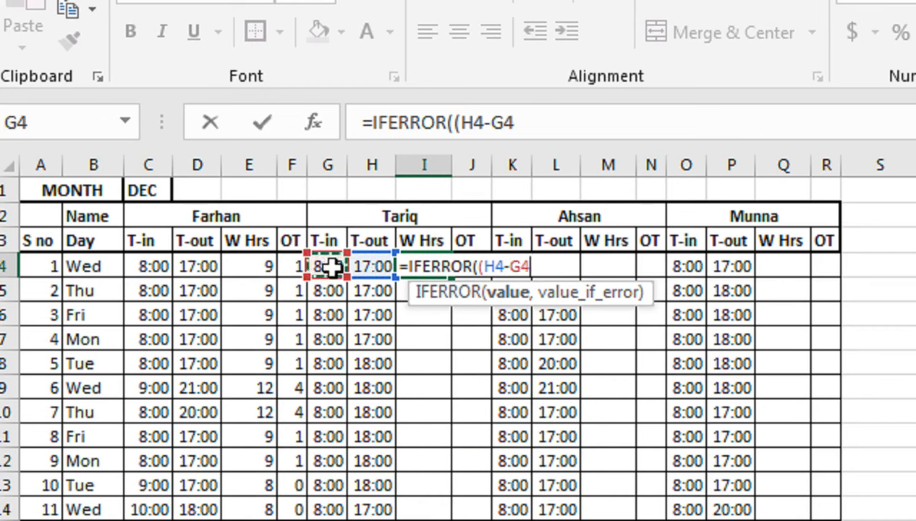
{"action": "type", "text": ")*24"}
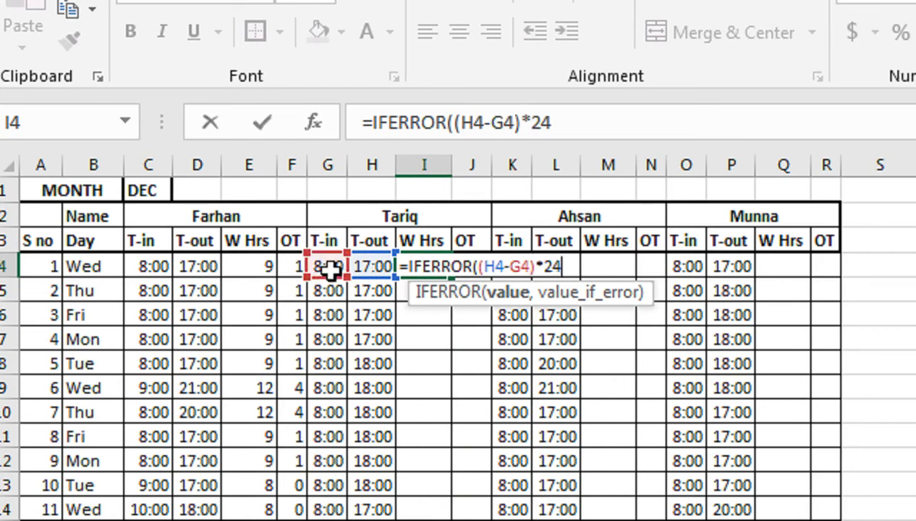
{"action": "type", "text": ",0"}
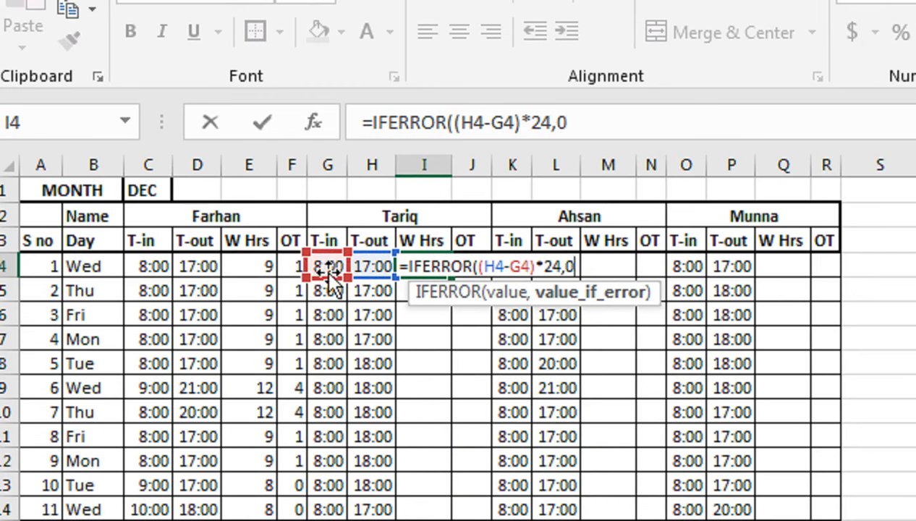
{"action": "type", "text": ")"}
{"action": "key", "text": "Return"}
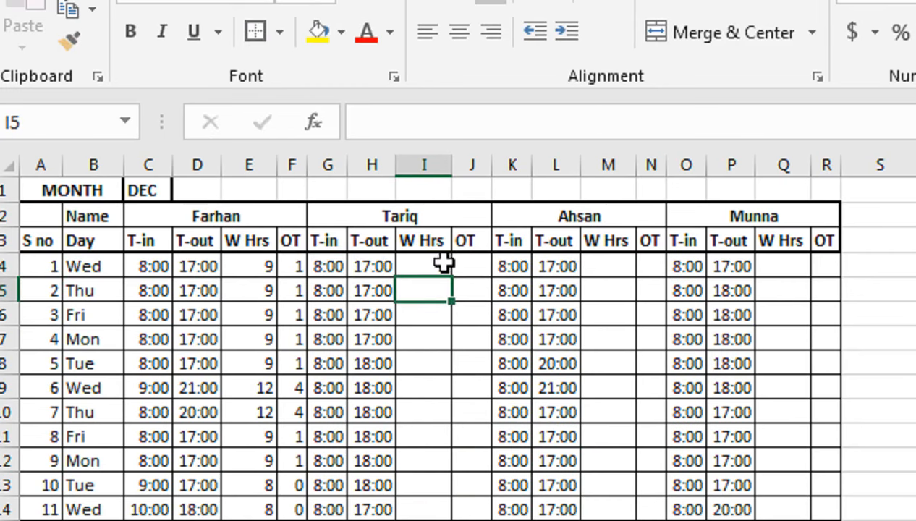
{"action": "left_click", "coordinate": [444, 265]}
{"action": "double_click", "coordinate": [452, 279]}
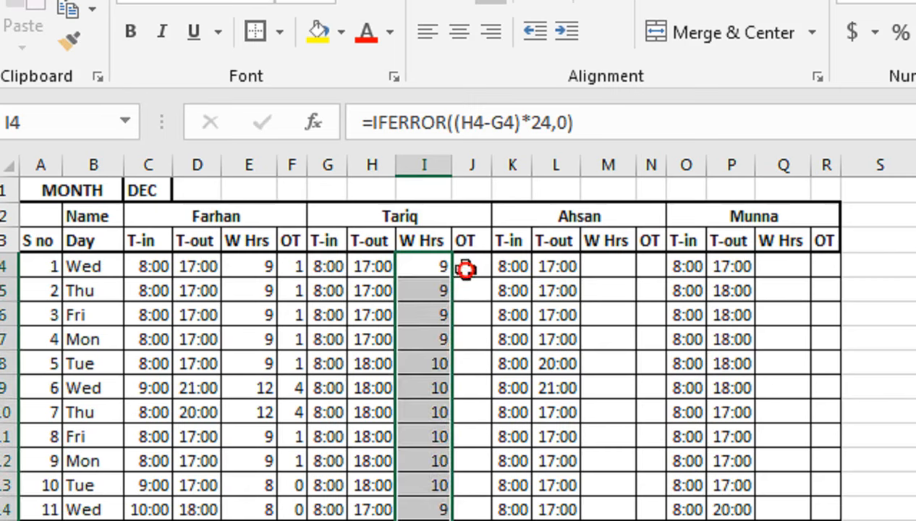
Calculate the second employee's overtime in J4 with =IF(I4-8<0,0,I4-8) and fill the formula down the OT column
{"action": "left_click", "coordinate": [465, 268]}
{"action": "type", "text": "=IF("}
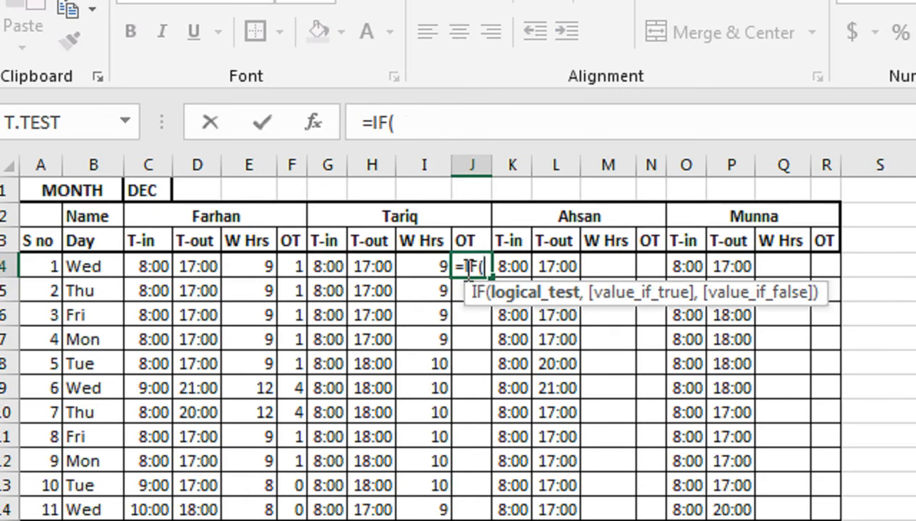
{"action": "key", "text": "Left"}
{"action": "type", "text": "-"}
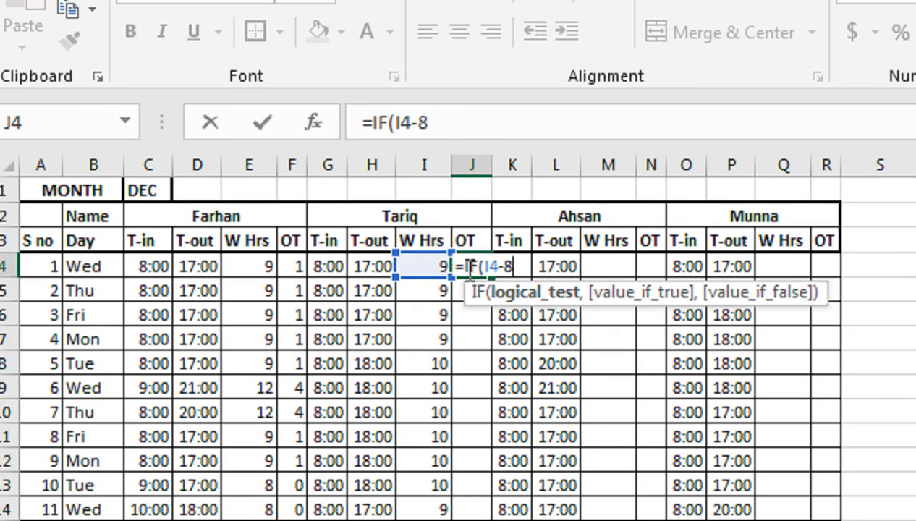
{"action": "type", "text": "8<0,0,"}
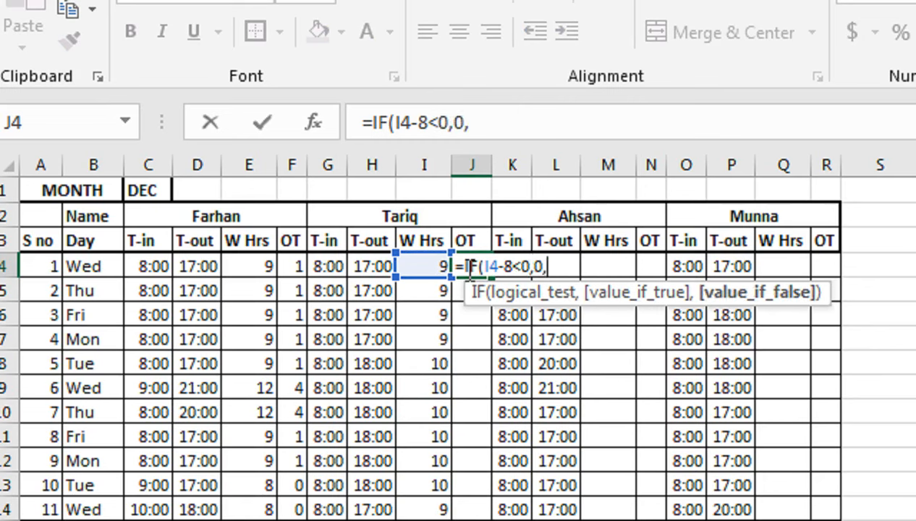
{"action": "key", "text": "Left"}
{"action": "type", "text": "-"}
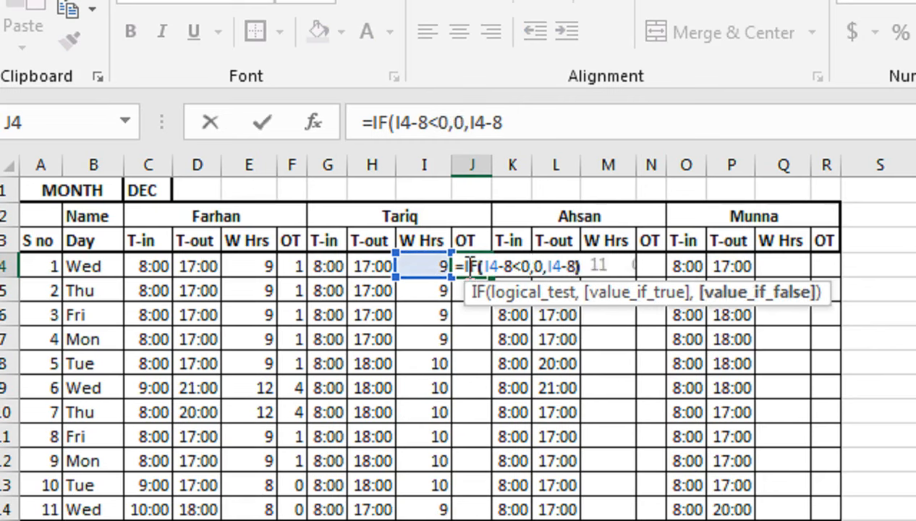
{"action": "type", "text": "8"}
{"action": "key", "text": "Return"}
{"action": "left_click", "coordinate": [467, 267]}
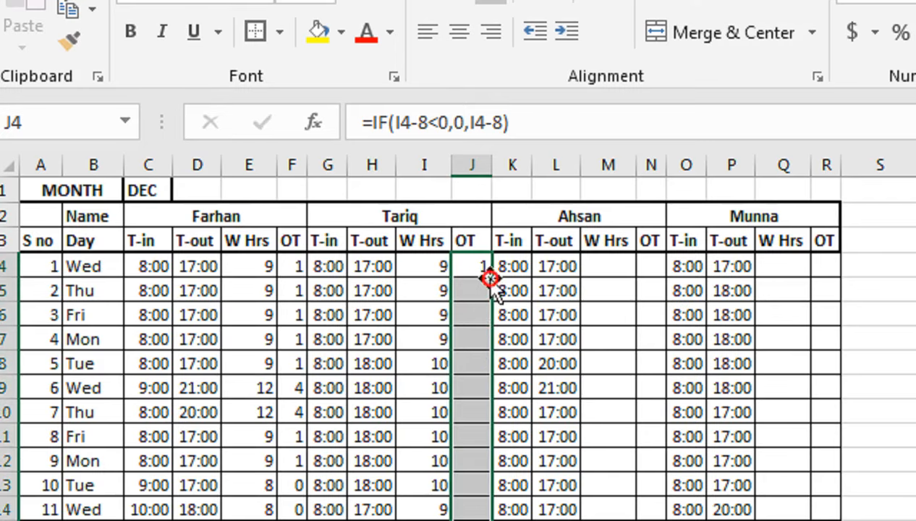
{"action": "double_click", "coordinate": [489, 278]}
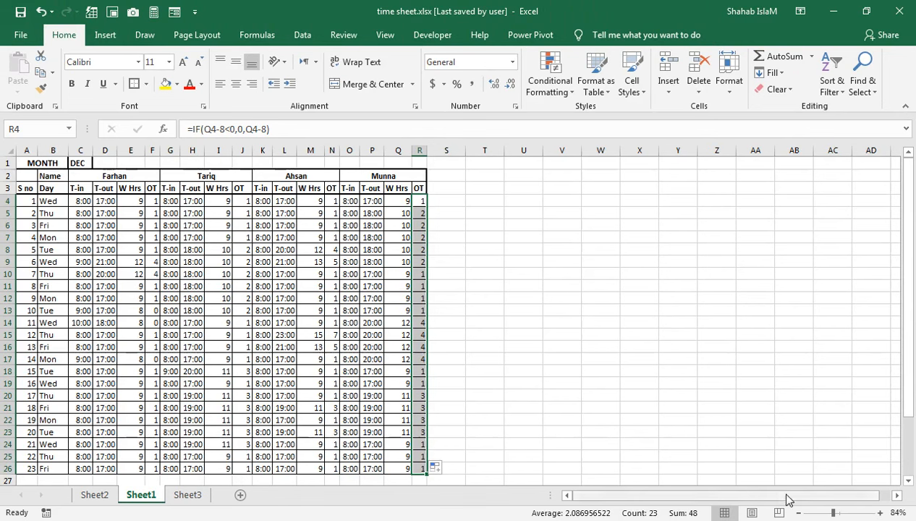
Merge and center cells C27:D27 below the first employee's time columns and label the merged cell TOTAL HRS
{"action": "left_click", "coordinate": [895, 512]}
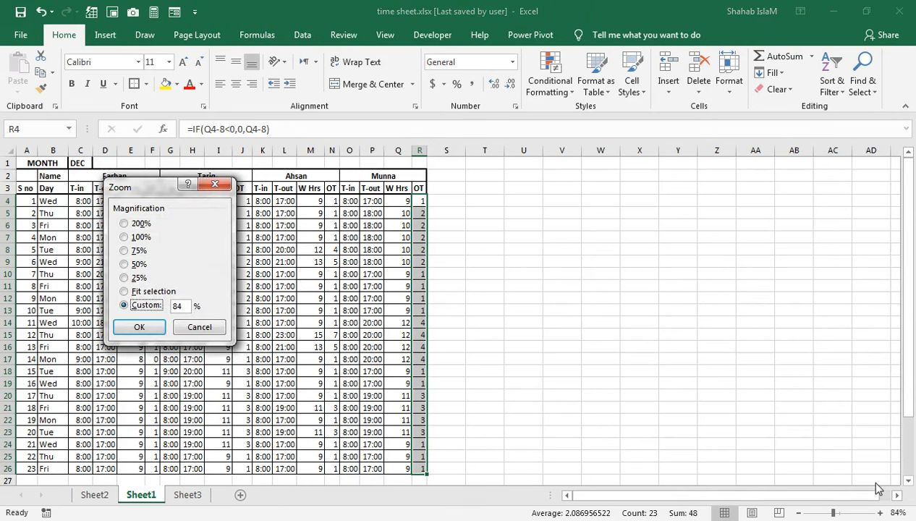
{"action": "left_click", "coordinate": [202, 331]}
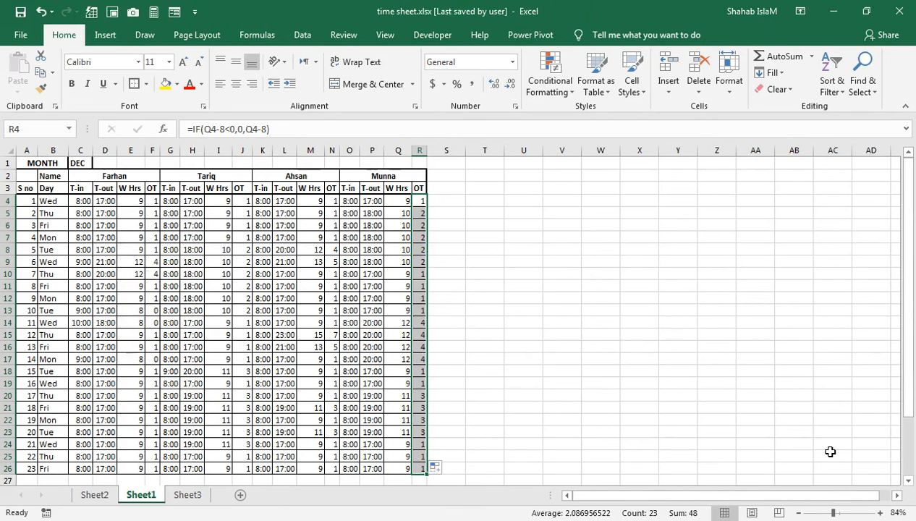
{"action": "left_click", "coordinate": [907, 481]}
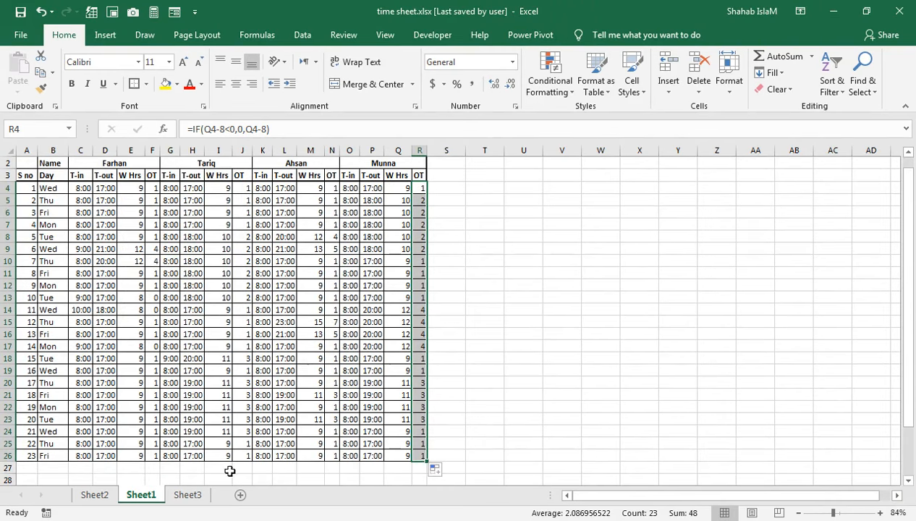
{"action": "left_click_drag", "start_coordinate": [81, 467], "coordinate": [94, 469]}
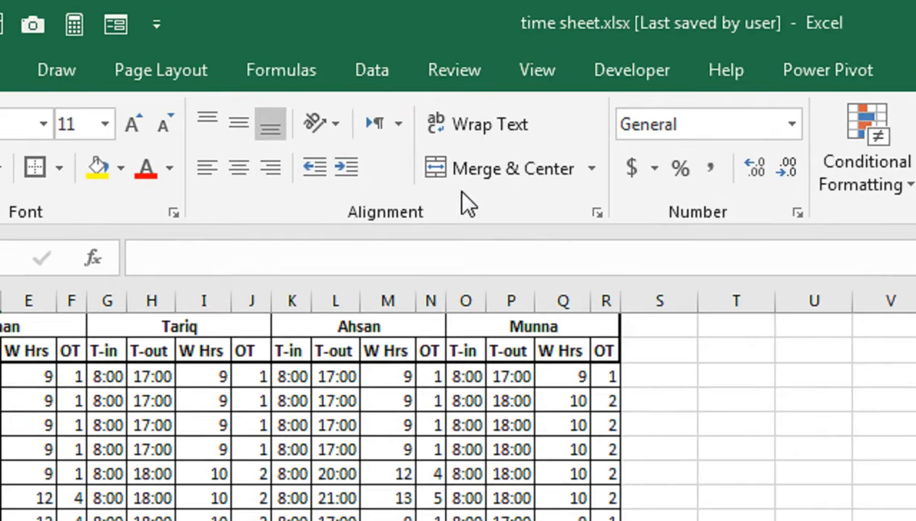
{"action": "left_click", "coordinate": [353, 86]}
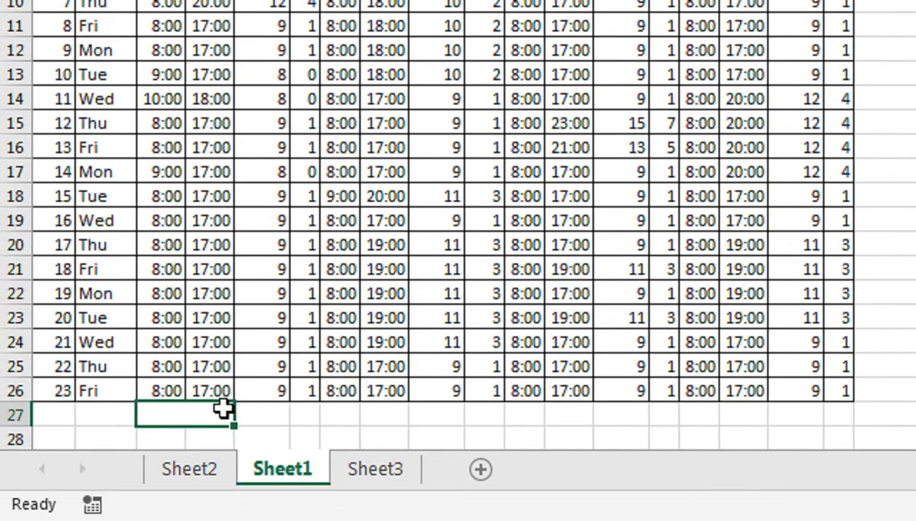
{"action": "type", "text": "TO"}
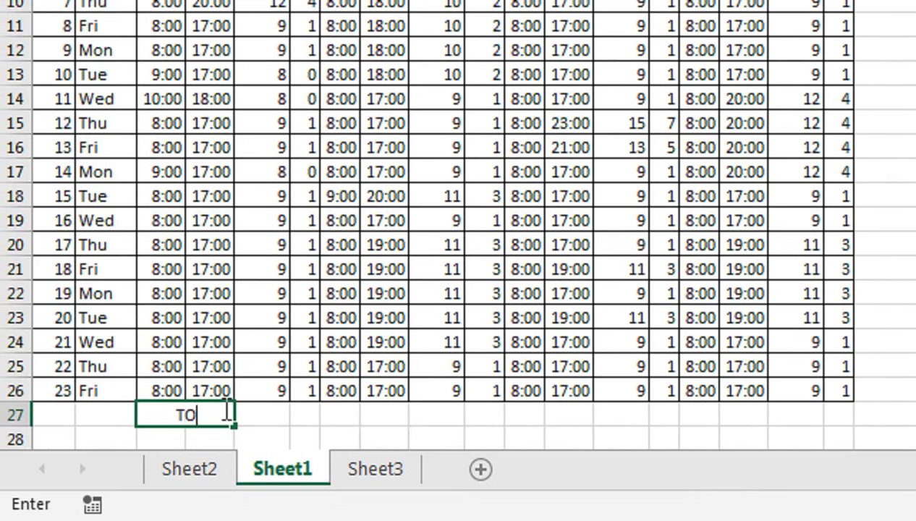
{"action": "type", "text": "TAL HRS"}
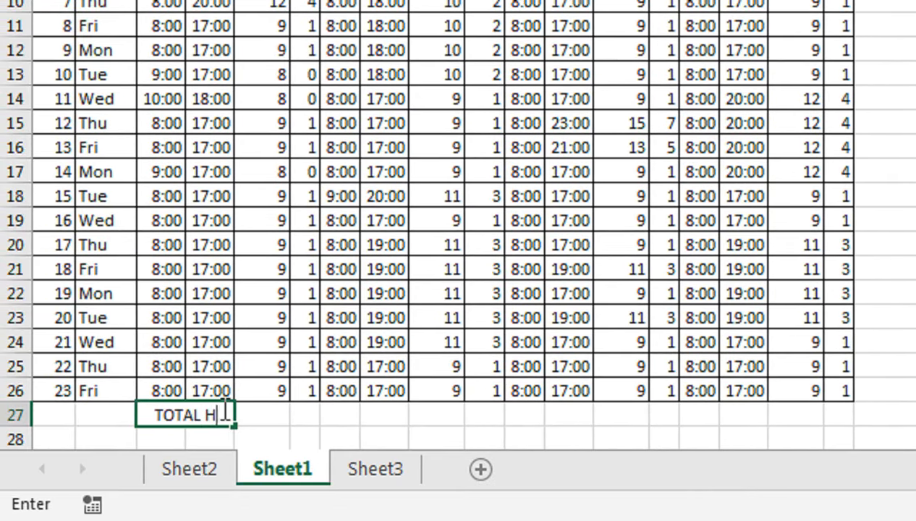
{"action": "key", "text": "Return"}
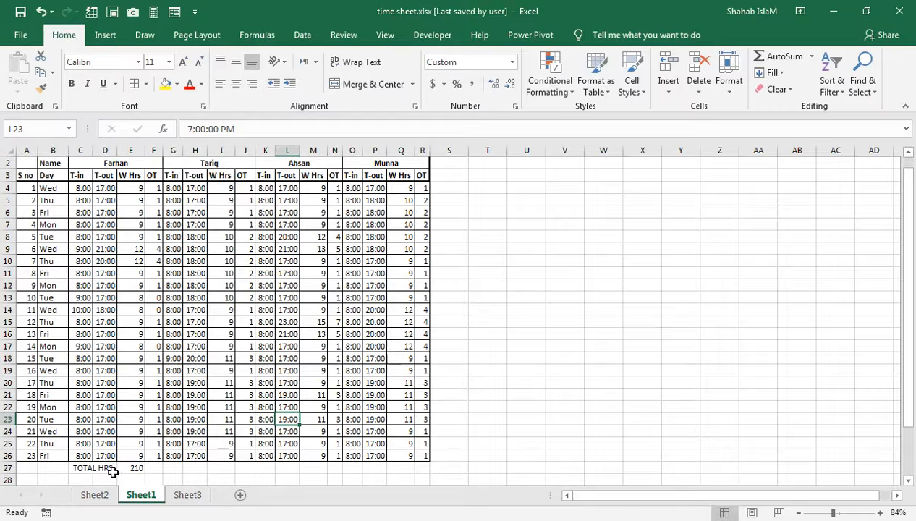
Total the first employee's work hours in E27 with =SUM(E4:E26)
{"action": "left_click", "coordinate": [113, 472]}
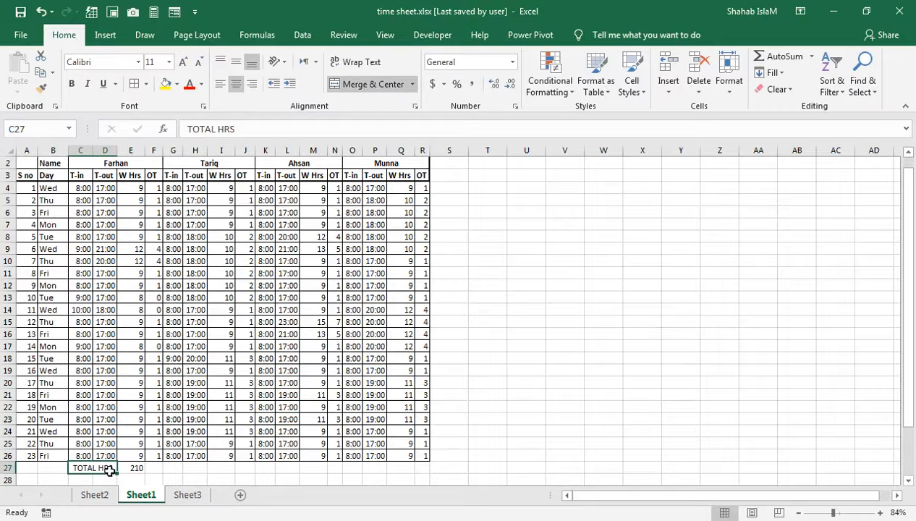
{"action": "left_click", "coordinate": [131, 468]}
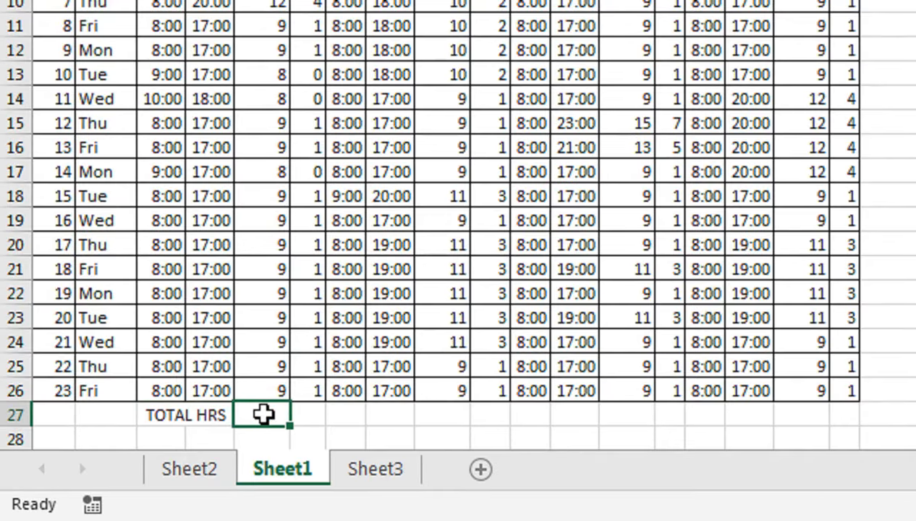
{"action": "type", "text": "=SUM("}
{"action": "key", "text": "Up"}
{"action": "key", "text": "shift+Up"}
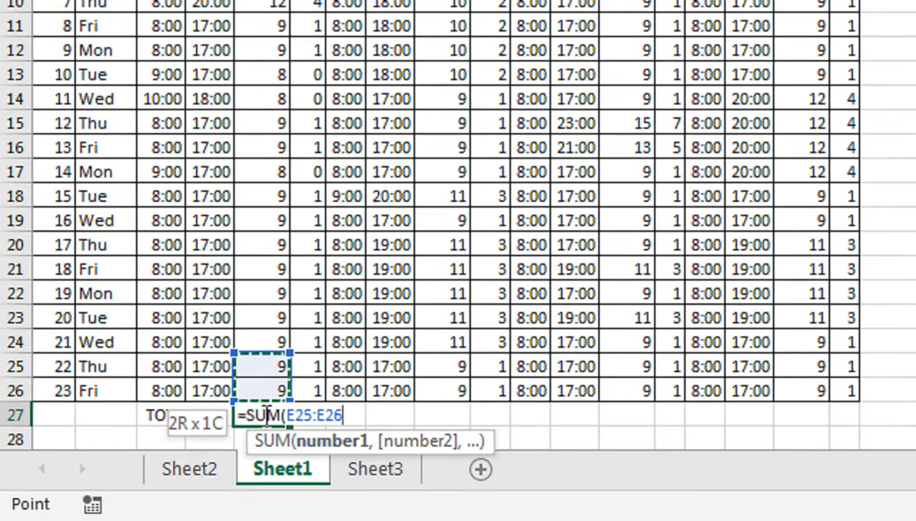
{"action": "key", "text": "shift+Up"}
{"action": "key", "text": "shift+Up"}
{"action": "key", "text": "shift+Up"}
{"action": "key", "text": "shift+Up"}
{"action": "key", "text": "shift+Up"}
{"action": "key", "text": "shift+Up"}
{"action": "key", "text": "shift+Up"}
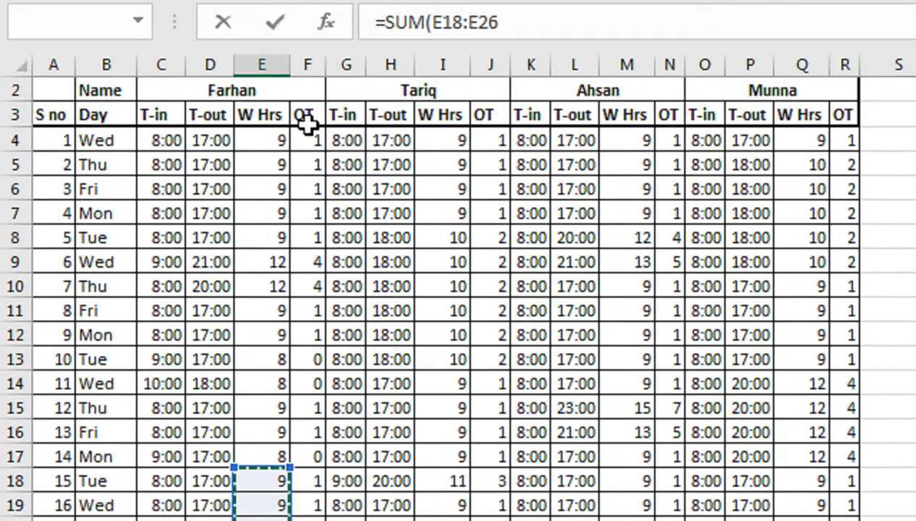
{"action": "key", "text": "shift+Up"}
{"action": "key", "text": "shift+Up"}
{"action": "key", "text": "shift+Up"}
{"action": "key", "text": "shift+Up"}
{"action": "key", "text": "shift+Up"}
{"action": "key", "text": "shift+Up"}
{"action": "key", "text": "shift+Up"}
{"action": "key", "text": "shift+Up"}
{"action": "key", "text": "shift+Up"}
{"action": "key", "text": "shift+Up"}
{"action": "key", "text": "shift+Up"}
{"action": "key", "text": "shift+Up"}
{"action": "key", "text": "shift+Up"}
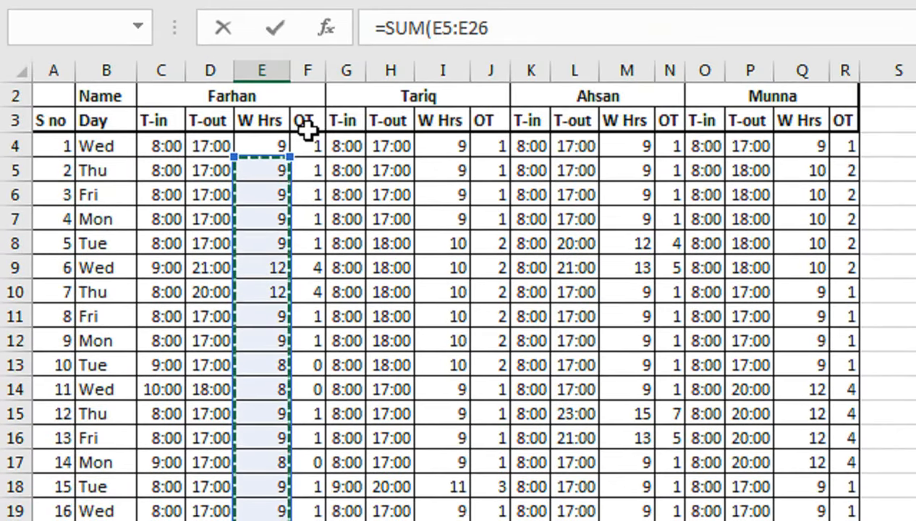
{"action": "key", "text": "shift+Up"}
{"action": "key", "text": "Return"}
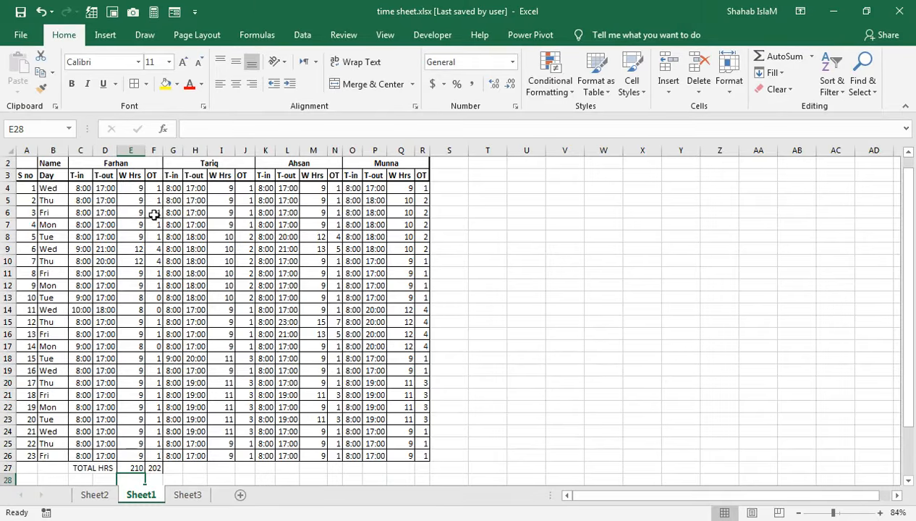
Check the cell range used by the first employee's total hours formula in E27
{"action": "key", "text": "Up"}
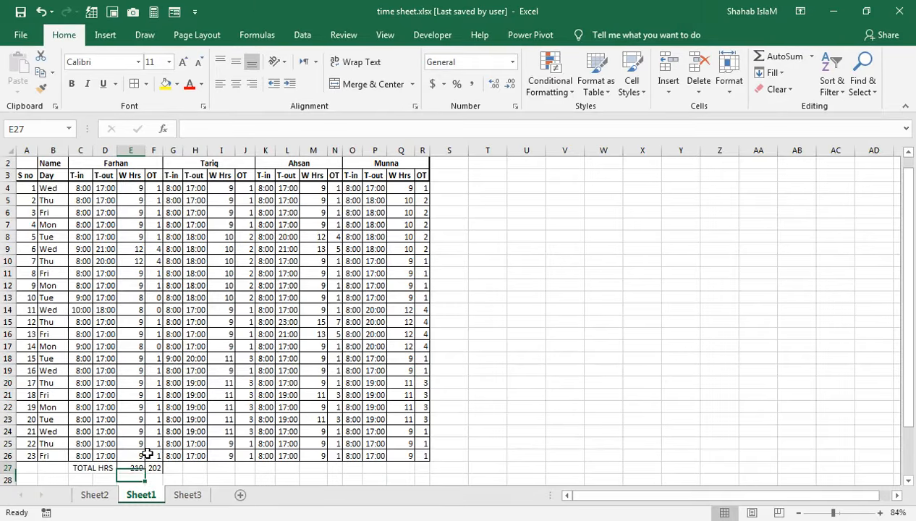
{"action": "key", "text": "Right"}
{"action": "left_click", "coordinate": [134, 468]}
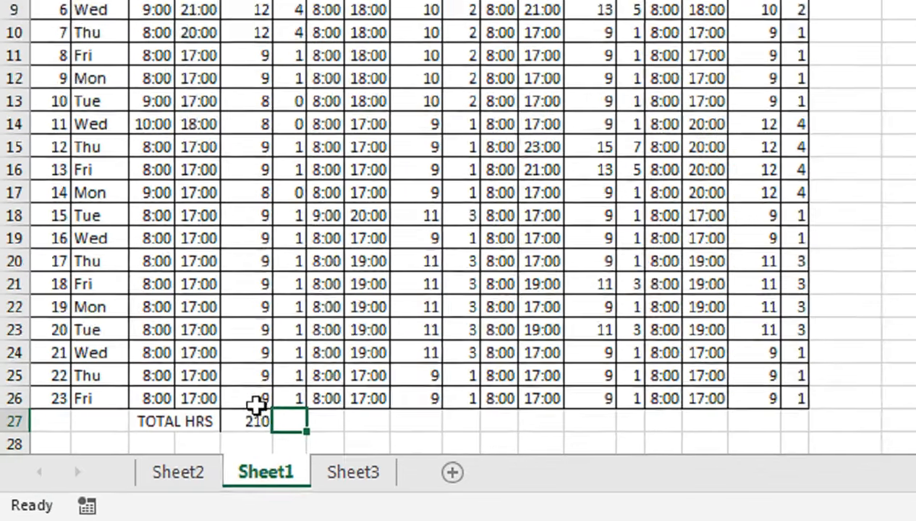
{"action": "double_click", "coordinate": [272, 413]}
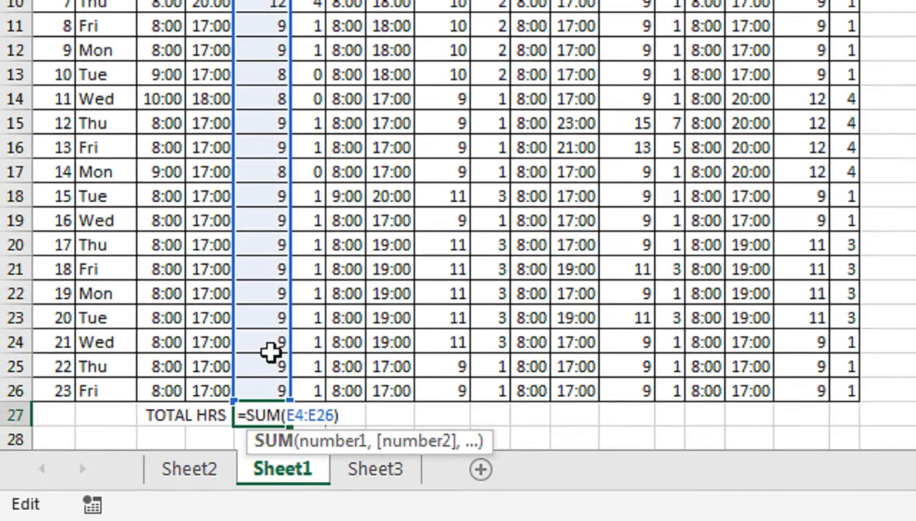
{"action": "key", "text": "Return"}
{"action": "key", "text": "Up"}
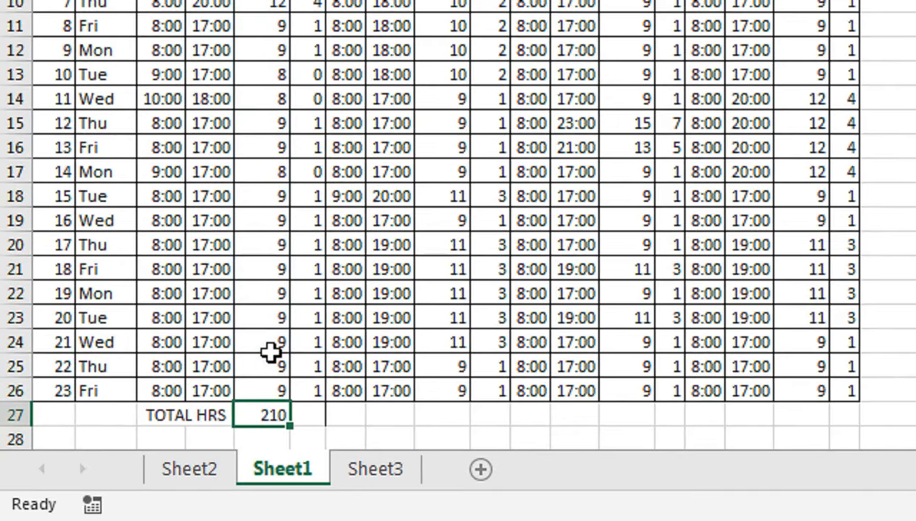
Apply all borders to the totals row across A27:R27
{"action": "key", "text": "F2"}
{"action": "key", "text": "Return"}
{"action": "key", "text": "Up"}
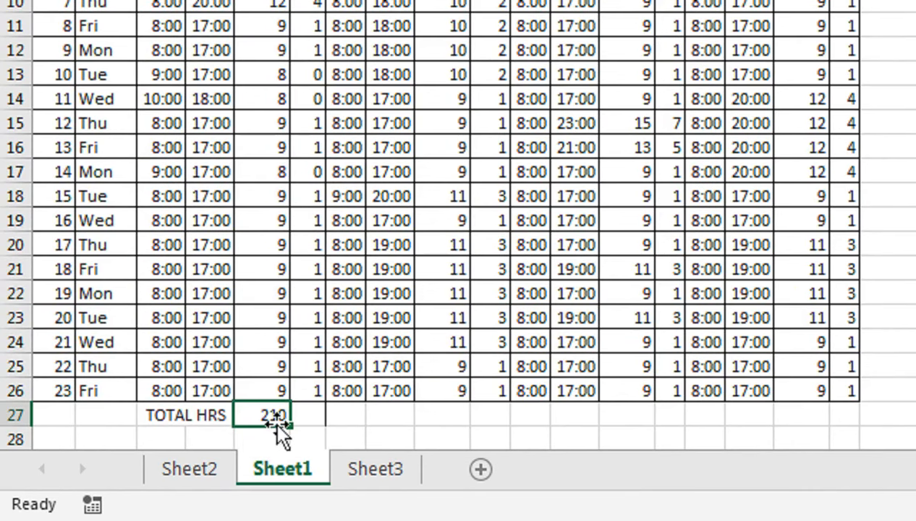
{"action": "left_click_drag", "start_coordinate": [54, 414], "coordinate": [817, 426]}
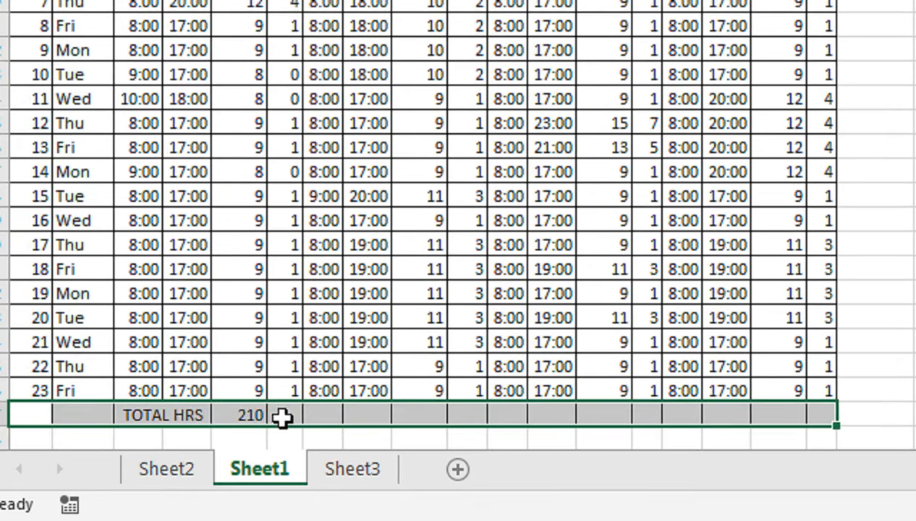
Total the first employee's overtime in F27 with =SUM(F4:F26)
{"action": "left_click", "coordinate": [281, 416]}
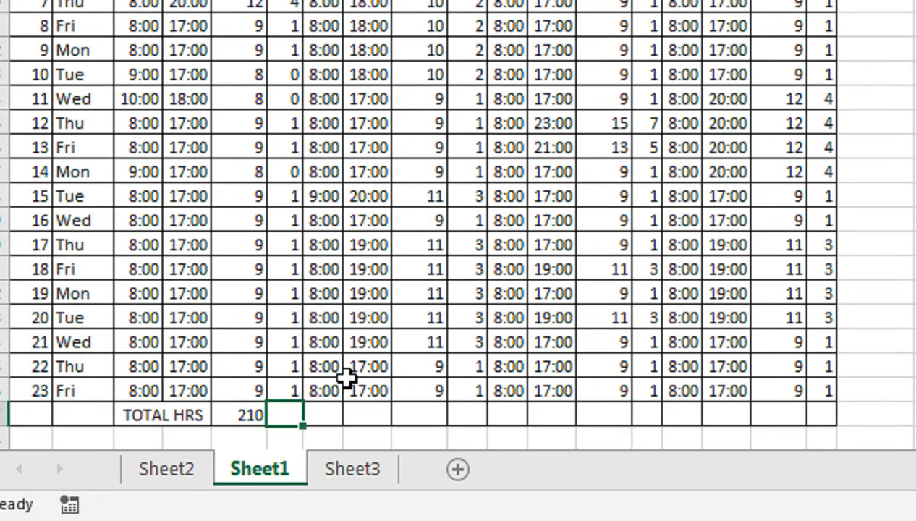
{"action": "type", "text": "=SUM("}
{"action": "key", "text": "Up"}
{"action": "key", "text": "ctrl+shift+Up"}
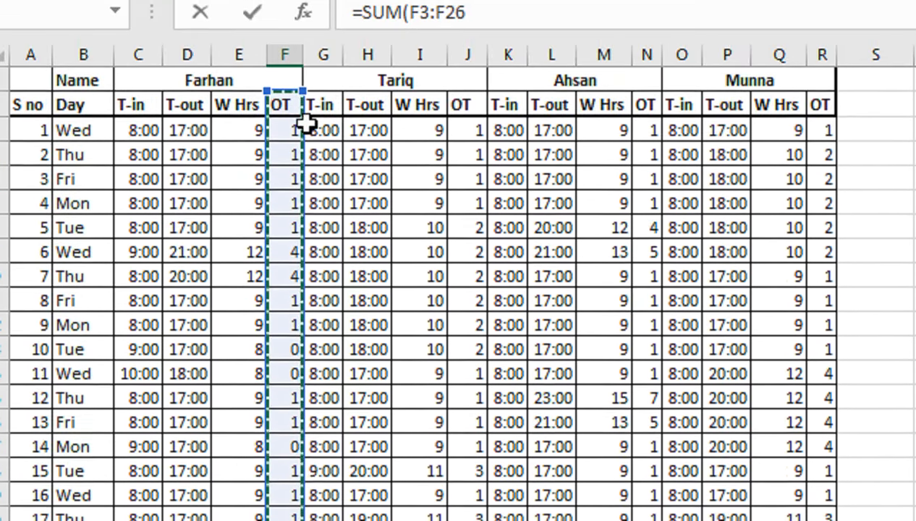
{"action": "key", "text": "shift+Down"}
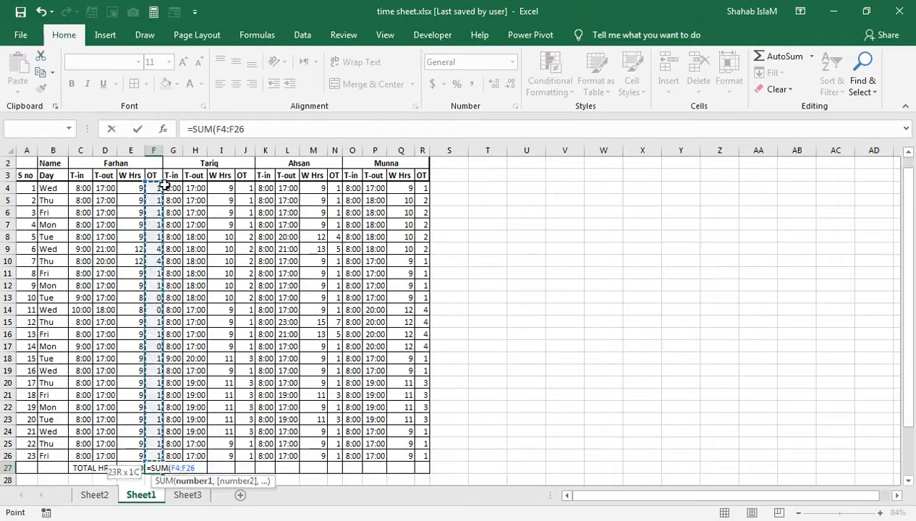
{"action": "key", "text": "Return"}
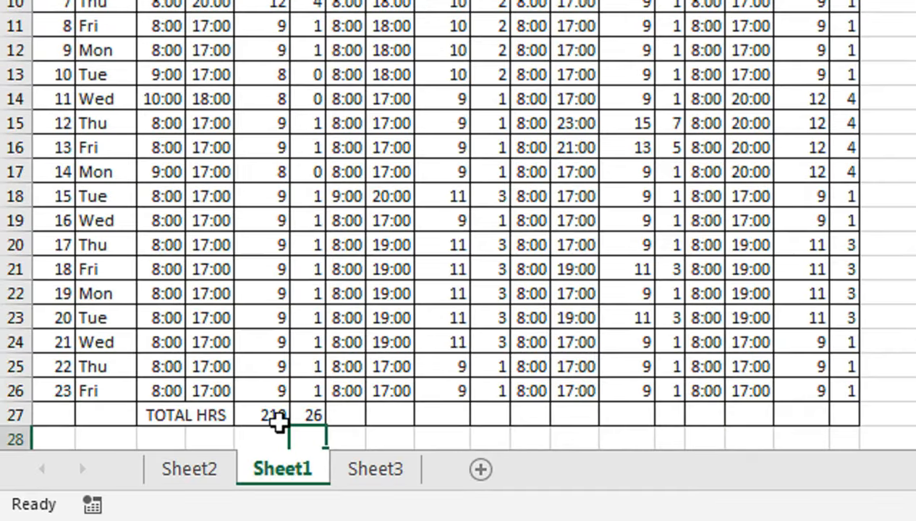
Label A27 TDC and count the listed days in B27 with =COUNTA(B4:B26)
{"action": "left_click", "coordinate": [34, 470]}
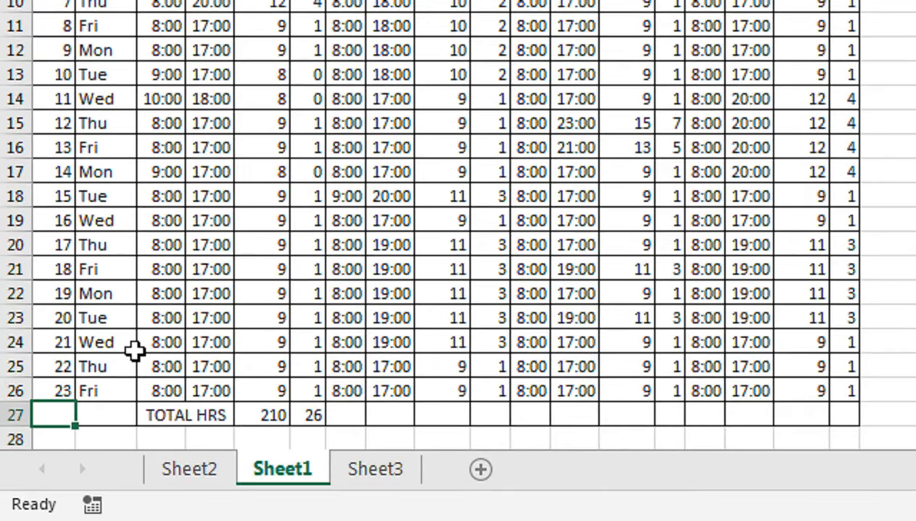
{"action": "type", "text": "TDC"}
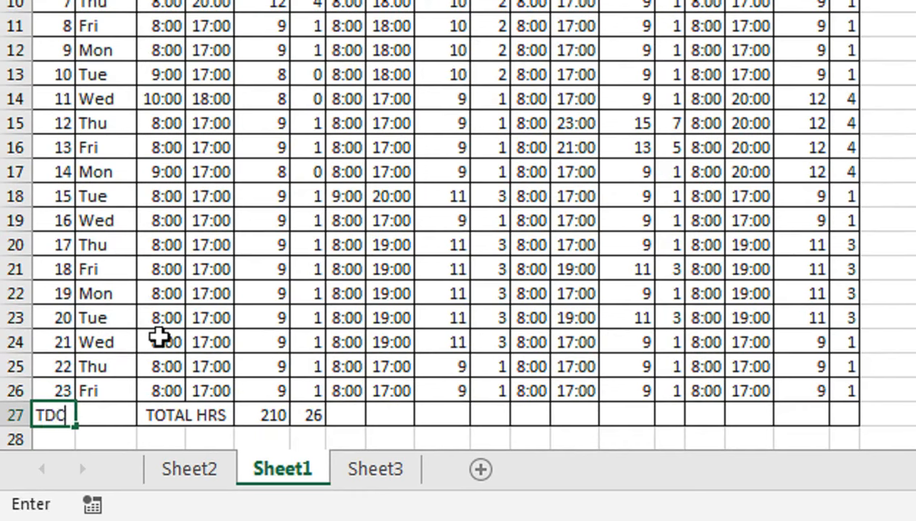
{"action": "left_click", "coordinate": [109, 416]}
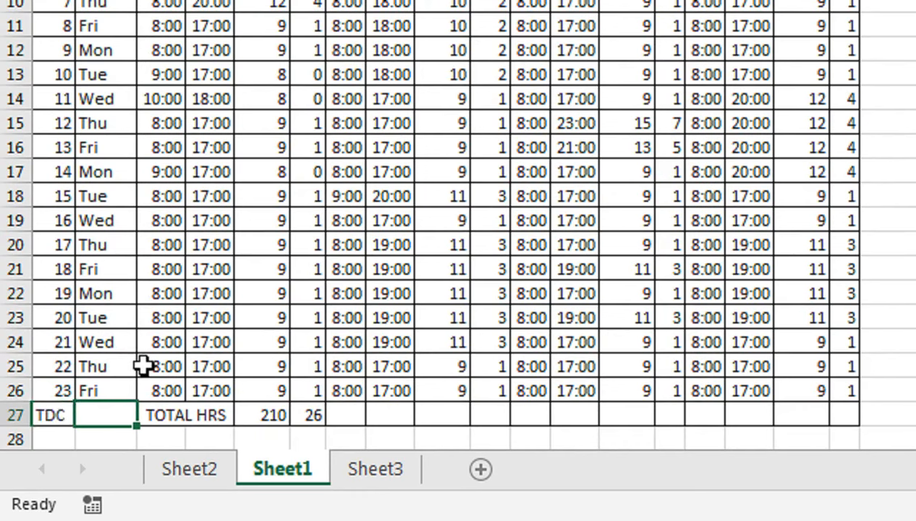
{"action": "type", "text": "=COUNT"}
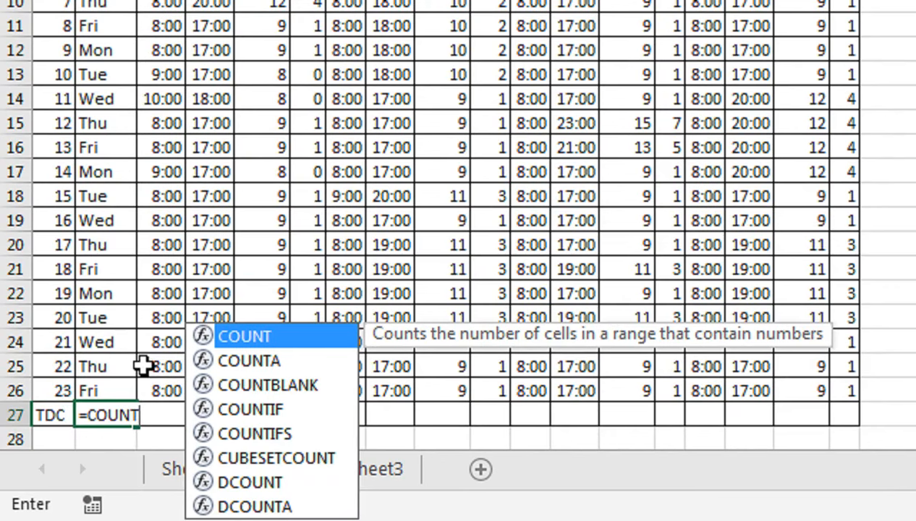
{"action": "key", "text": "Down"}
{"action": "key", "text": "Tab"}
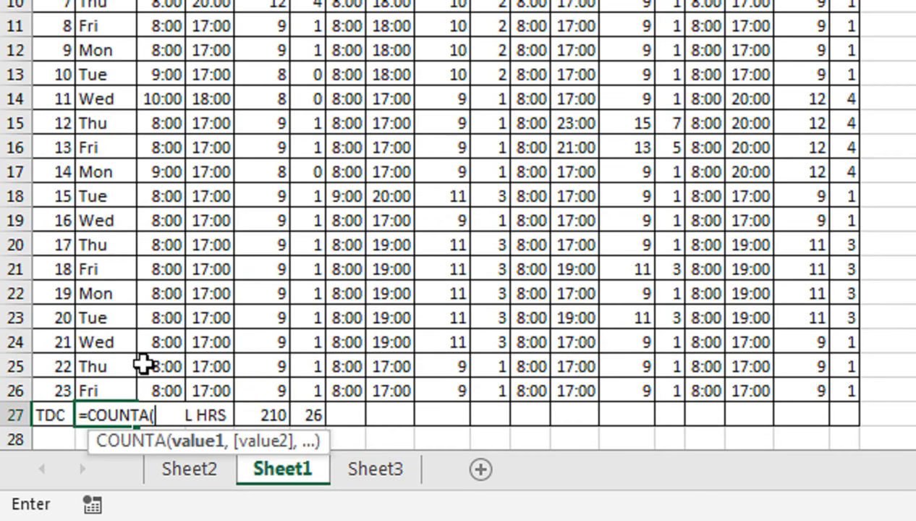
{"action": "key", "text": "Up"}
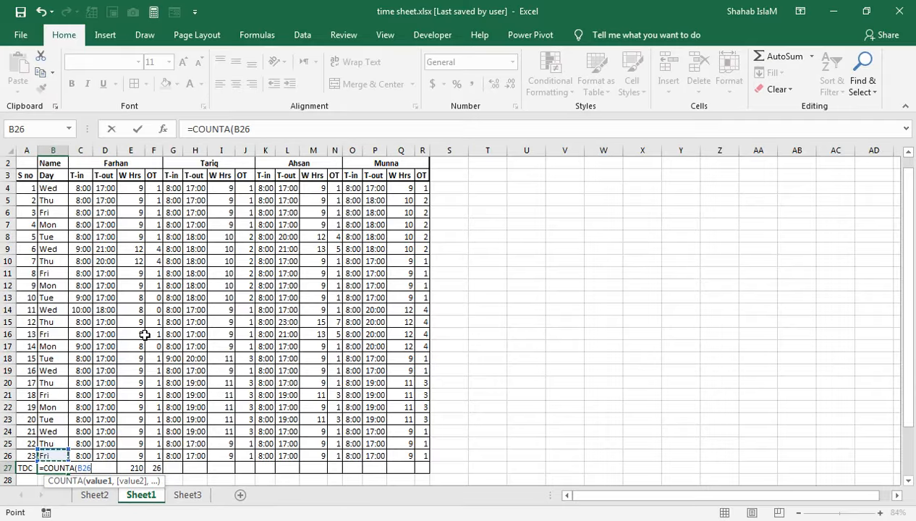
{"action": "key", "text": "shift+Up"}
{"action": "key", "text": "shift+Up"}
{"action": "key", "text": "shift+Up"}
{"action": "key", "text": "shift+Up"}
{"action": "key", "text": "shift+Up"}
{"action": "key", "text": "shift+Up"}
{"action": "key", "text": "shift+Up"}
{"action": "key", "text": "shift+Up"}
{"action": "key", "text": "shift+Up"}
{"action": "key", "text": "shift+Up"}
{"action": "key", "text": "shift+Up"}
{"action": "key", "text": "shift+Up"}
{"action": "key", "text": "shift+Up"}
{"action": "key", "text": "shift+Up"}
{"action": "key", "text": "shift+Up"}
{"action": "key", "text": "shift+Up"}
{"action": "key", "text": "shift+Up"}
{"action": "key", "text": "shift+Up"}
{"action": "key", "text": "shift+Up"}
{"action": "key", "text": "shift+Up"}
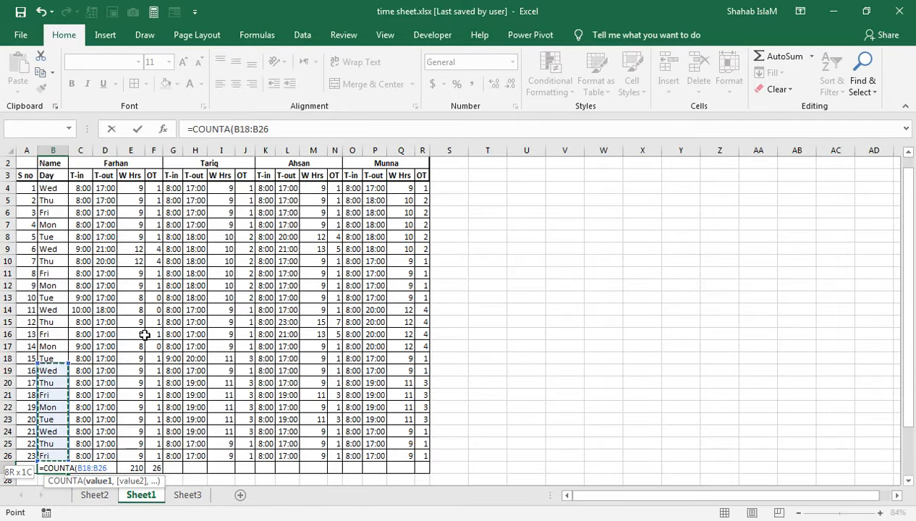
{"action": "key", "text": "shift+Up"}
{"action": "key", "text": "shift+Up"}
{"action": "key", "text": "Return"}
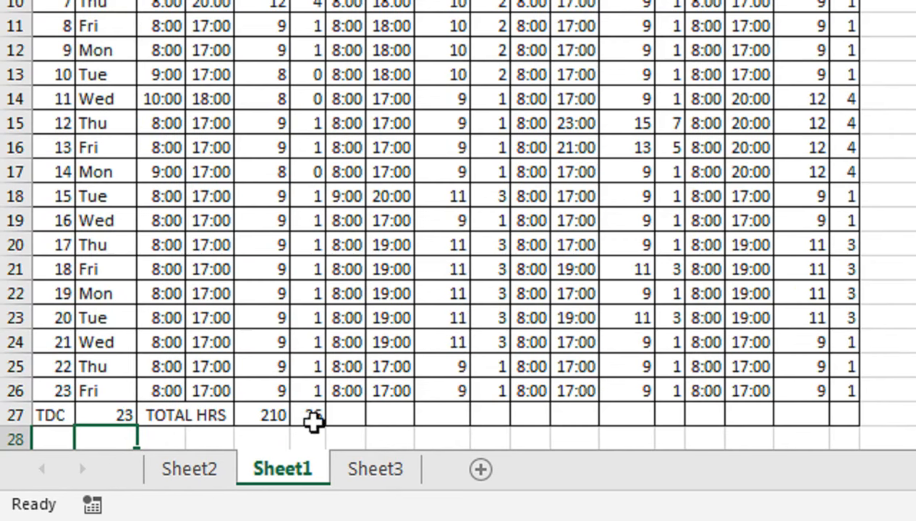
Label A28 RT and calculate the regular monthly hours in B28 with =B27*8
{"action": "left_click", "coordinate": [61, 432]}
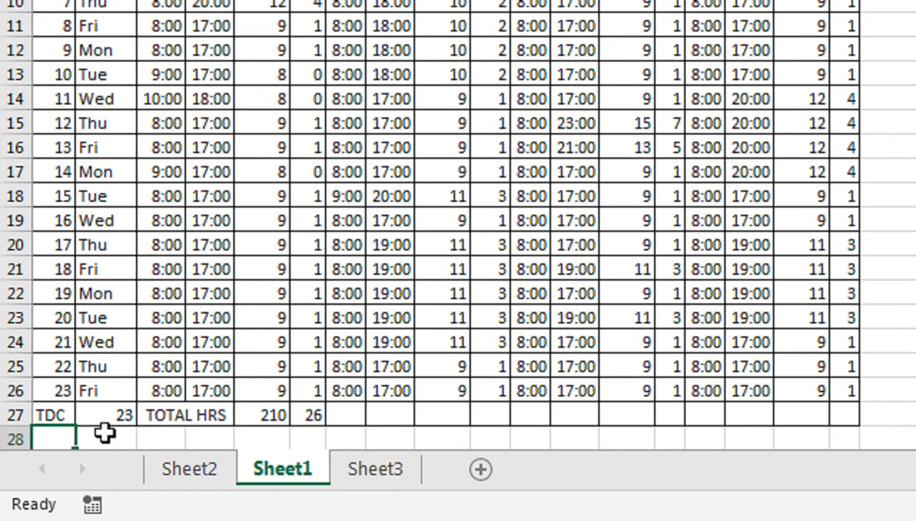
{"action": "type", "text": "RT"}
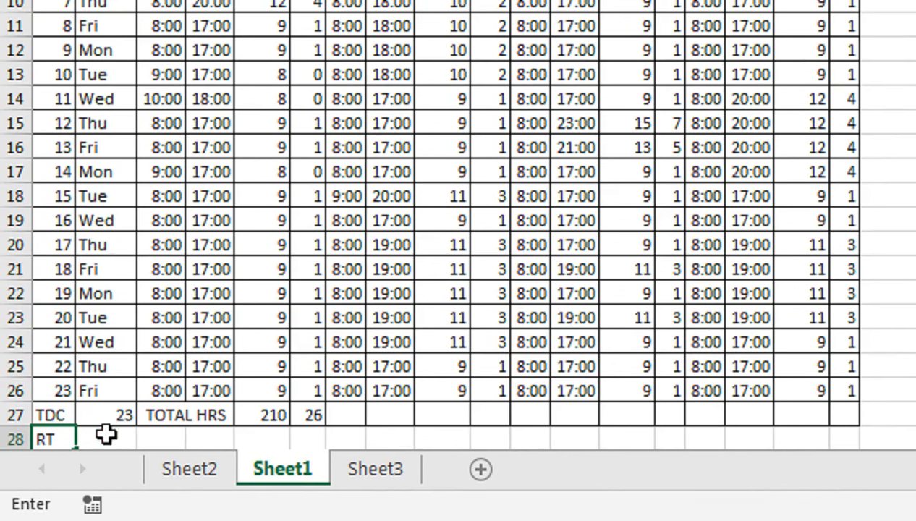
{"action": "left_click_drag", "start_coordinate": [120, 433], "coordinate": [123, 416]}
{"action": "key", "text": "Down"}
{"action": "key", "text": "Up"}
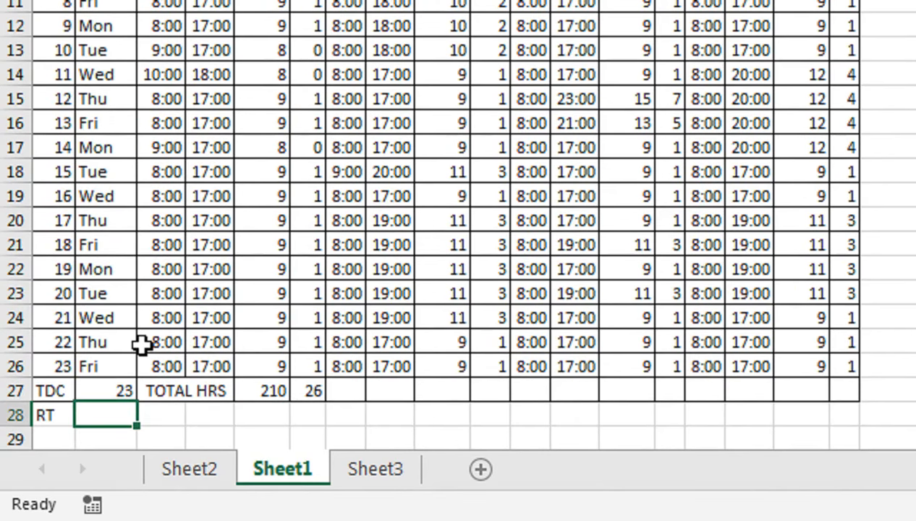
{"action": "type", "text": "="}
{"action": "key", "text": "Up"}
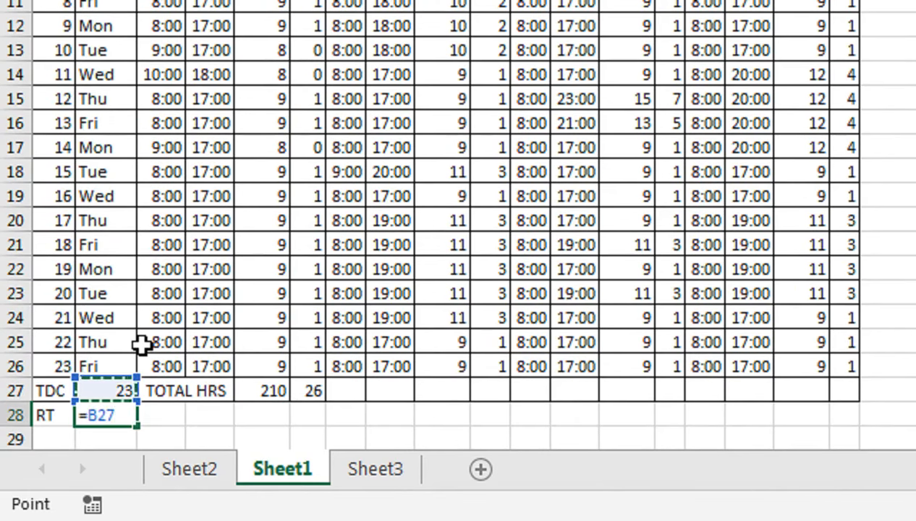
{"action": "type", "text": "*8"}
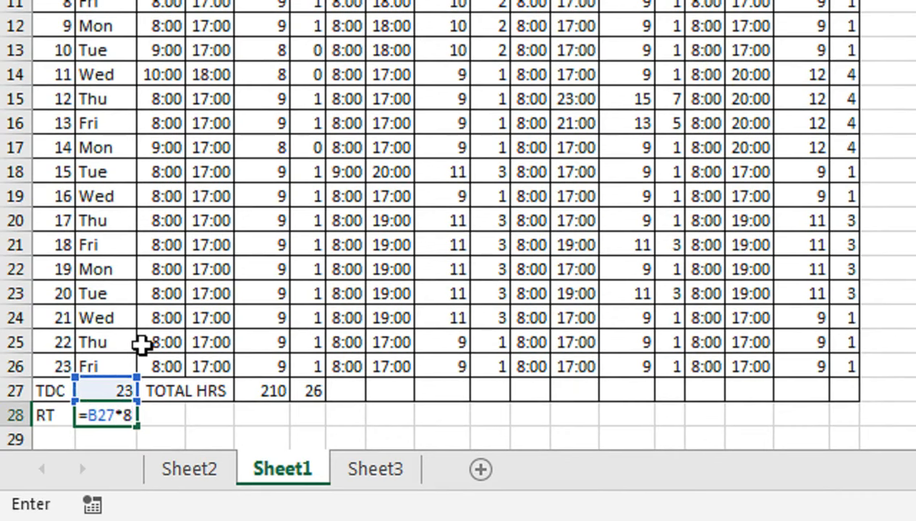
{"action": "key", "text": "Return"}
Replace the label in A28 with REGULAR
{"action": "key", "text": "Up"}
{"action": "key", "text": "Left"}
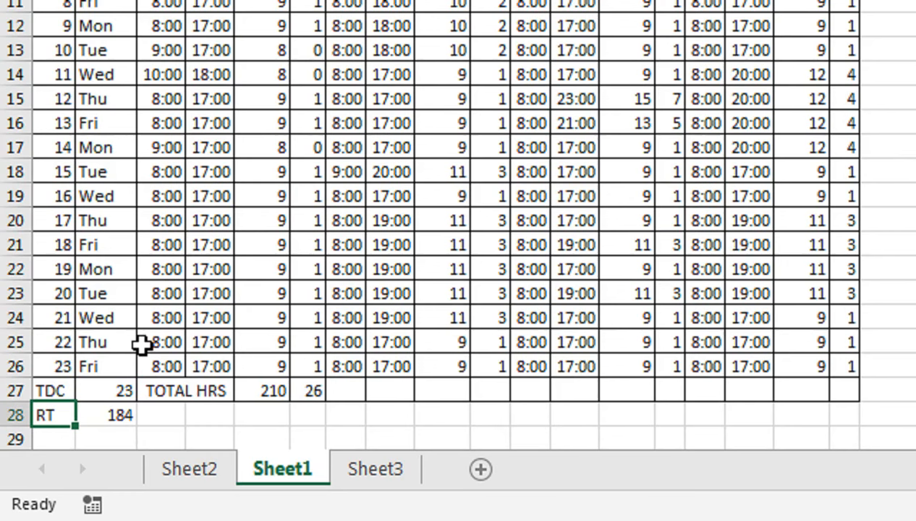
{"action": "type", "text": "REGULAR"}
{"action": "key", "text": "Return"}
{"action": "key", "text": "Up"}
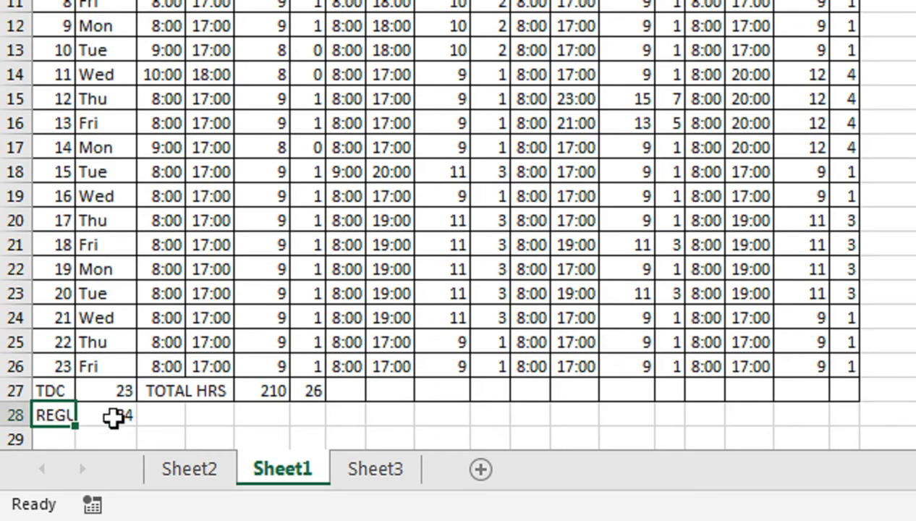
Calculate the first employee's hours beyond regular time in C28 with =E27-B28
{"action": "left_click", "coordinate": [162, 414]}
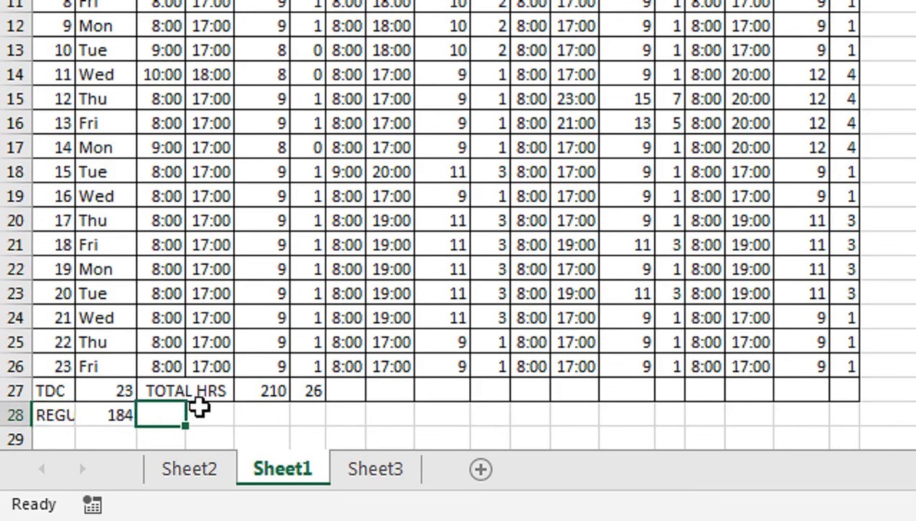
{"action": "type", "text": "="}
{"action": "left_click", "coordinate": [264, 390]}
{"action": "type", "text": "-"}
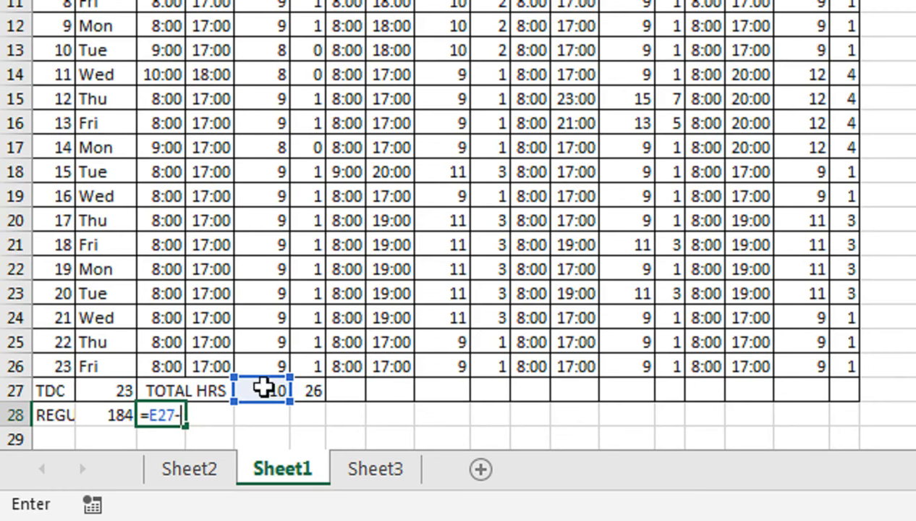
{"action": "left_click", "coordinate": [103, 418]}
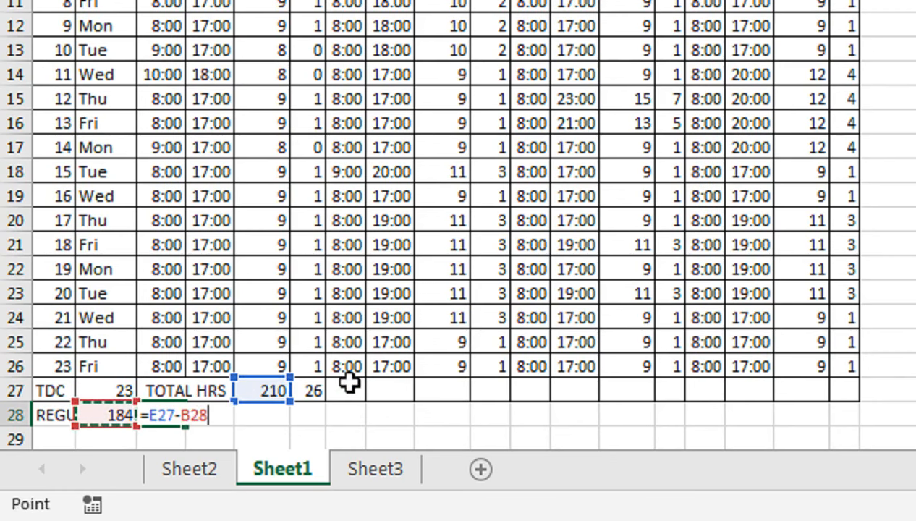
{"action": "key", "text": "Return"}
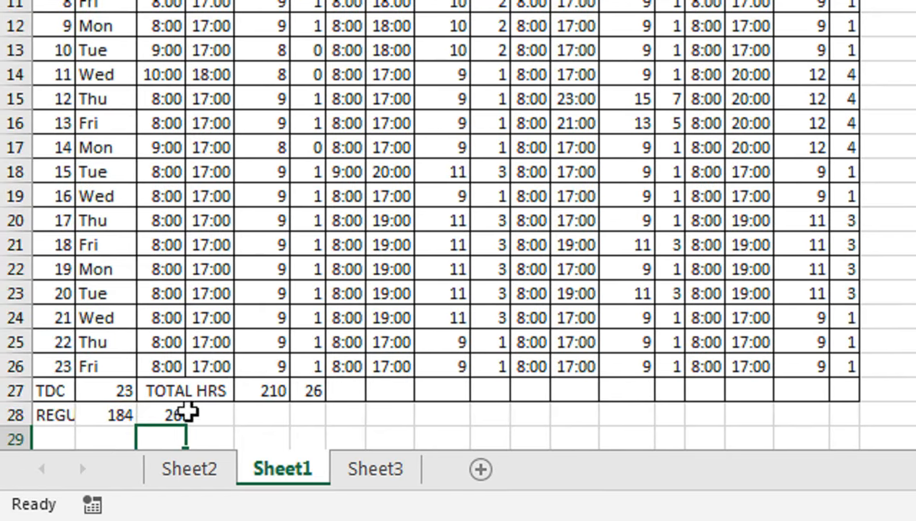
Make the TOTAL HRS label in the merged cell C27:D27 bold
{"action": "left_click", "coordinate": [162, 417]}
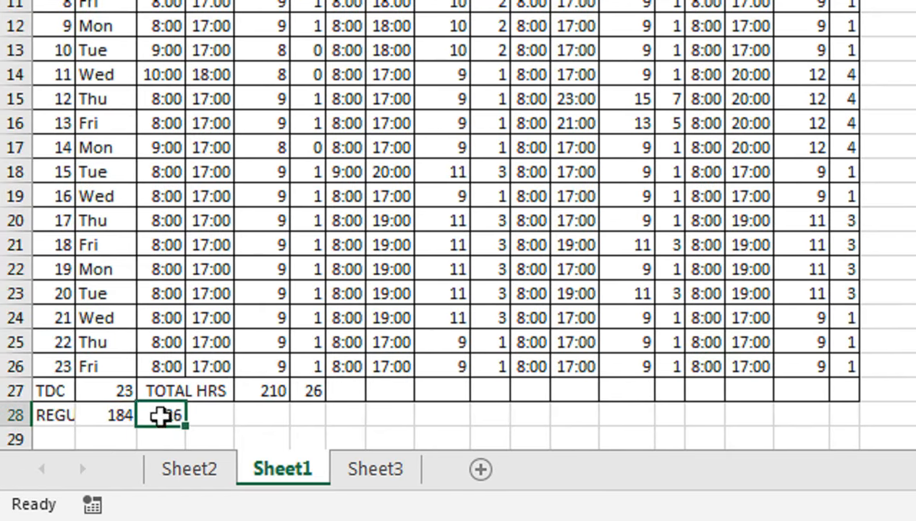
{"action": "left_click", "coordinate": [165, 391]}
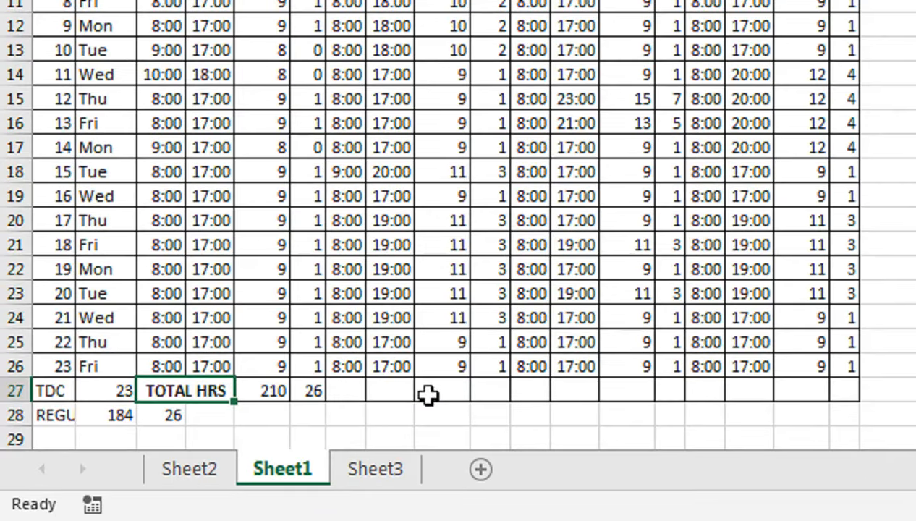
Total the second employee's work hours in I27 and overtime in J27 with AutoSum
{"action": "left_click", "coordinate": [223, 458]}
{"action": "key", "text": "alt+equal"}
{"action": "key", "text": "Return"}
{"action": "left_click", "coordinate": [444, 391]}
{"action": "key", "text": "Right"}
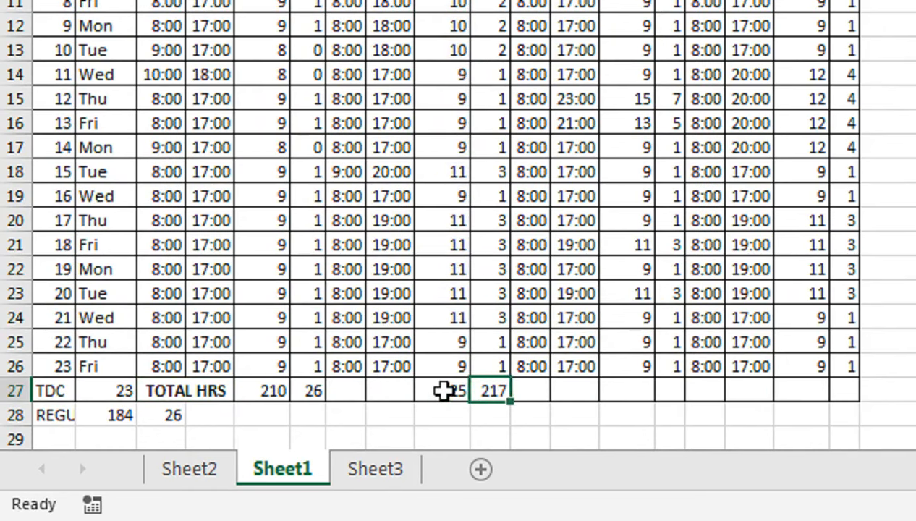
{"action": "key", "text": "alt+equal"}
{"action": "key", "text": "Return"}
{"action": "key", "text": "Up"}
Total the third employee's work hours in M27 and overtime in N27 with AutoSum
{"action": "left_click", "coordinate": [631, 382]}
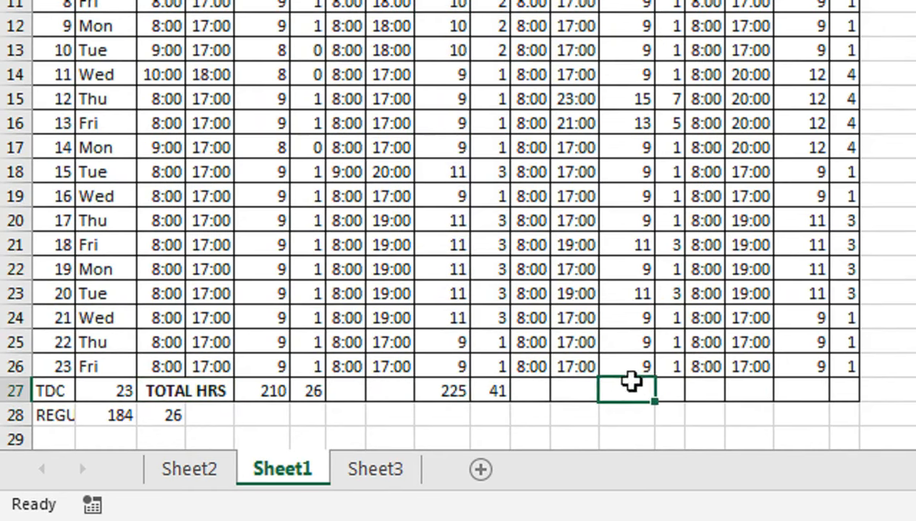
{"action": "key", "text": "alt+equal"}
{"action": "key", "text": "Return"}
{"action": "key", "text": "Up"}
{"action": "key", "text": "Right"}
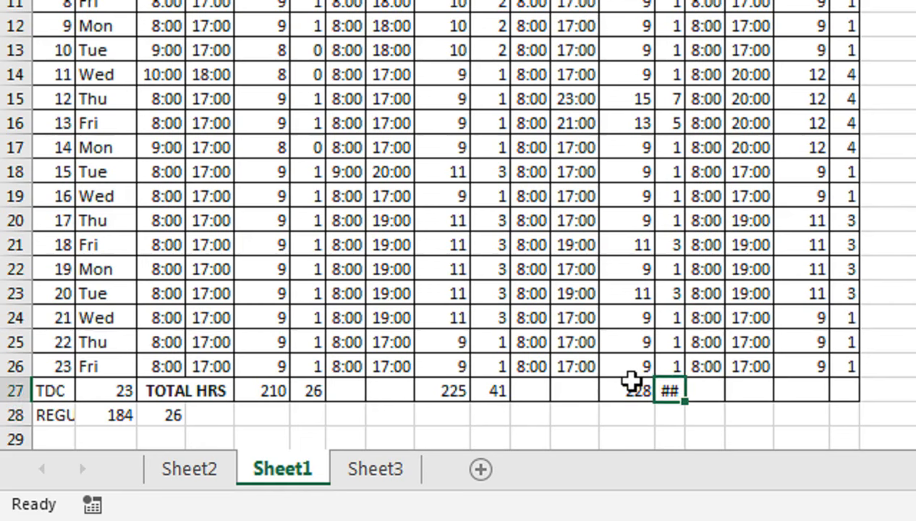
{"action": "key", "text": "alt+equal"}
{"action": "key", "text": "Return"}
{"action": "key", "text": "Up"}
Total the fourth employee's work hours in Q27 and overtime in R27 with AutoSum
{"action": "key", "text": "Right"}
{"action": "key", "text": "Right"}
{"action": "key", "text": "Right"}
{"action": "key", "text": "alt+equal"}
{"action": "key", "text": "Return"}
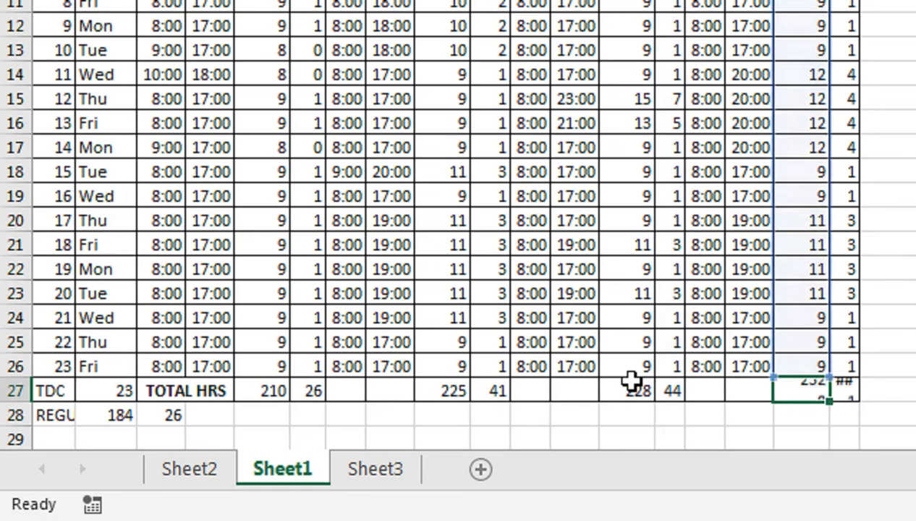
{"action": "key", "text": "Up"}
{"action": "key", "text": "Right"}
{"action": "key", "text": "alt+equal"}
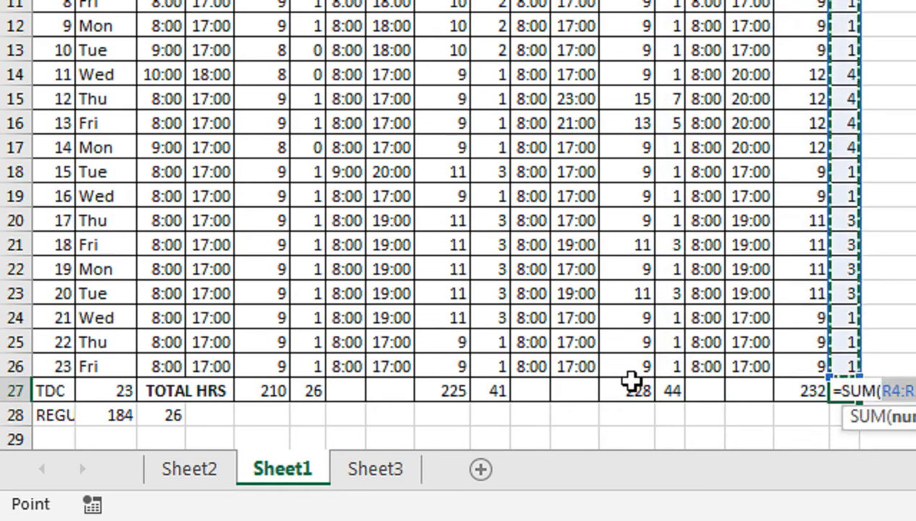
{"action": "key", "text": "Return"}
{"action": "key", "text": "Up"}
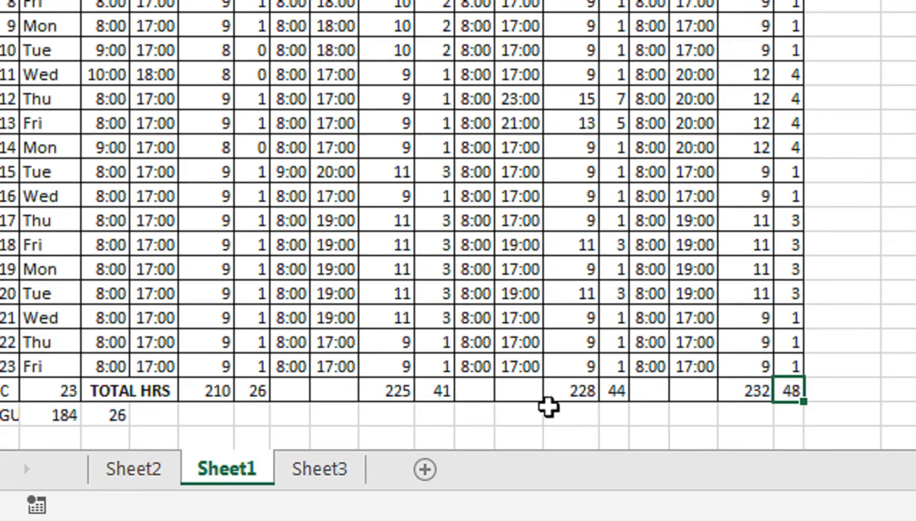
Clear the contents of cells A28:C28 below the TDC row
{"action": "left_click", "coordinate": [474, 293]}
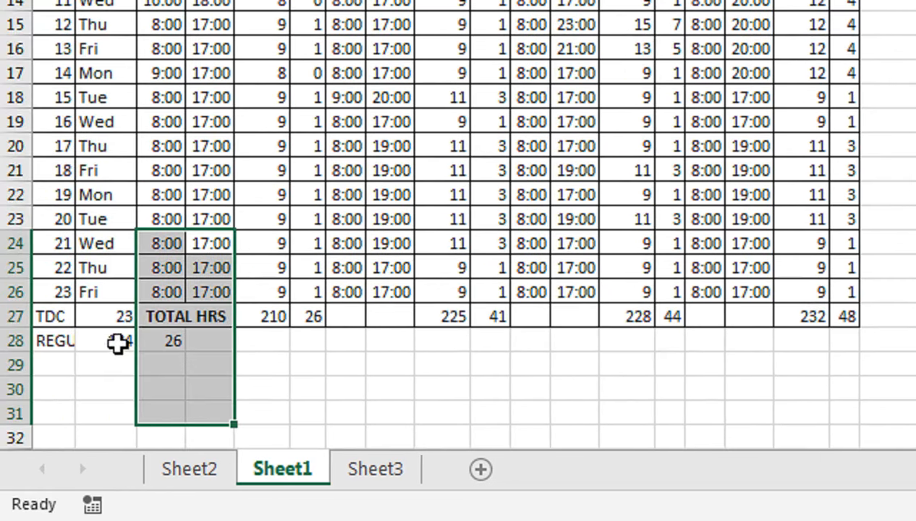
{"action": "left_click", "coordinate": [63, 343]}
{"action": "left_click_drag", "start_coordinate": [109, 345], "coordinate": [60, 343]}
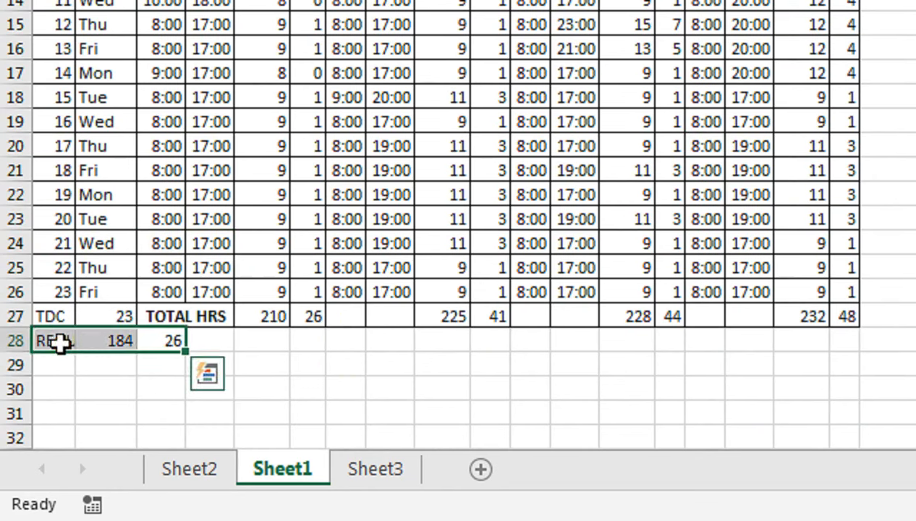
{"action": "key", "text": "Delete"}
{"action": "left_click", "coordinate": [199, 341]}
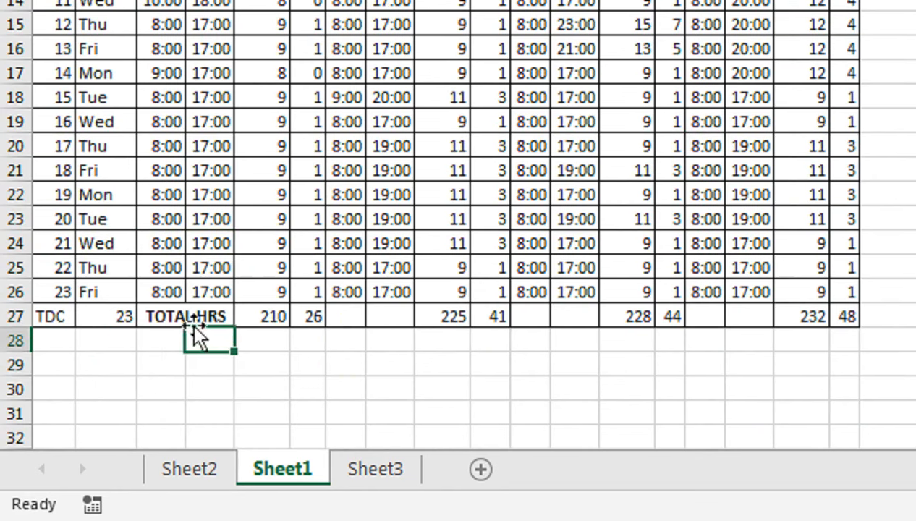
Merge and center A28:D28 and enter the label BASIC PAY in it
{"action": "left_click_drag", "start_coordinate": [170, 343], "coordinate": [213, 344]}
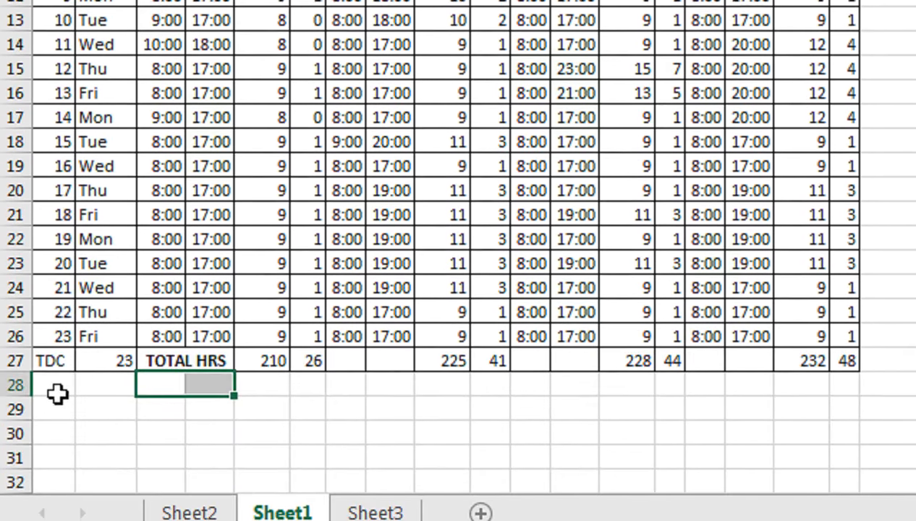
{"action": "left_click_drag", "start_coordinate": [56, 397], "coordinate": [101, 397]}
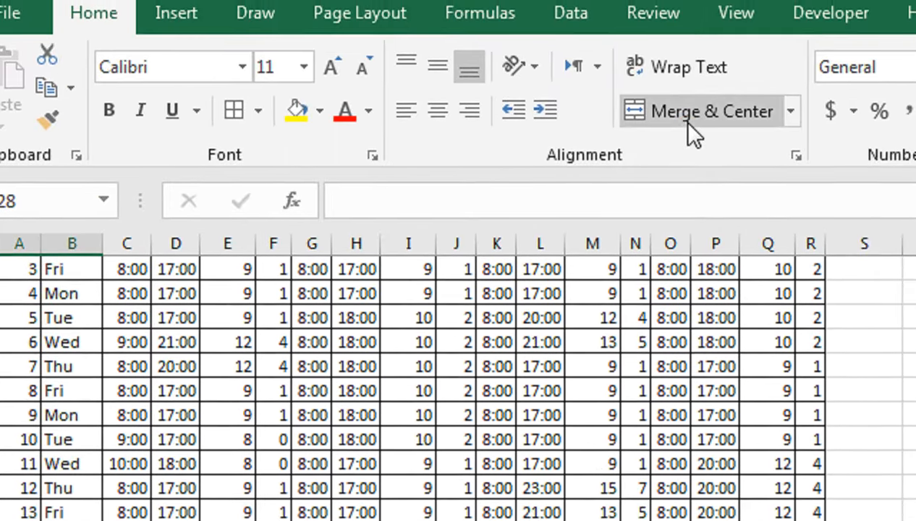
{"action": "left_click", "coordinate": [688, 121]}
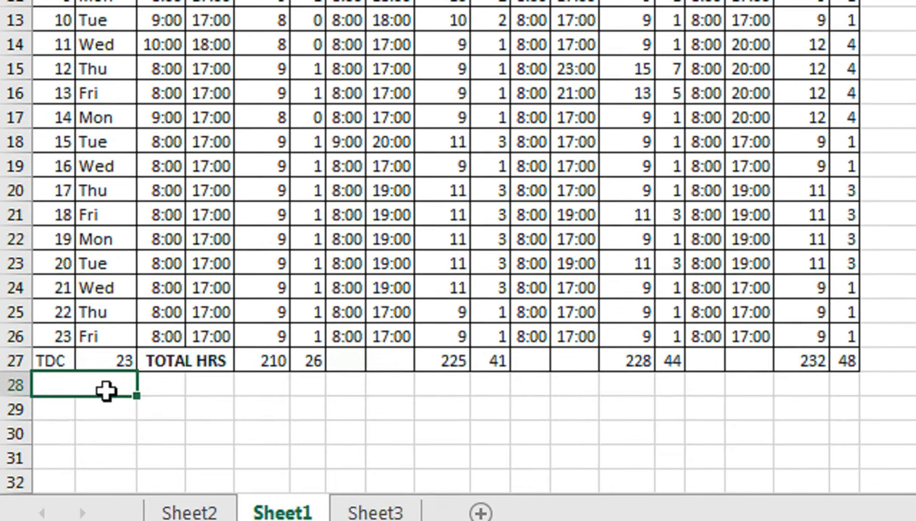
{"action": "left_click_drag", "start_coordinate": [107, 448], "coordinate": [196, 450]}
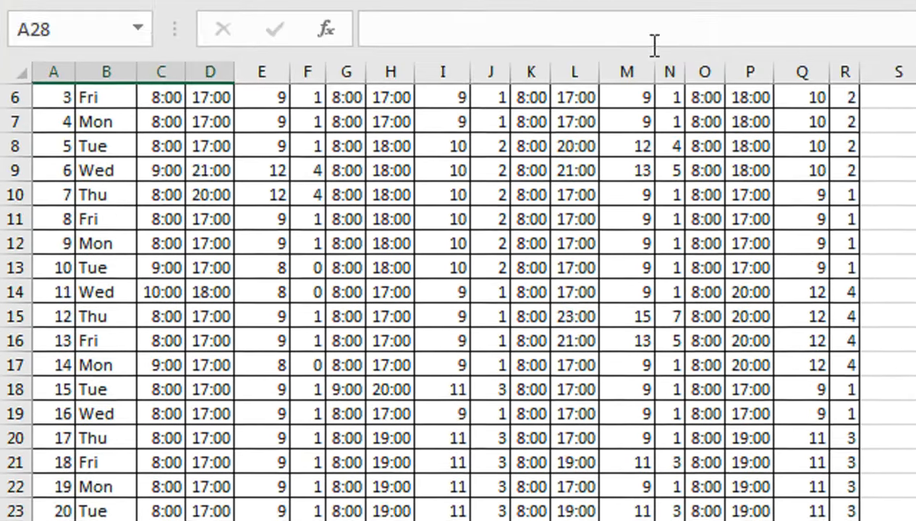
{"action": "left_click", "coordinate": [691, 107]}
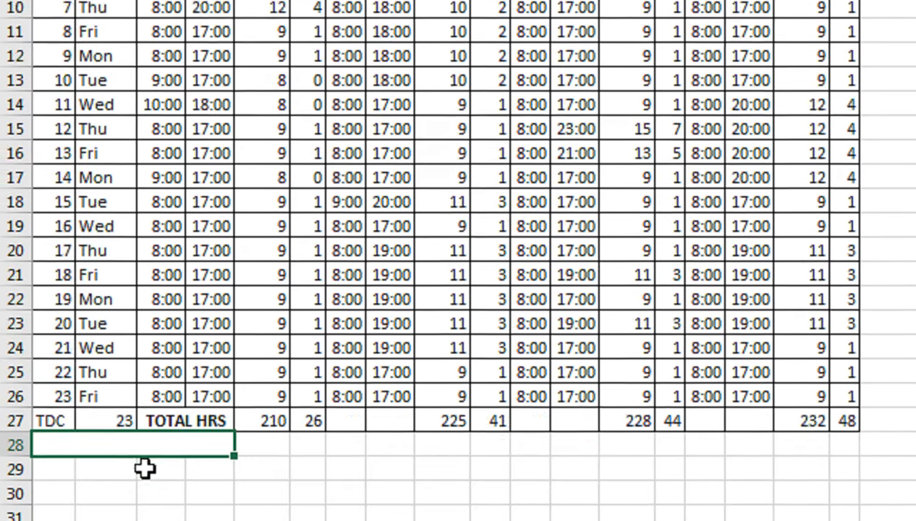
{"action": "type", "text": "BASIC PAY"}
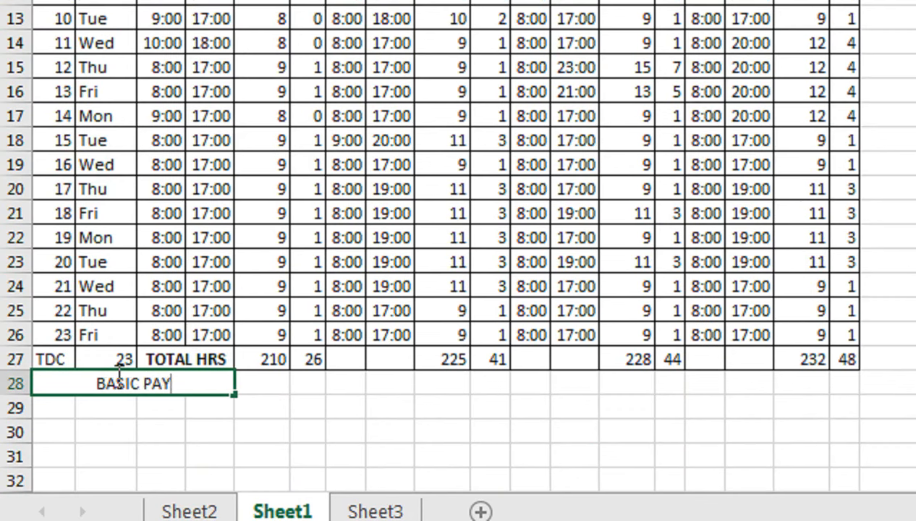
{"action": "key", "text": "Tab"}
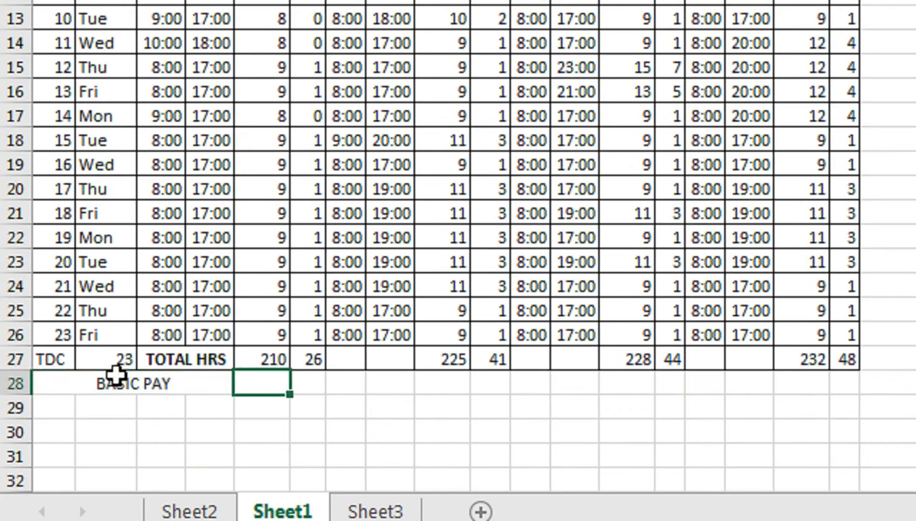
Enter the four employees' basic pay in row 28: 25000 in E28, 30000 in I28, 35000 in M28 and 40000 in Q28
{"action": "type", "text": "25000"}
{"action": "key", "text": "Tab"}
{"action": "key", "text": "Tab"}
{"action": "key", "text": "Tab"}
{"action": "key", "text": "Tab"}
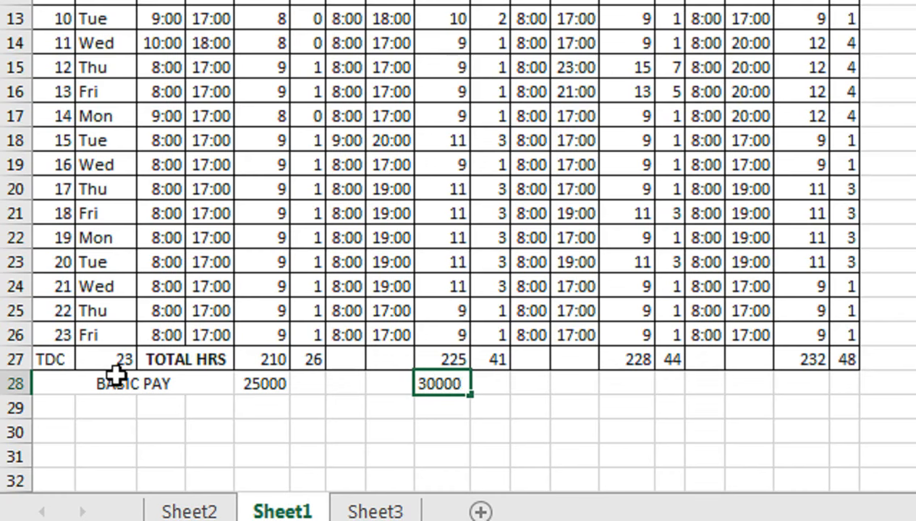
{"action": "key", "text": "Tab"}
{"action": "key", "text": "Tab"}
{"action": "key", "text": "Tab"}
{"action": "key", "text": "Tab"}
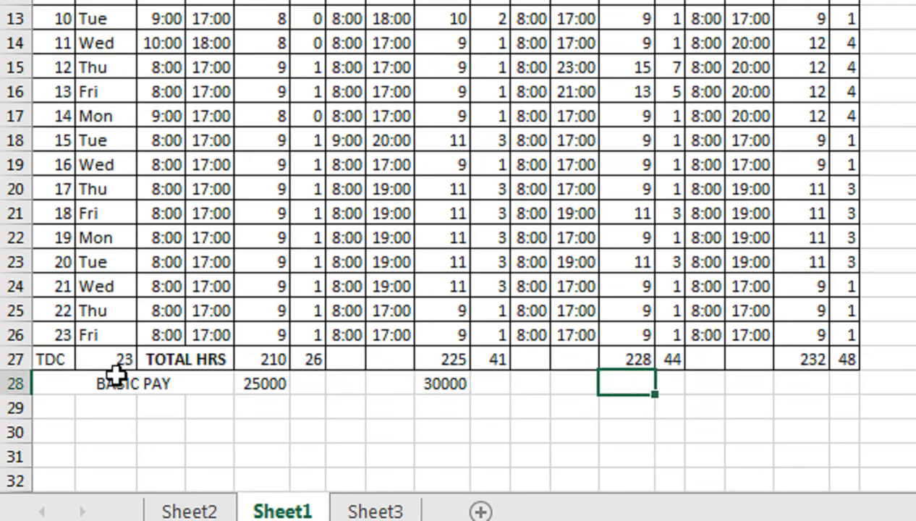
{"action": "type", "text": "35000"}
{"action": "key", "text": "Tab"}
{"action": "key", "text": "Tab"}
{"action": "key", "text": "Tab"}
{"action": "key", "text": "Tab"}
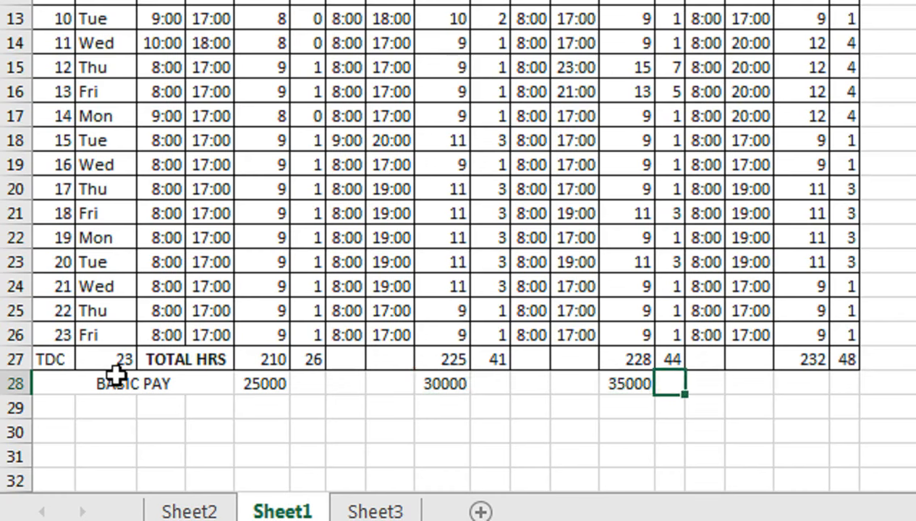
{"action": "type", "text": "40000"}
{"action": "key", "text": "Return"}
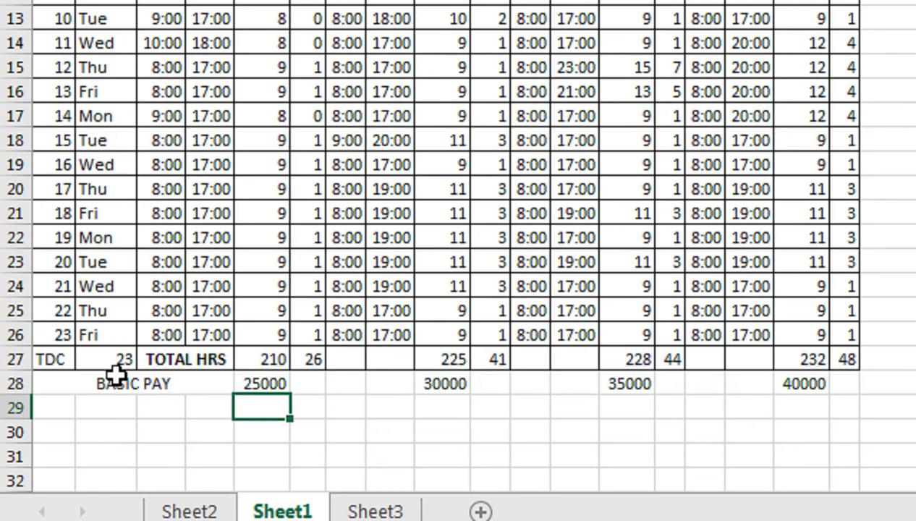
Apply all borders to A28:Q29, and merge and center cells A29:D29
{"action": "left_click_drag", "start_coordinate": [78, 382], "coordinate": [804, 403]}
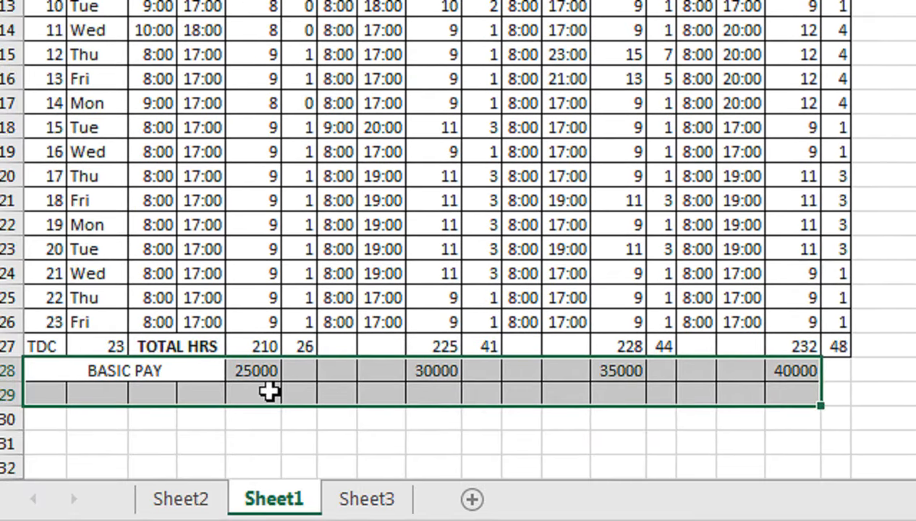
{"action": "left_click", "coordinate": [272, 391]}
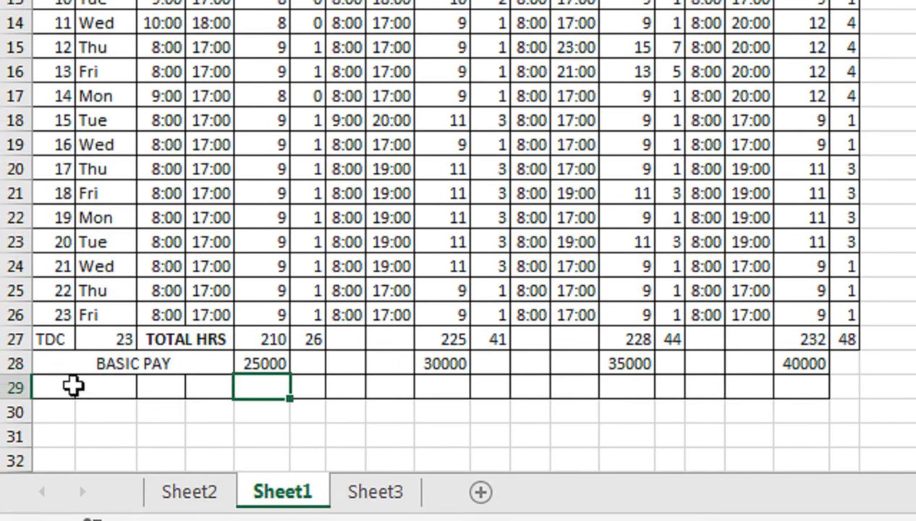
{"action": "left_click_drag", "start_coordinate": [58, 393], "coordinate": [190, 396]}
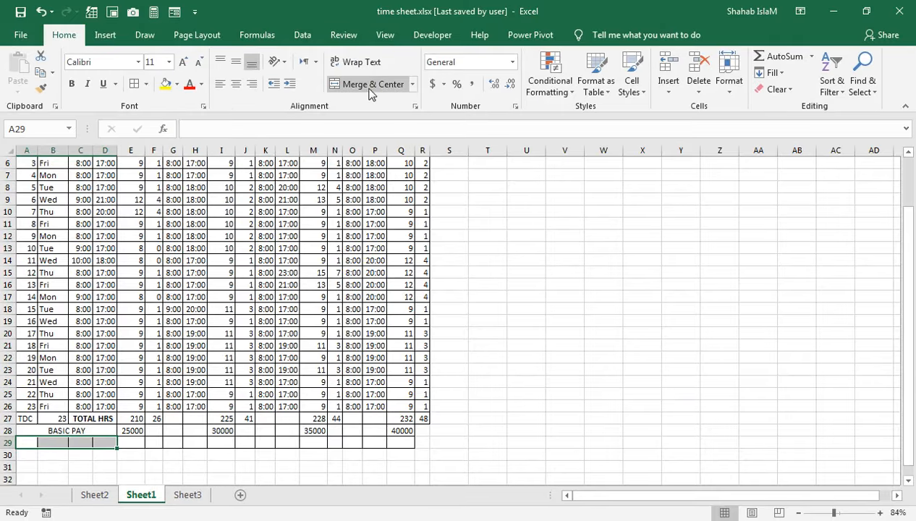
{"action": "left_click", "coordinate": [367, 86]}
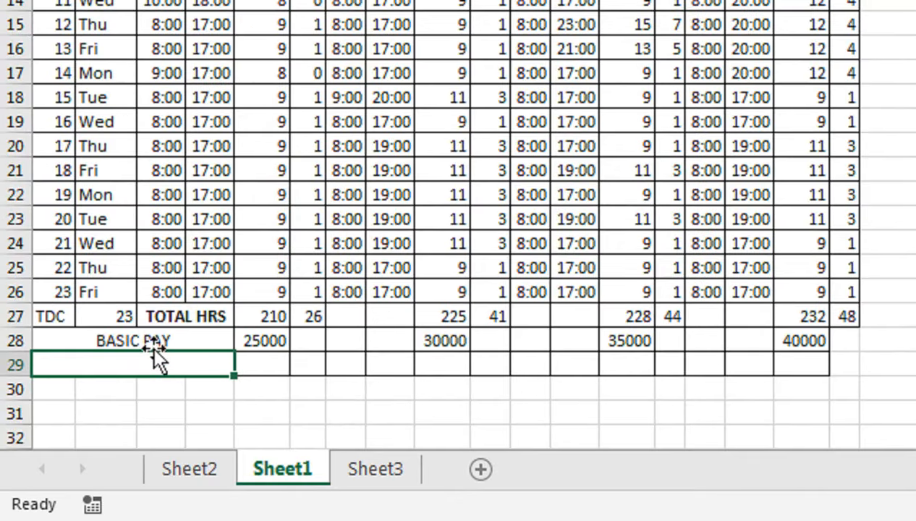
Enter the label OVER TIME RATE in the merged cell A29:D29
{"action": "type", "text": "OVER TI"}
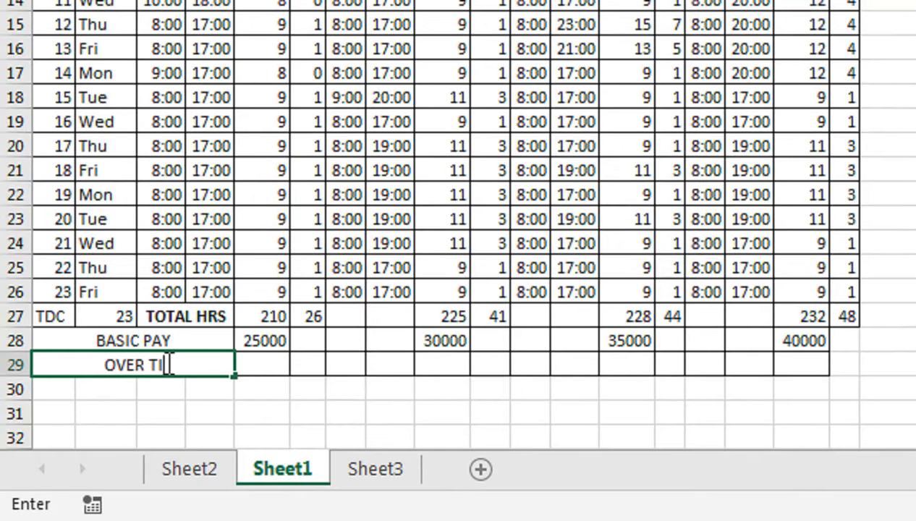
{"action": "type", "text": "ME RA"}
{"action": "key", "text": "BackSpace"}
{"action": "type", "text": "RATE"}
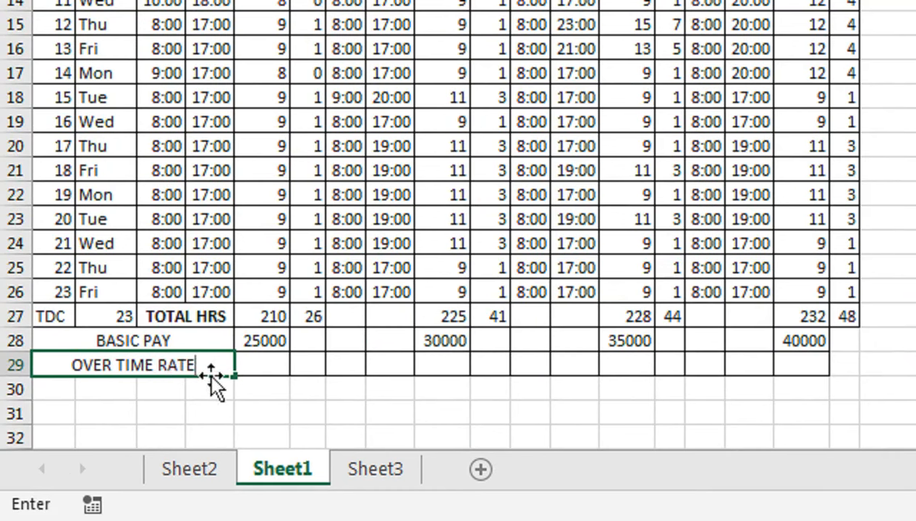
Calculate the first employee's overtime rate in F29 with the formula =(E28/B27)/8
{"action": "left_click", "coordinate": [303, 371]}
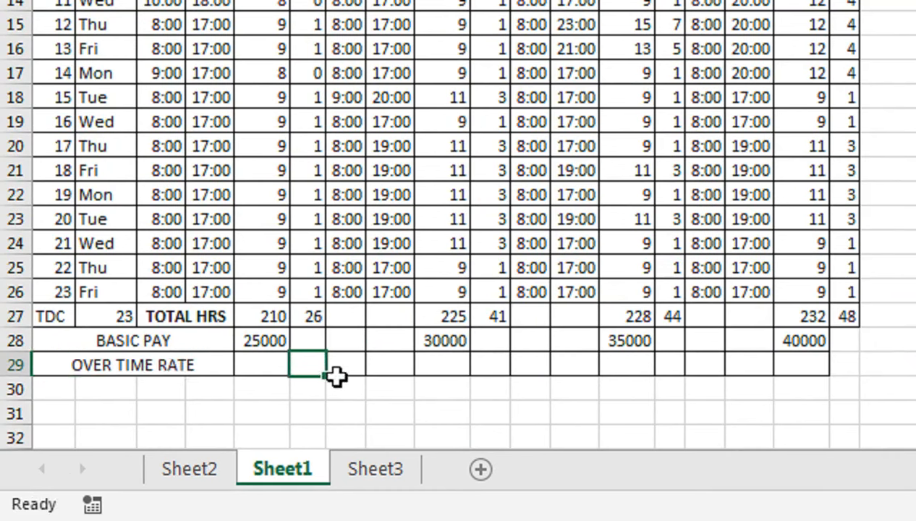
{"action": "type", "text": "="}
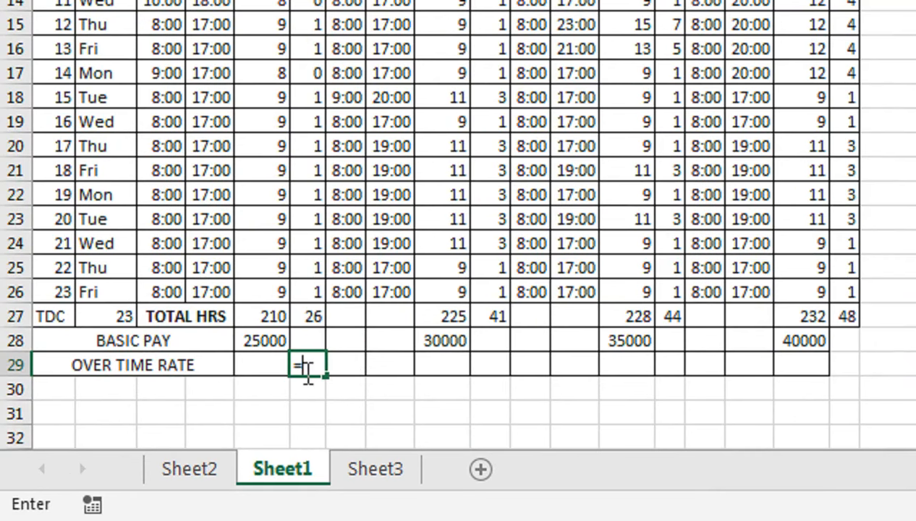
{"action": "left_click", "coordinate": [263, 339]}
{"action": "key", "text": "BackSpace"}
{"action": "key", "text": "BackSpace"}
{"action": "key", "text": "BackSpace"}
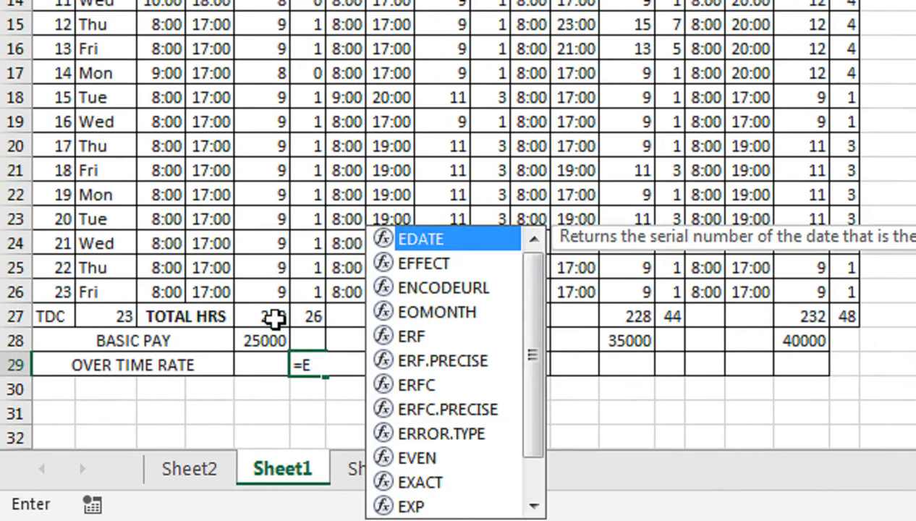
{"action": "type", "text": "("}
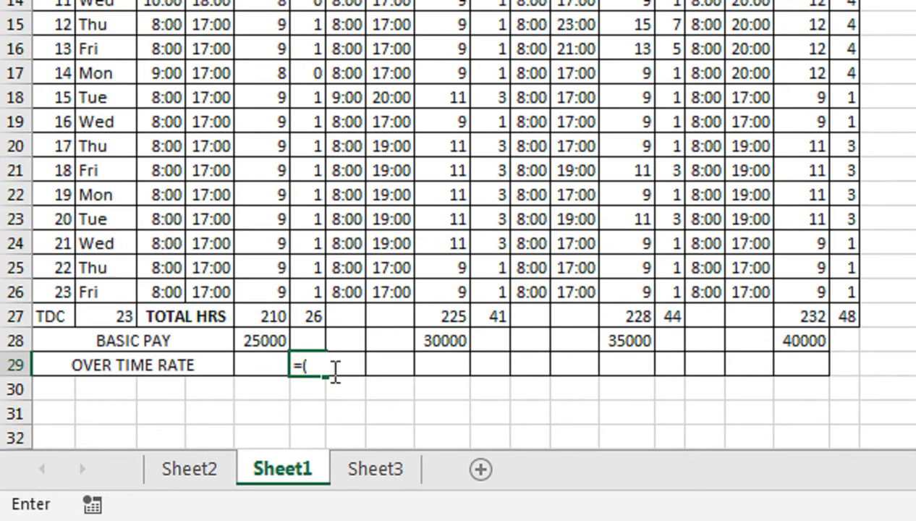
{"action": "left_click", "coordinate": [271, 340]}
{"action": "type", "text": "/"}
{"action": "left_click", "coordinate": [106, 310]}
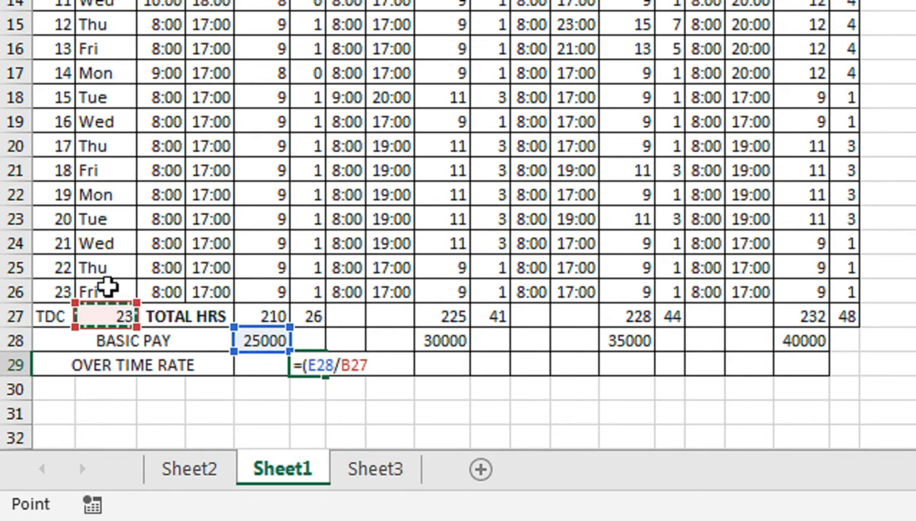
{"action": "type", "text": ")/8"}
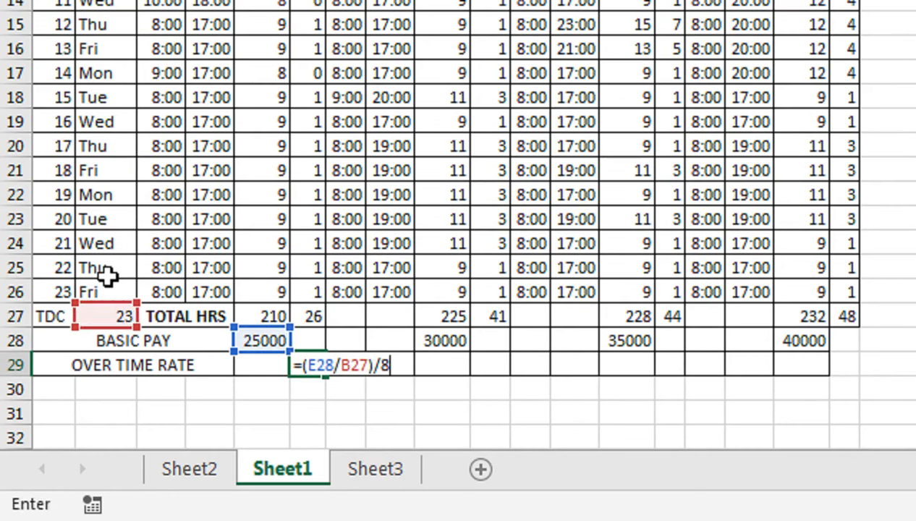
{"action": "key", "text": "Return"}
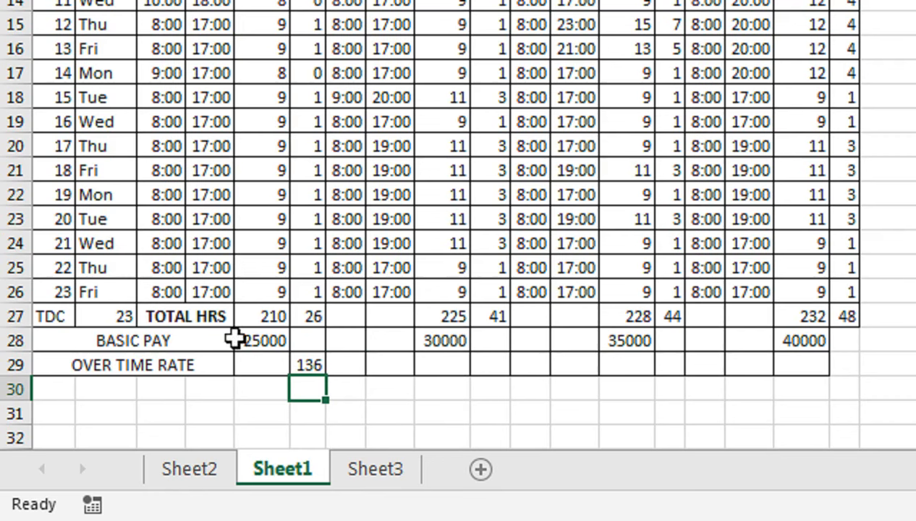
{"action": "left_click", "coordinate": [306, 360]}
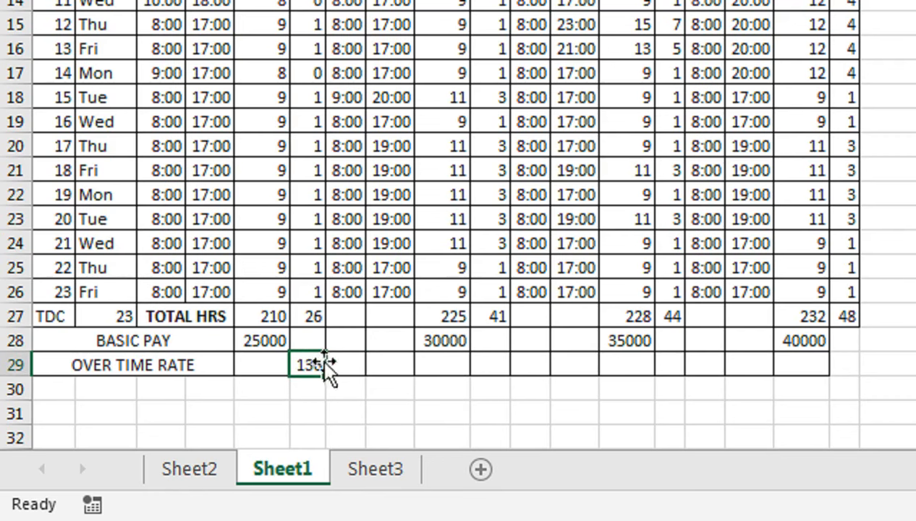
Enter =(I28/B27)8 in I29 for the second employee's overtime rate and accept the proposed correction to =(I28/B27)*8
{"action": "left_click", "coordinate": [453, 364]}
{"action": "type", "text": "="}
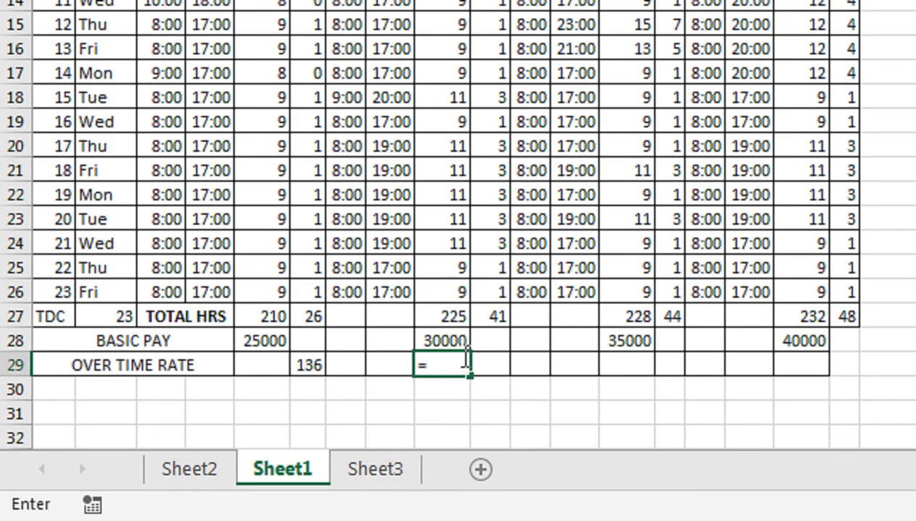
{"action": "type", "text": "("}
{"action": "left_click", "coordinate": [445, 341]}
{"action": "type", "text": "/"}
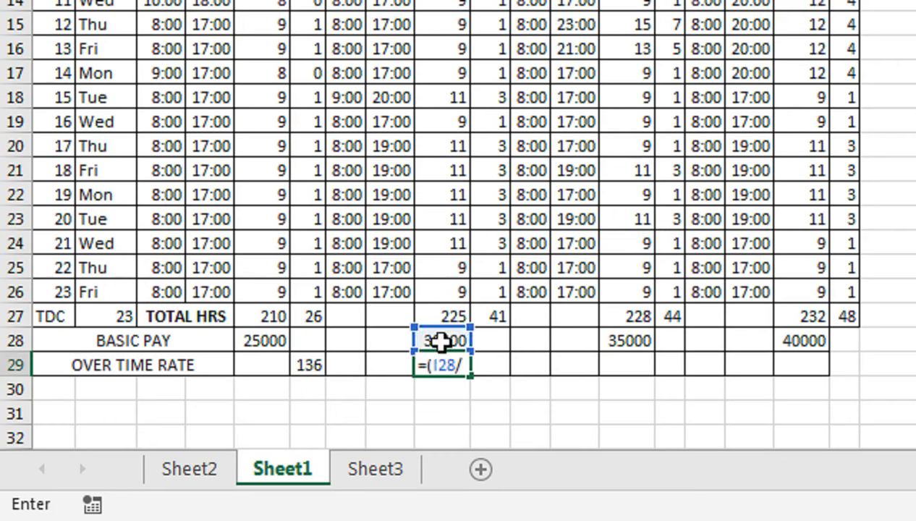
{"action": "left_click", "coordinate": [110, 311]}
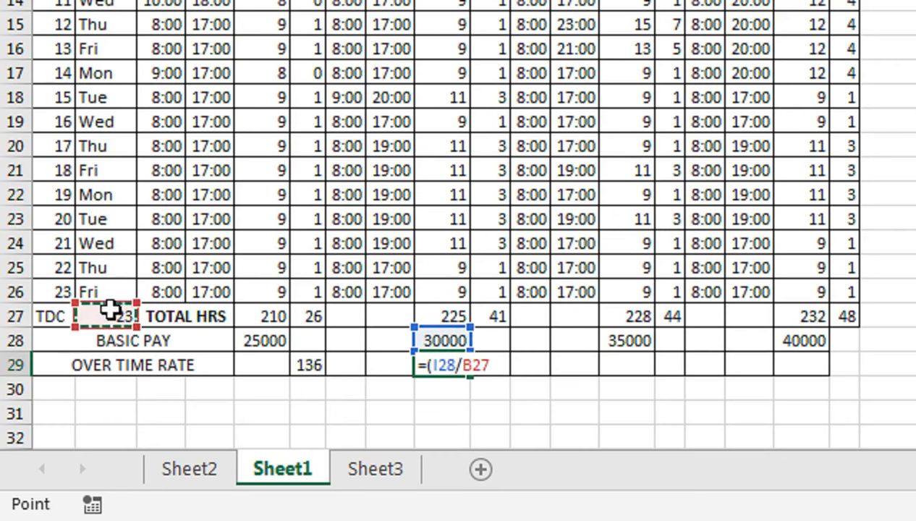
{"action": "type", "text": ")8"}
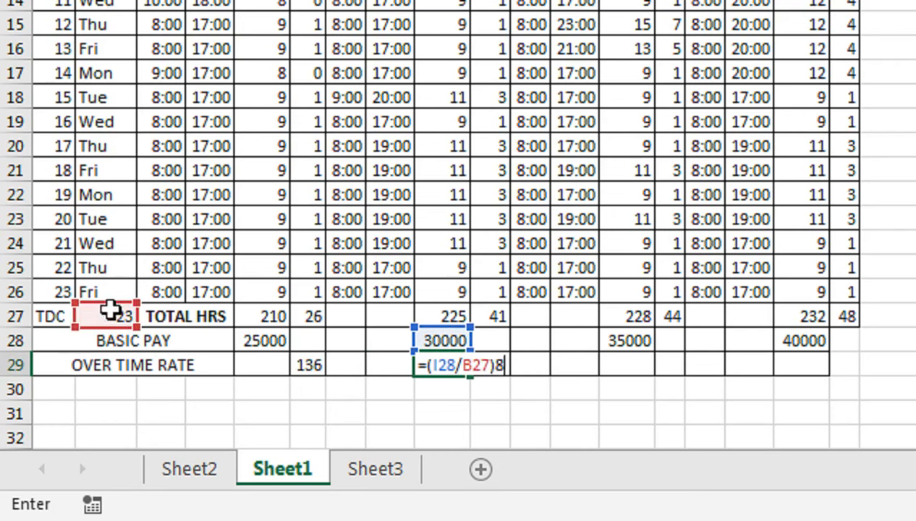
{"action": "key", "text": "Return"}
{"action": "key", "text": "Return"}
Change the overtime rate formula in I29 to =(I28/B27)/8
{"action": "left_click", "coordinate": [423, 369]}
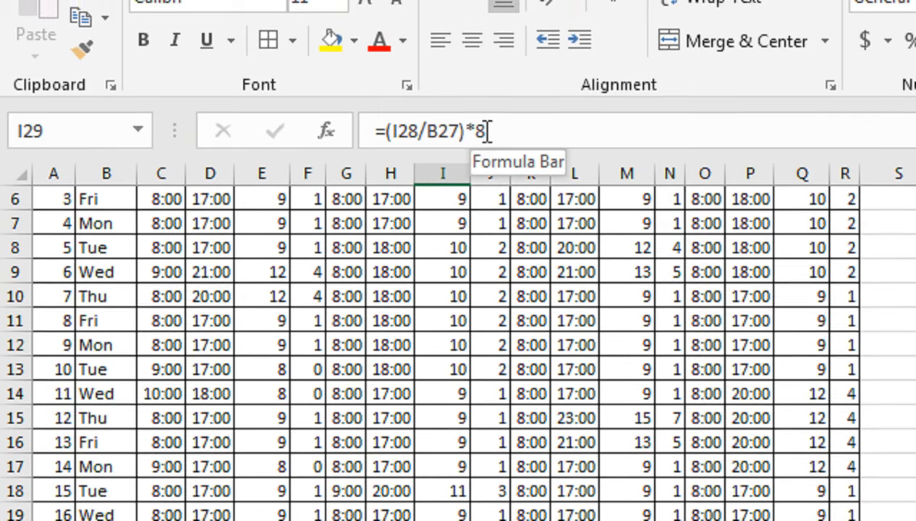
{"action": "left_click", "coordinate": [476, 131]}
{"action": "key", "text": "BackSpace"}
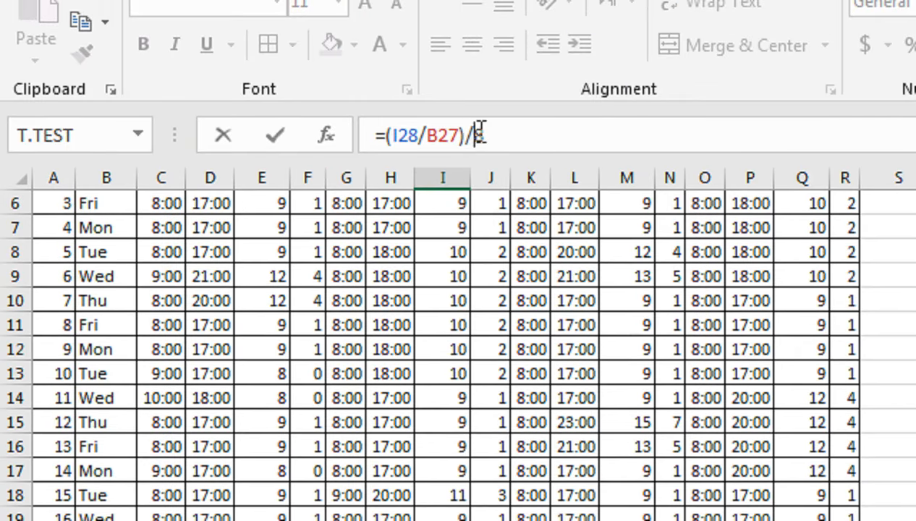
{"action": "type", "text": "/"}
{"action": "key", "text": "Return"}
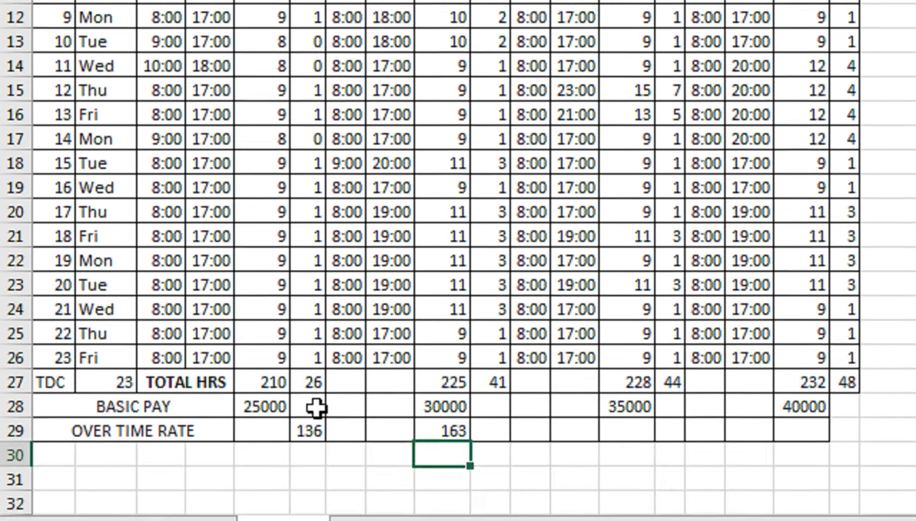
Calculate the third employee's overtime rate in M29 with the formula =(M28/B27)/8
{"action": "left_click", "coordinate": [313, 395]}
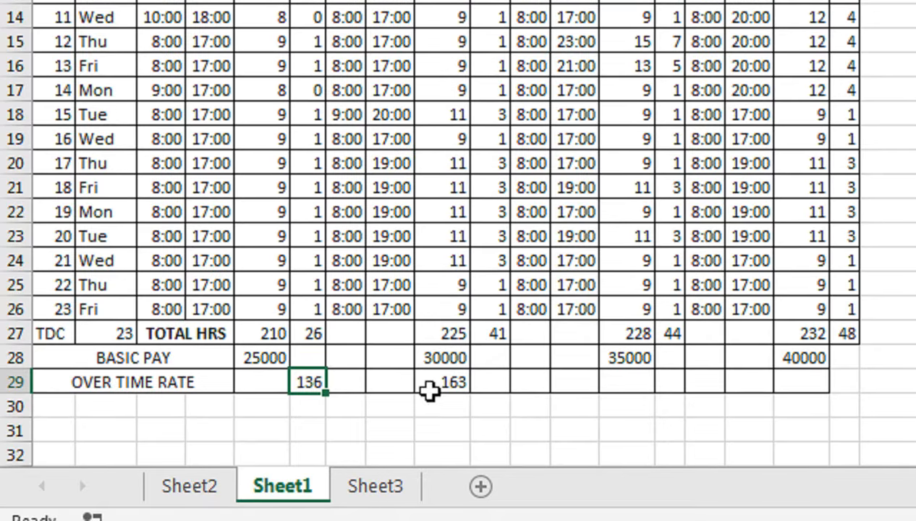
{"action": "left_click", "coordinate": [448, 396]}
{"action": "left_click", "coordinate": [628, 387]}
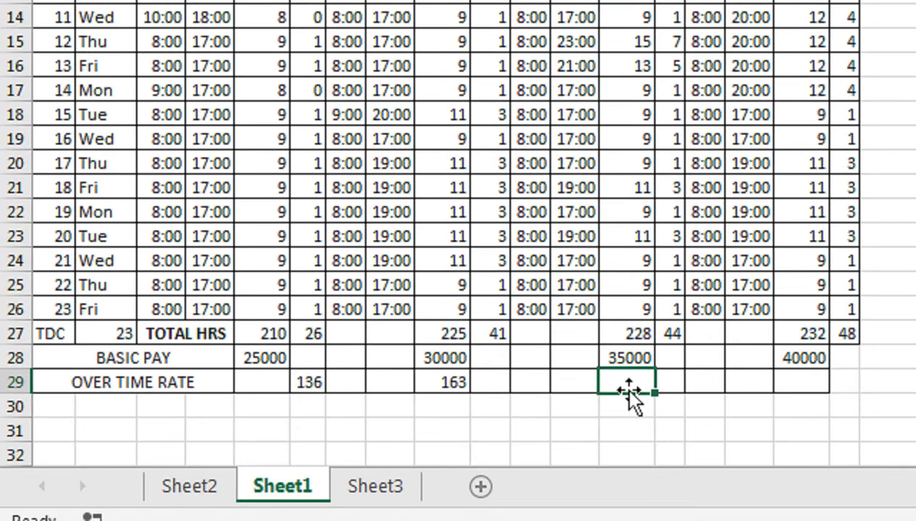
{"action": "type", "text": "=("}
{"action": "left_click", "coordinate": [637, 358]}
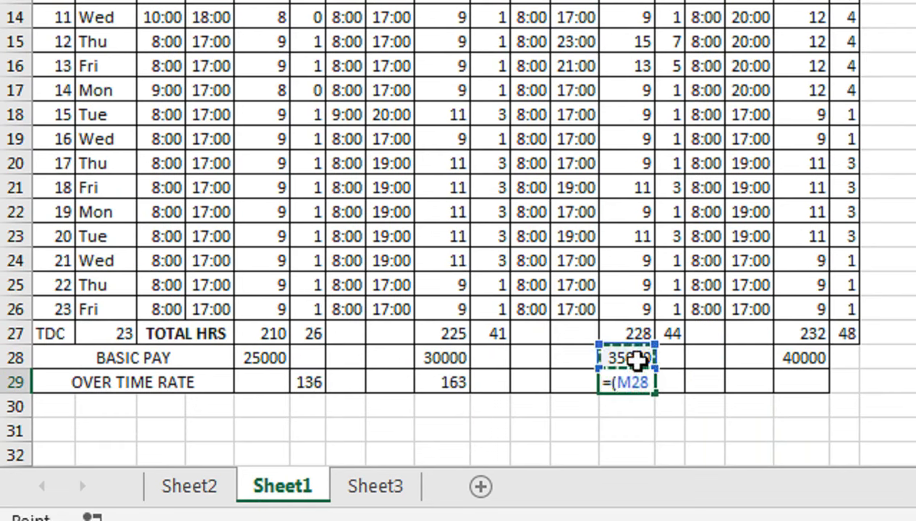
{"action": "type", "text": "/"}
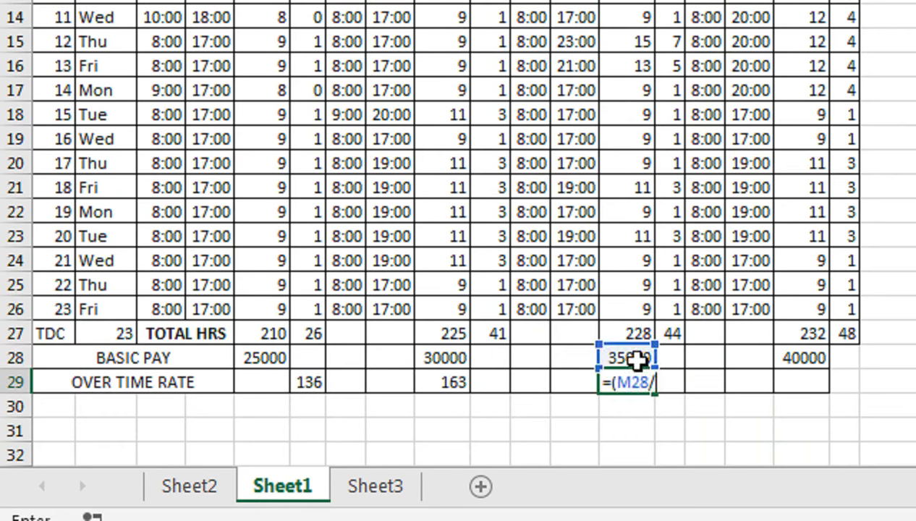
{"action": "left_click", "coordinate": [98, 329]}
{"action": "type", "text": ")/8"}
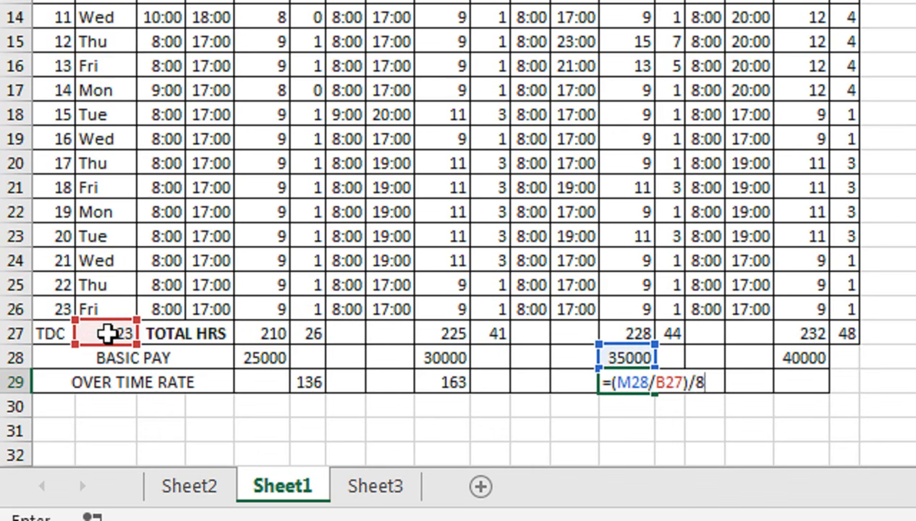
{"action": "key", "text": "Return"}
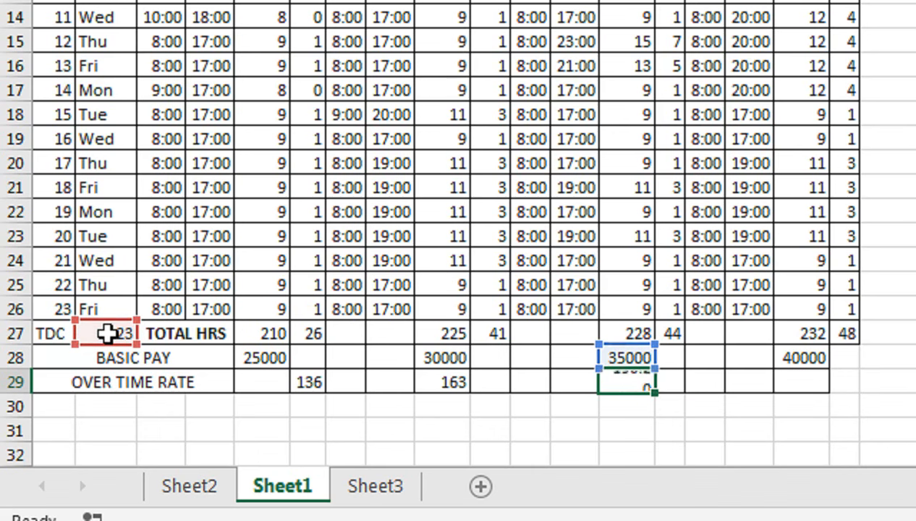
Complete the borders of R28:R29 and calculate the fourth employee's overtime rate in Q29 with =(Q28/B27)/8
{"action": "scroll", "coordinate": [705, 306], "scroll_direction": "right", "scroll_amount": 3}
{"action": "left_click_drag", "start_coordinate": [739, 359], "coordinate": [743, 383]}
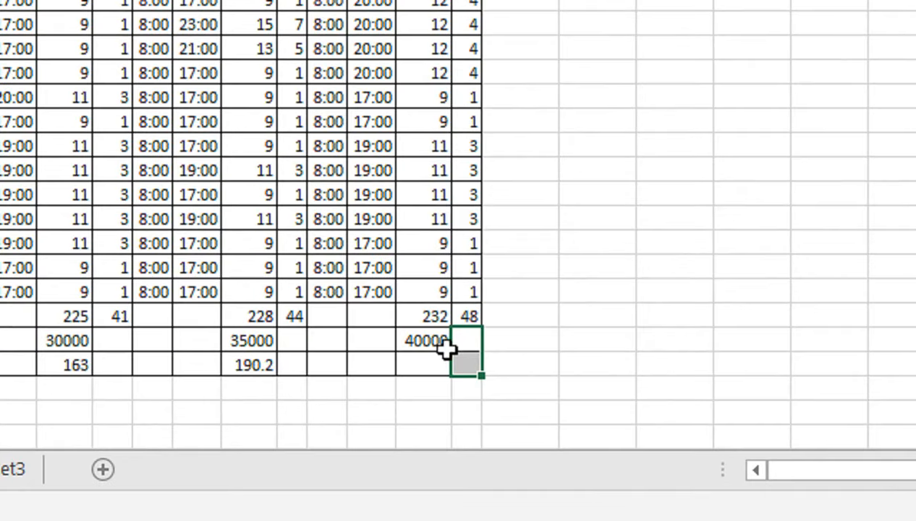
{"action": "left_click", "coordinate": [403, 439]}
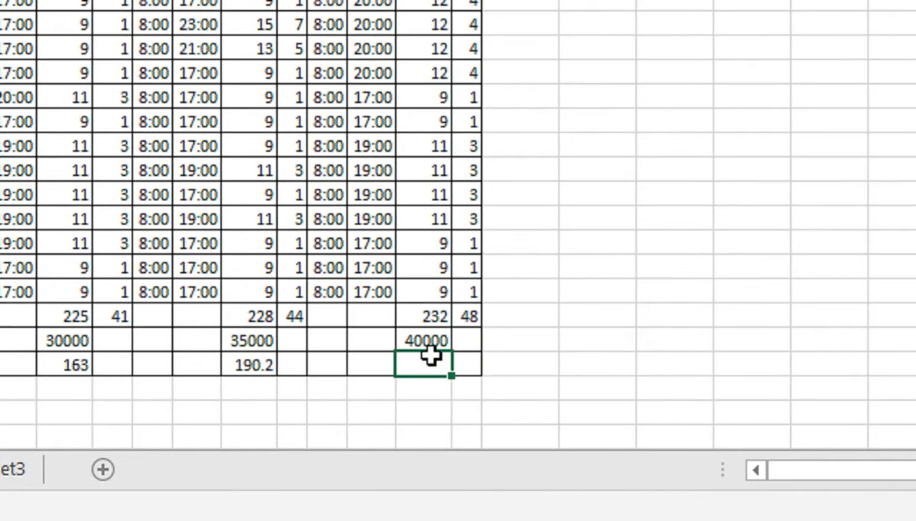
{"action": "type", "text": "=("}
{"action": "left_click", "coordinate": [414, 334]}
{"action": "type", "text": "/"}
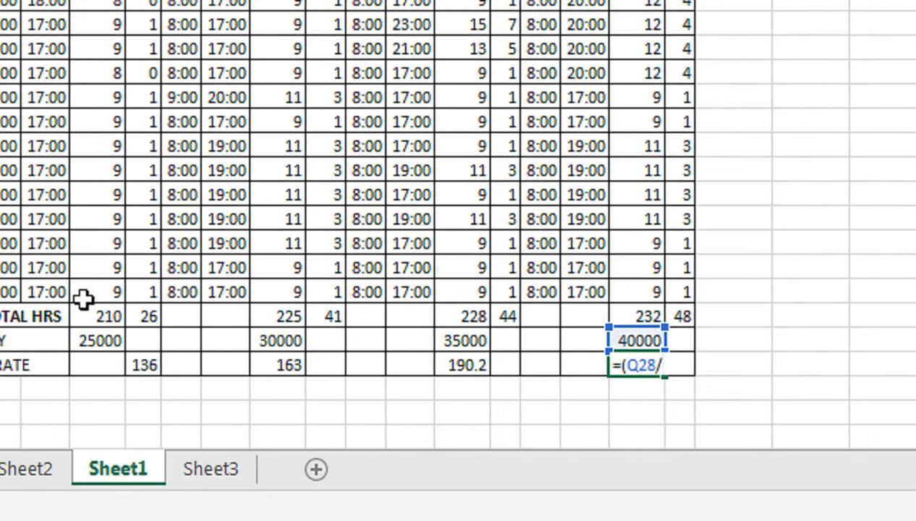
{"action": "left_click", "coordinate": [122, 314]}
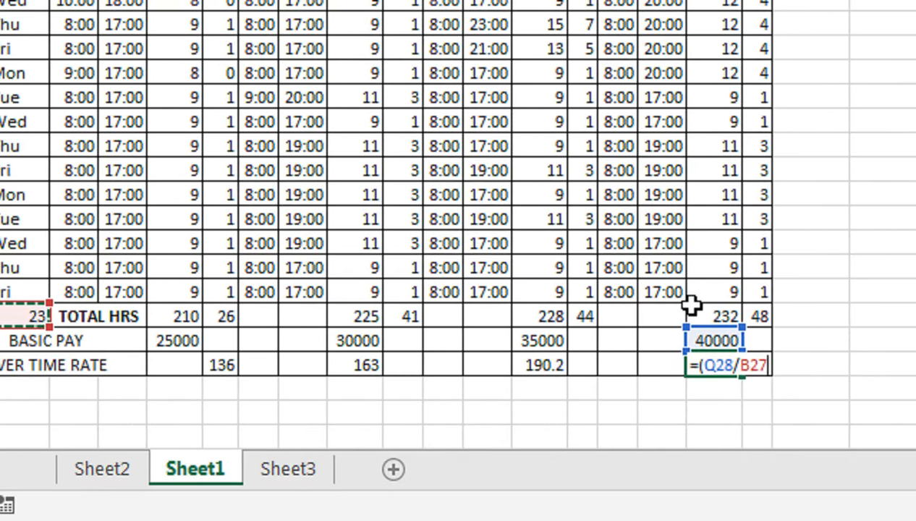
{"action": "type", "text": ")/8"}
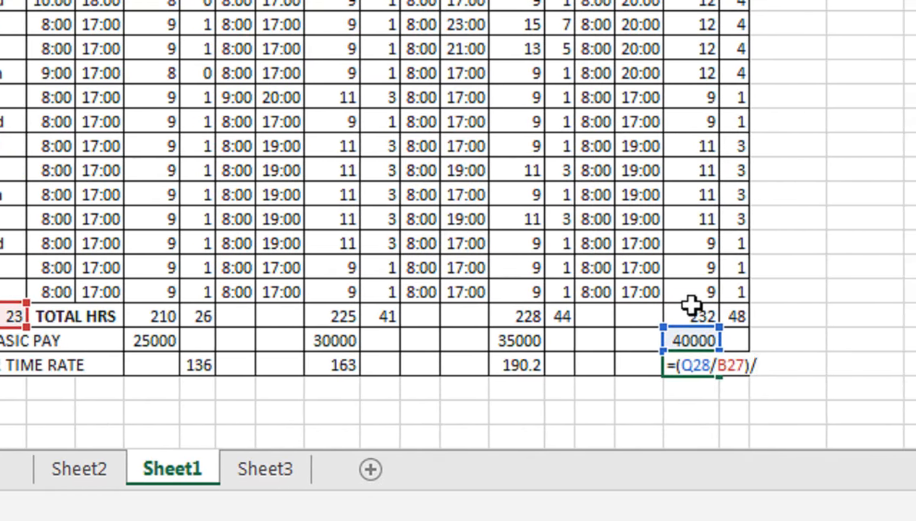
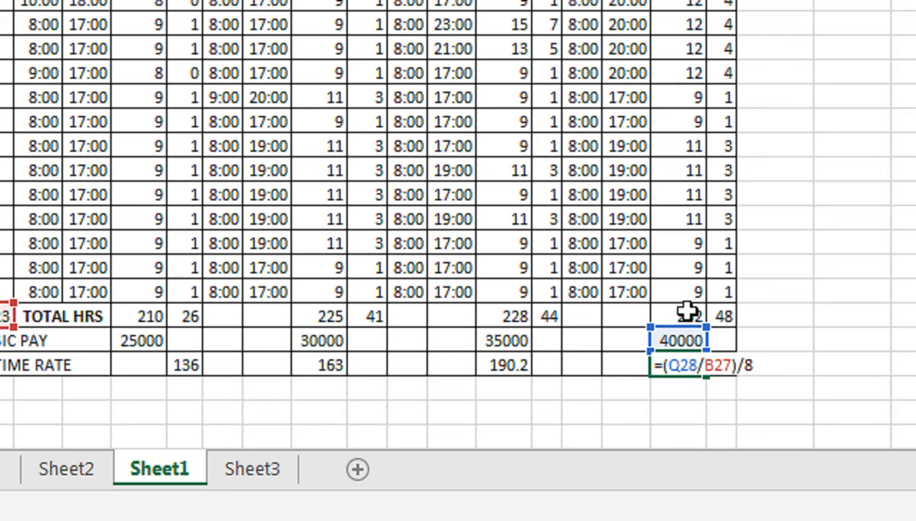
{"action": "type", "text": "8"}
{"action": "key", "text": "Return"}
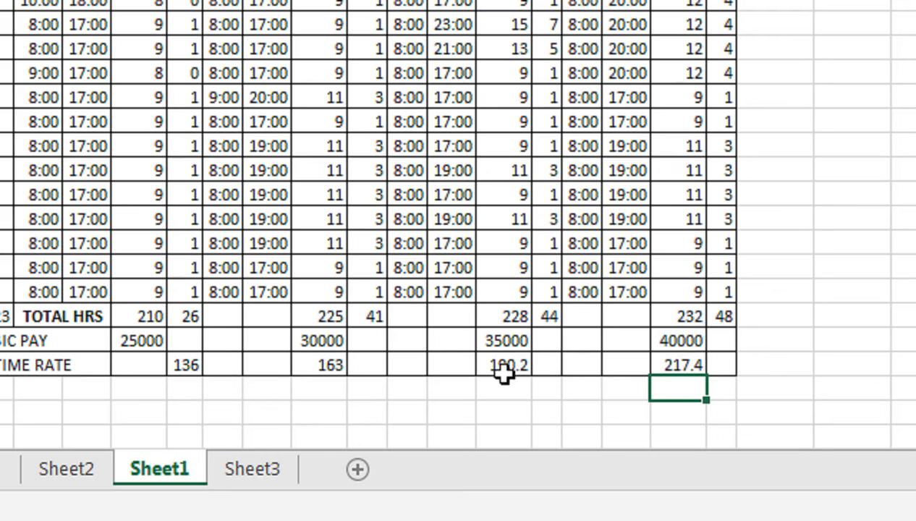
Merge and center A30:D30 below the overtime rate row and enter the label NET AMOUNT
{"action": "scroll", "coordinate": [301, 381], "scroll_direction": "left", "scroll_amount": 3}
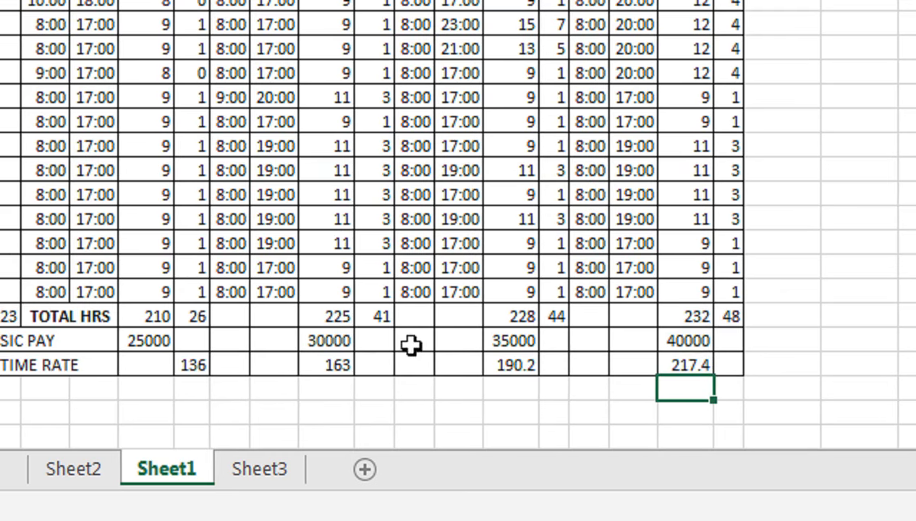
{"action": "left_click_drag", "start_coordinate": [50, 388], "coordinate": [216, 386]}
{"action": "left_click", "coordinate": [706, 63]}
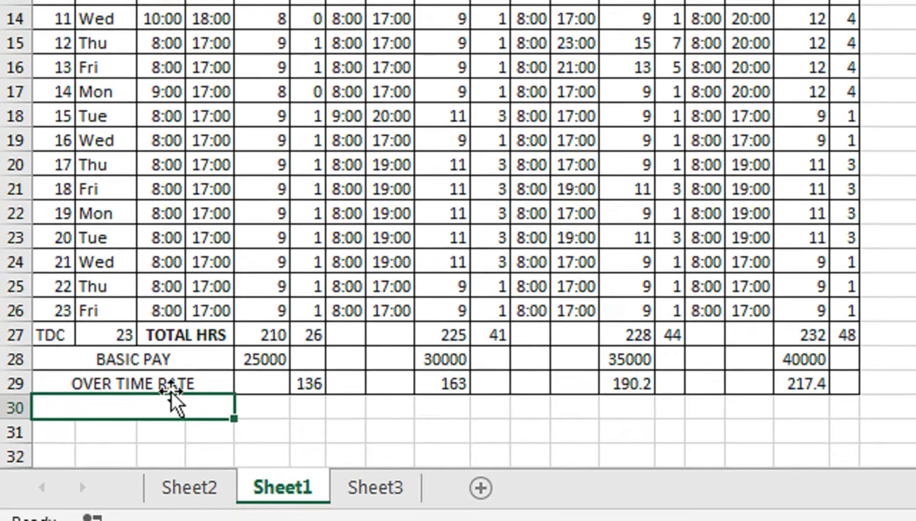
{"action": "type", "text": "P"}
{"action": "key", "text": "BackSpace"}
{"action": "type", "text": "NET AMOUNT"}
{"action": "key", "text": "Tab"}
Apply cell borders to the range A29:R30 so the grid covers the overtime rate and net amount rows
{"action": "key", "text": "Left"}
{"action": "key", "text": "Up"}
{"action": "key", "text": "shift+Right"}
{"action": "key", "text": "shift+Right"}
{"action": "key", "text": "shift+Right"}
{"action": "key", "text": "shift+Right"}
{"action": "key", "text": "shift+Right"}
{"action": "key", "text": "shift+Right"}
{"action": "key", "text": "shift+Right"}
{"action": "key", "text": "shift+Right"}
{"action": "key", "text": "shift+Right"}
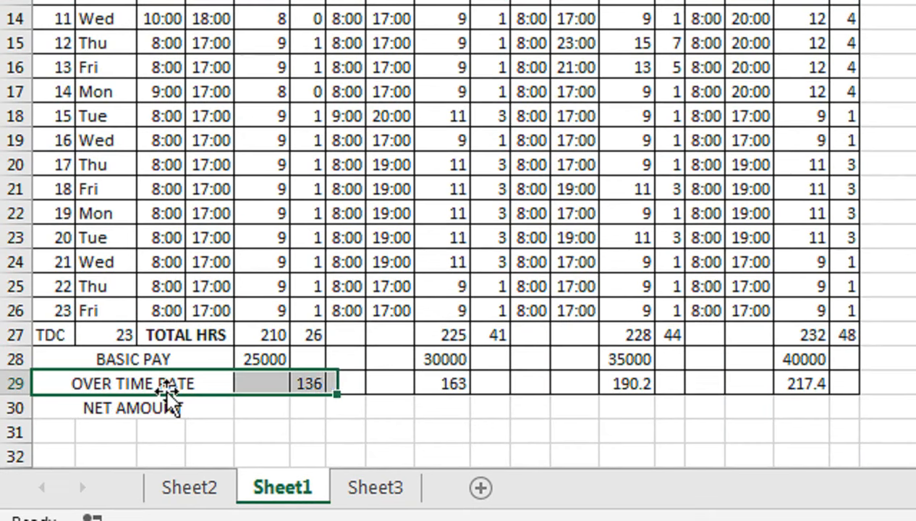
{"action": "key", "text": "shift+Right"}
{"action": "key", "text": "shift+Right"}
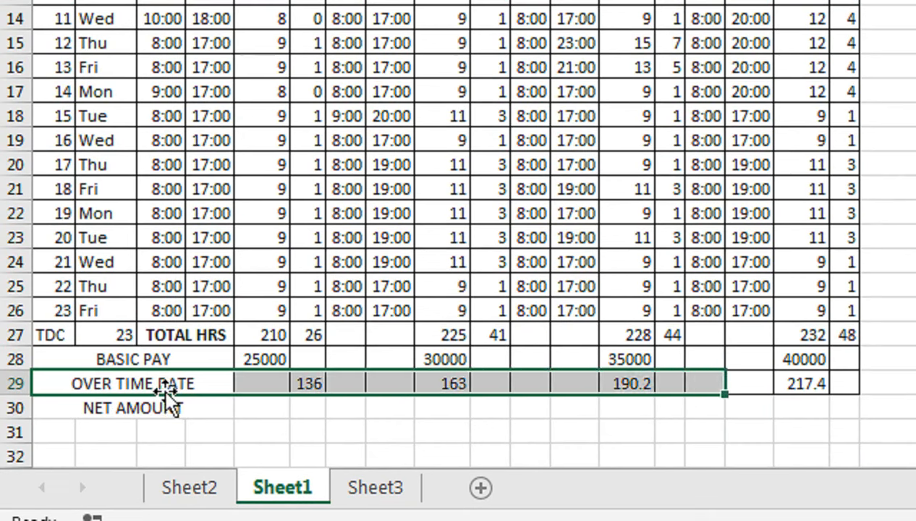
{"action": "key", "text": "shift+Right"}
{"action": "key", "text": "shift+Right"}
{"action": "key", "text": "shift+Right"}
{"action": "key", "text": "shift+Down"}
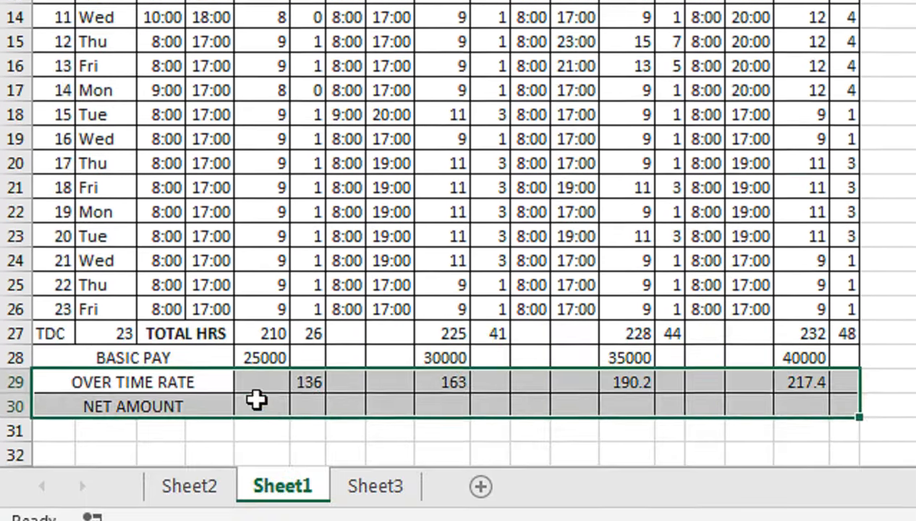
Merge and center E30:F30, I30:J30, M30:N30 and Q30:R30 as the four employees' net amount cells
{"action": "left_click", "coordinate": [257, 399]}
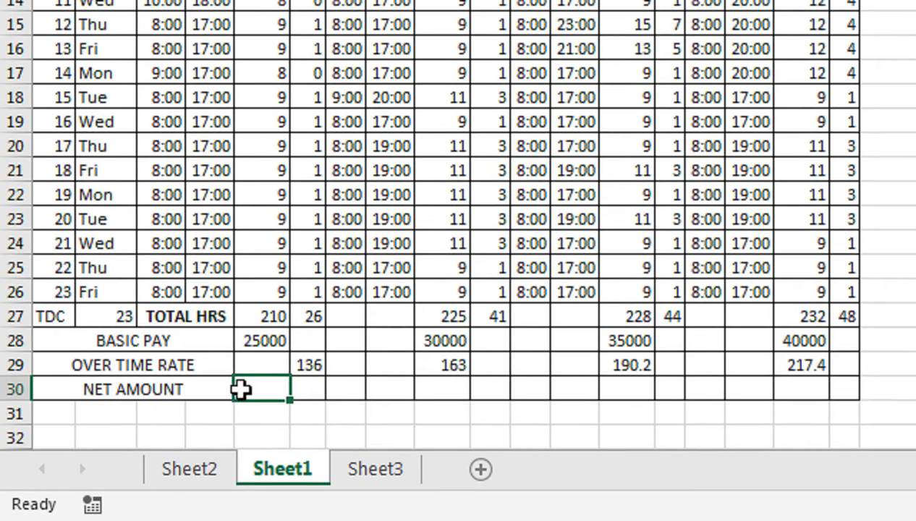
{"action": "left_click", "coordinate": [304, 396], "text": "shift"}
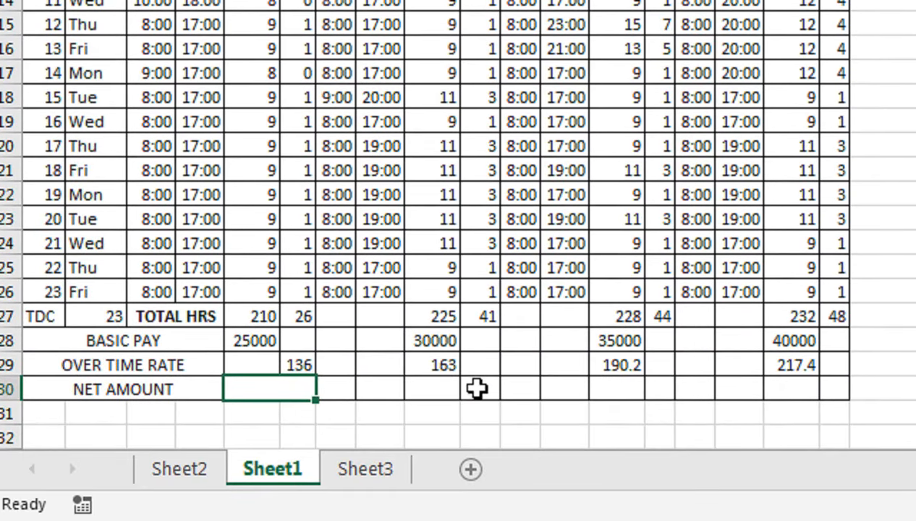
{"action": "left_click_drag", "start_coordinate": [433, 389], "coordinate": [472, 388]}
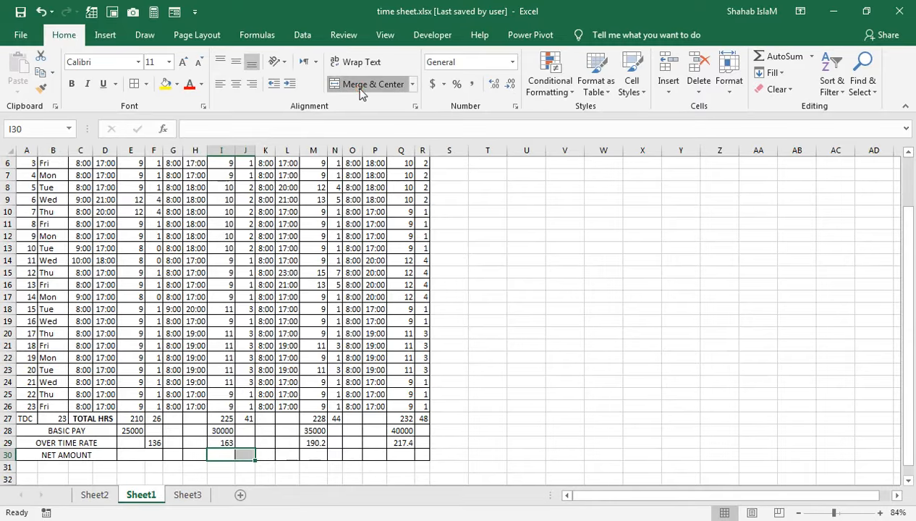
{"action": "left_click", "coordinate": [360, 90]}
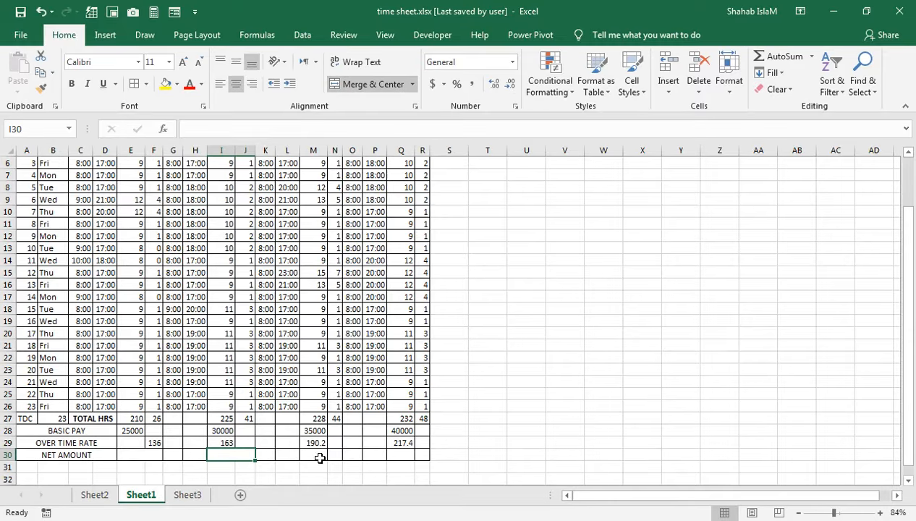
{"action": "left_click_drag", "start_coordinate": [316, 450], "coordinate": [334, 454]}
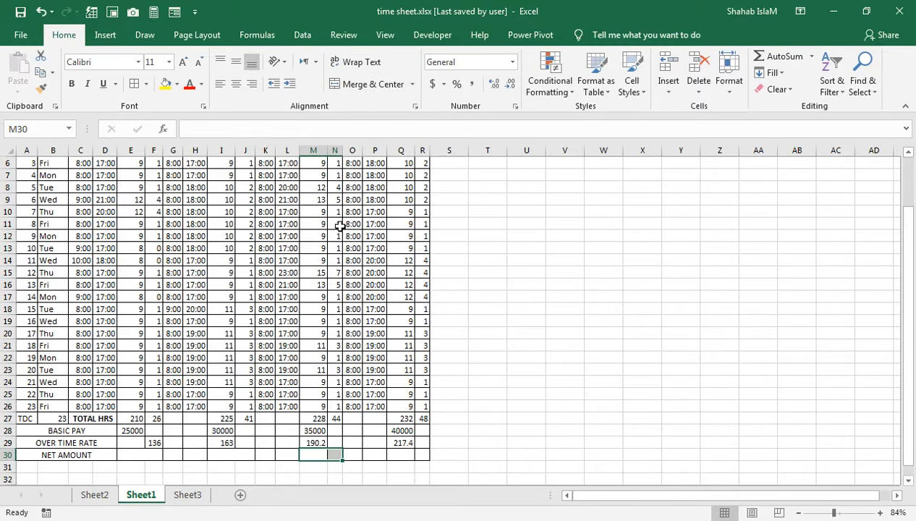
{"action": "left_click", "coordinate": [359, 88]}
{"action": "left_click_drag", "start_coordinate": [394, 459], "coordinate": [420, 454]}
{"action": "left_click", "coordinate": [373, 85]}
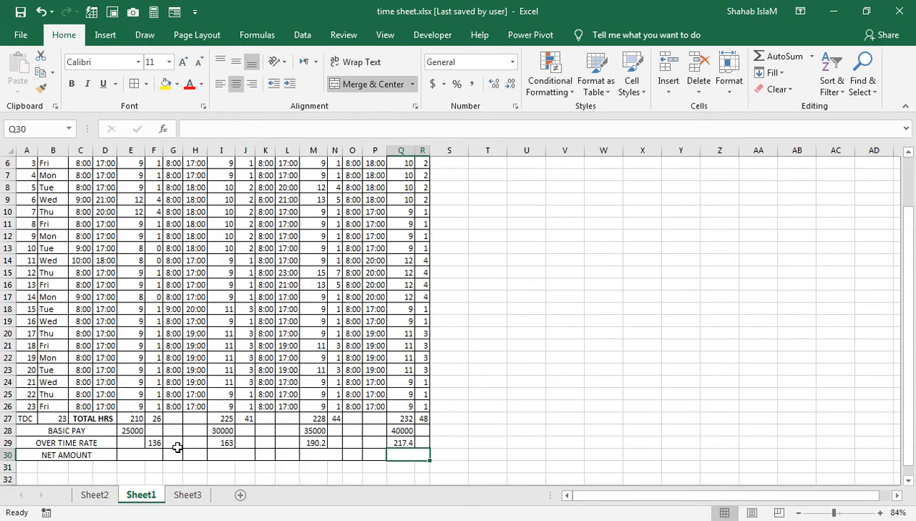
Enter =(F29*F27) in E30 to multiply the first employee's overtime rate by the overtime hours
{"action": "left_click", "coordinate": [144, 450]}
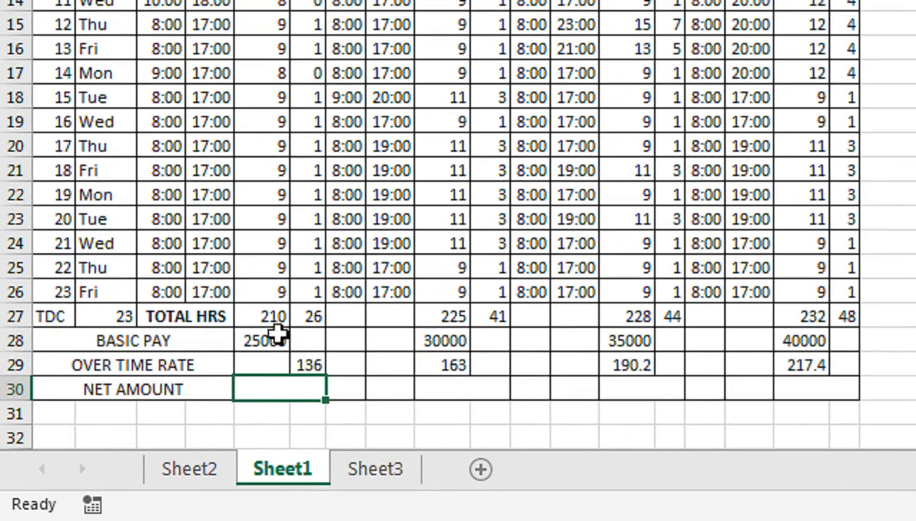
{"action": "type", "text": "=("}
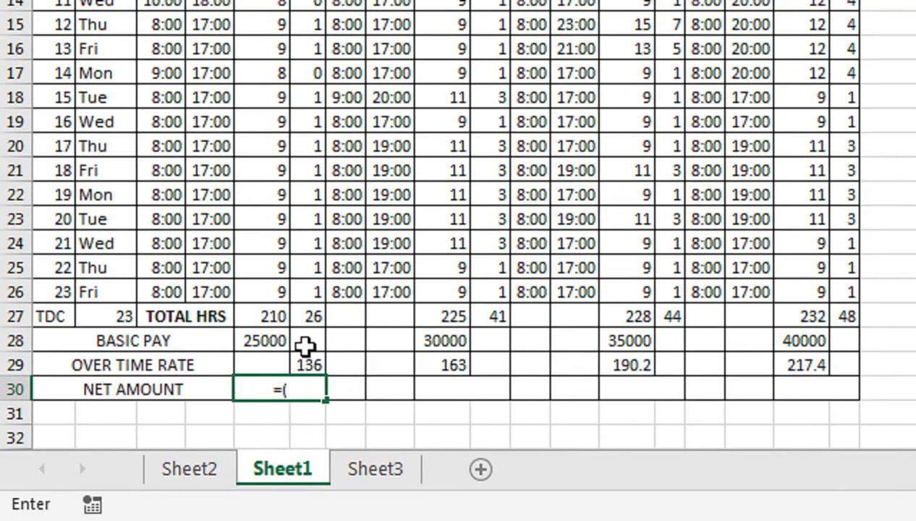
{"action": "left_click", "coordinate": [304, 366]}
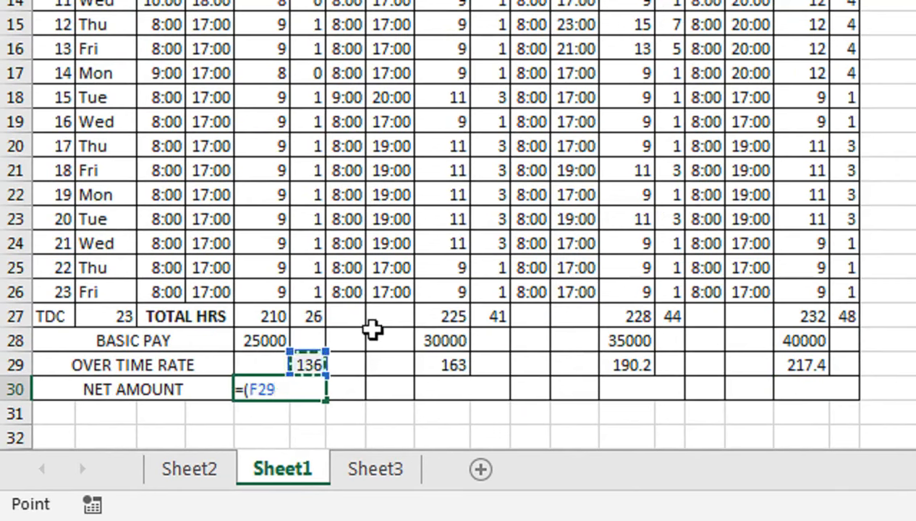
{"action": "type", "text": "*"}
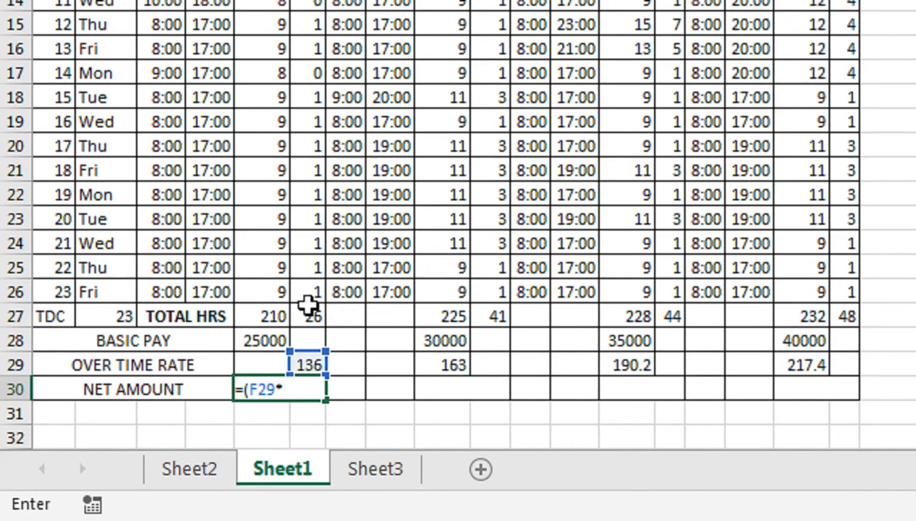
{"action": "left_click", "coordinate": [306, 311]}
{"action": "type", "text": ")"}
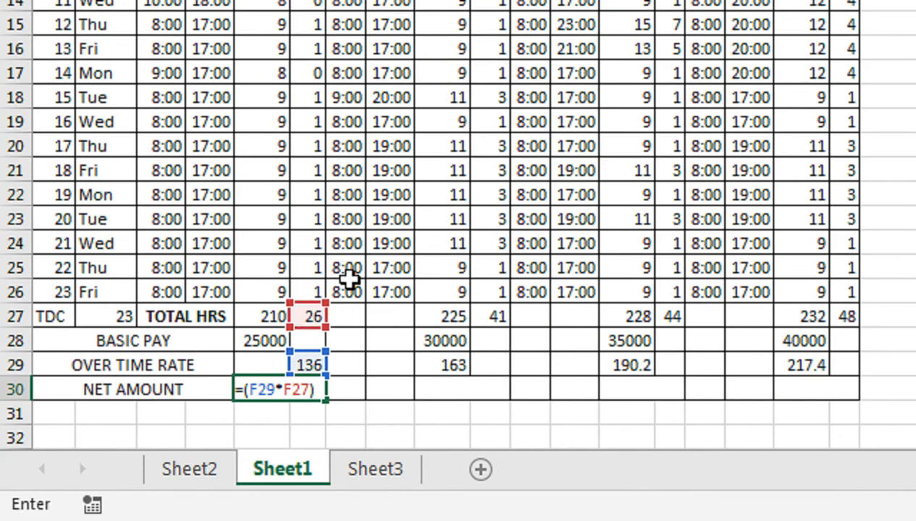
{"action": "key", "text": "Return"}
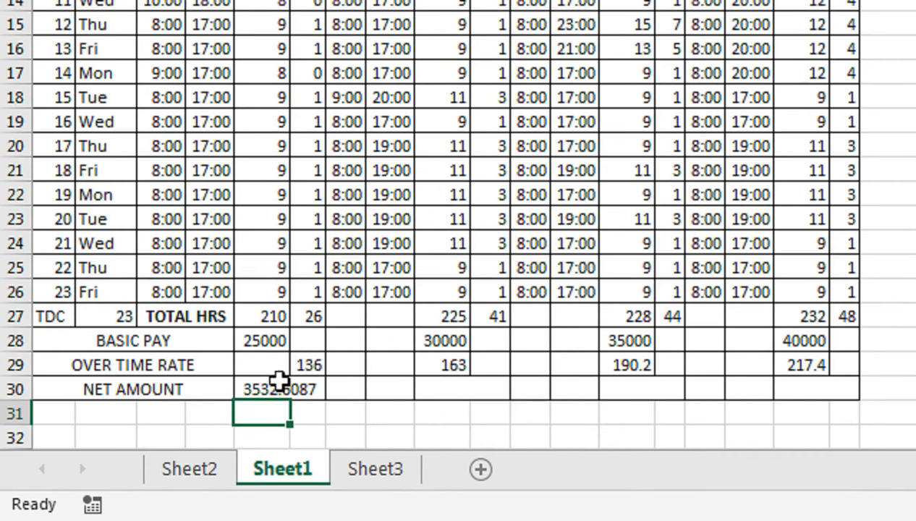
Add the basic pay to the first employee's net amount formula in E30, making it =(F29*F27)+E28
{"action": "left_click", "coordinate": [275, 387]}
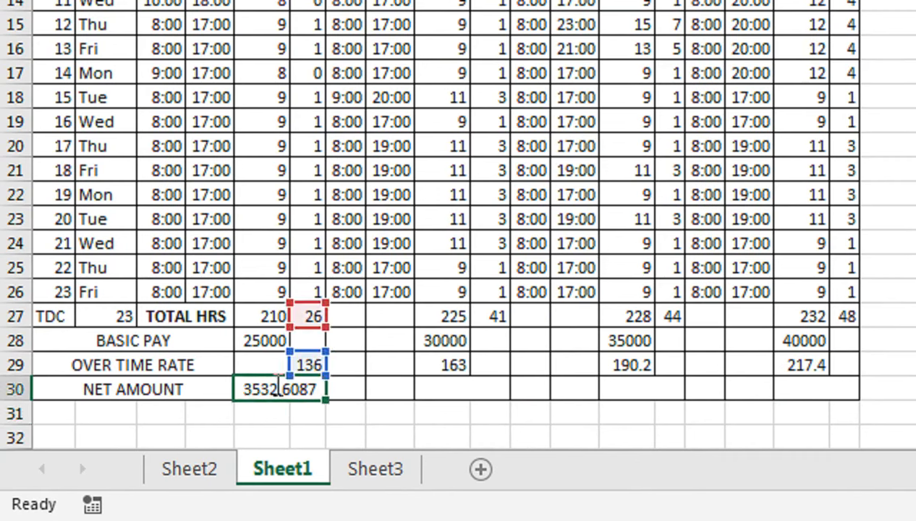
{"action": "double_click", "coordinate": [275, 387]}
{"action": "type", "text": "+"}
{"action": "left_click", "coordinate": [271, 360]}
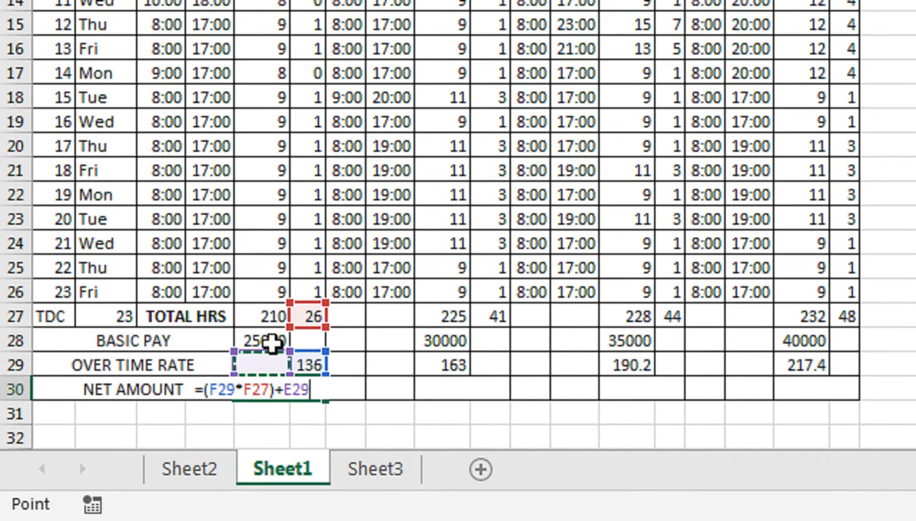
{"action": "left_click", "coordinate": [271, 344]}
{"action": "key", "text": "Return"}
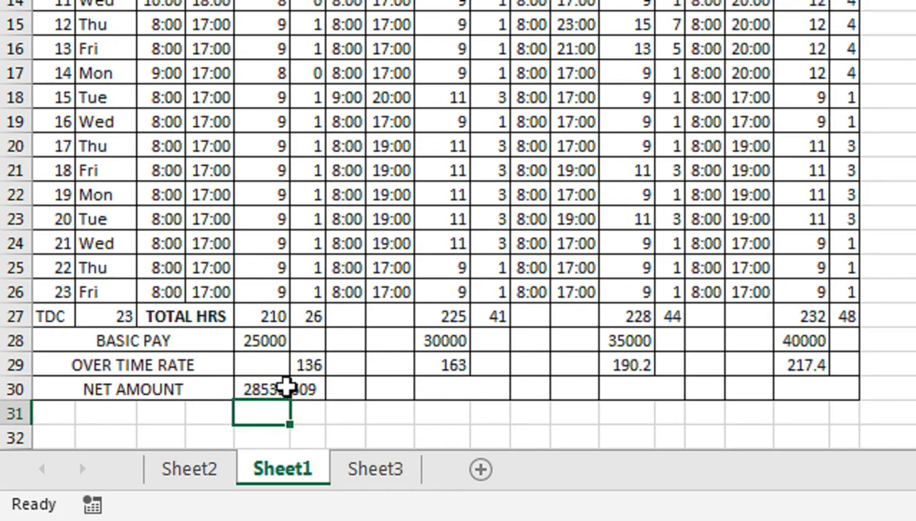
Enter =(I29*J27)+I28 in I30 as the second employee's net amount formula
{"action": "left_click", "coordinate": [288, 382]}
{"action": "left_click", "coordinate": [449, 381]}
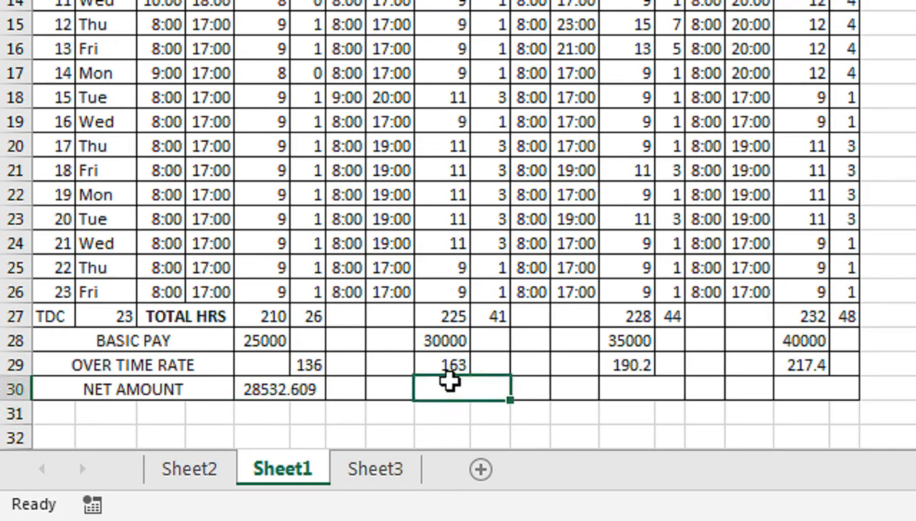
{"action": "type", "text": "="}
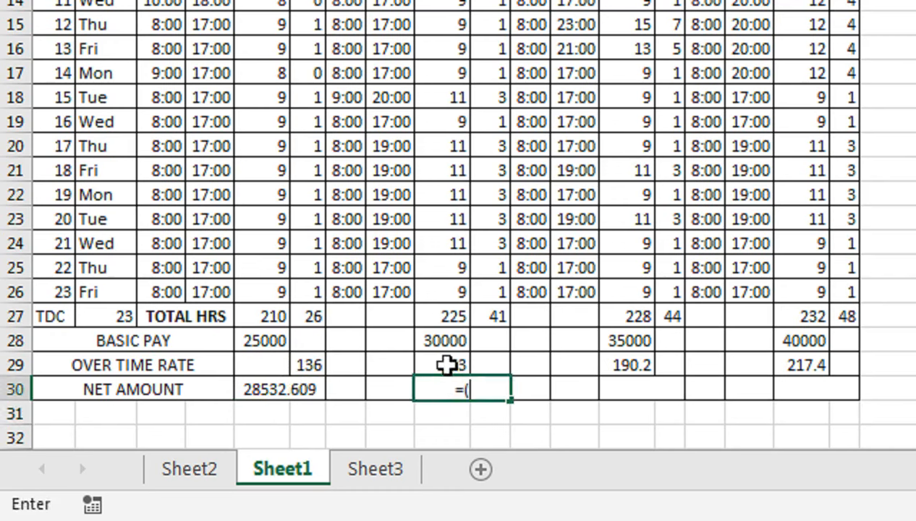
{"action": "type", "text": "("}
{"action": "left_click", "coordinate": [446, 365]}
{"action": "type", "text": "*"}
{"action": "left_click", "coordinate": [492, 300]}
{"action": "left_click", "coordinate": [496, 321]}
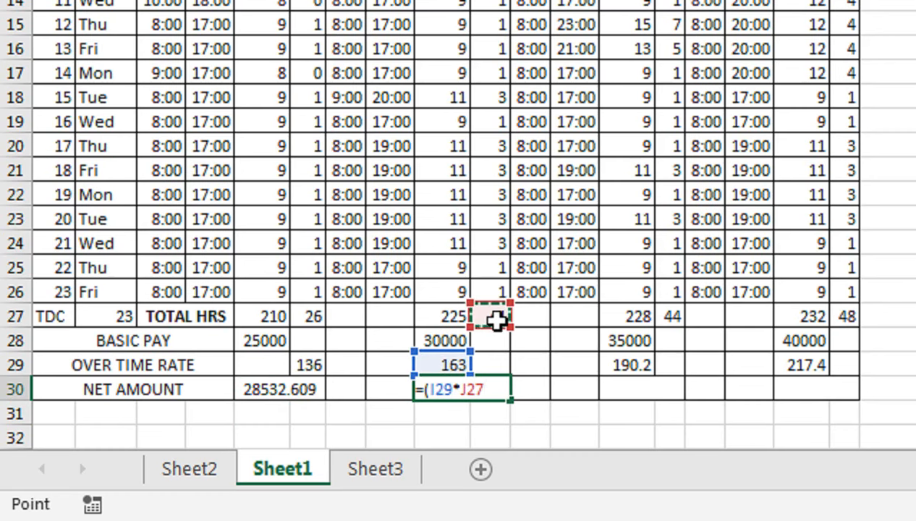
{"action": "type", "text": ")+"}
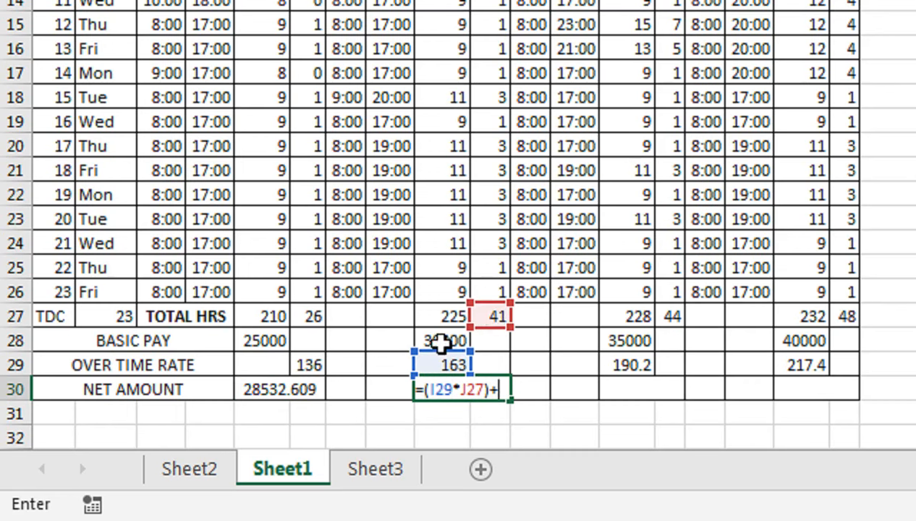
{"action": "left_click", "coordinate": [444, 342]}
{"action": "key", "text": "Return"}
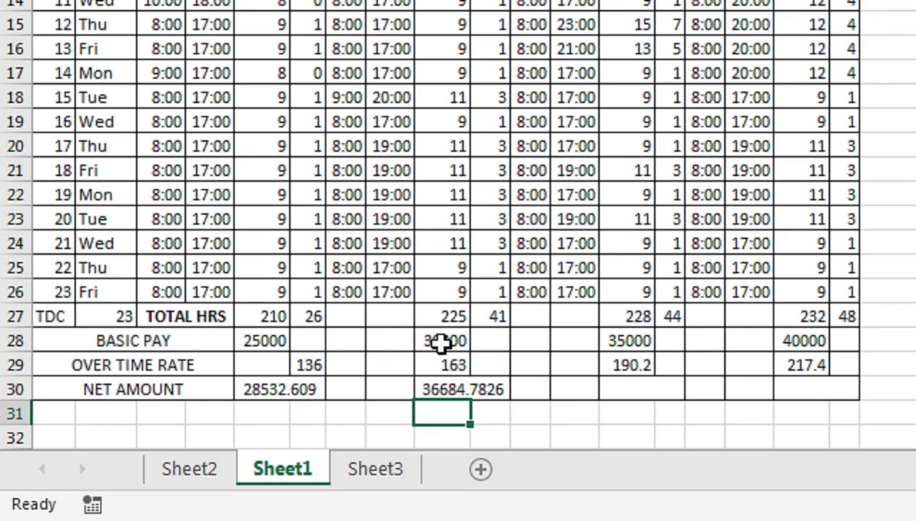
Round the overtime pay in the first employee's net amount in E30, making the formula =ROUND(F29*F27,0)+E28
{"action": "left_click", "coordinate": [468, 392]}
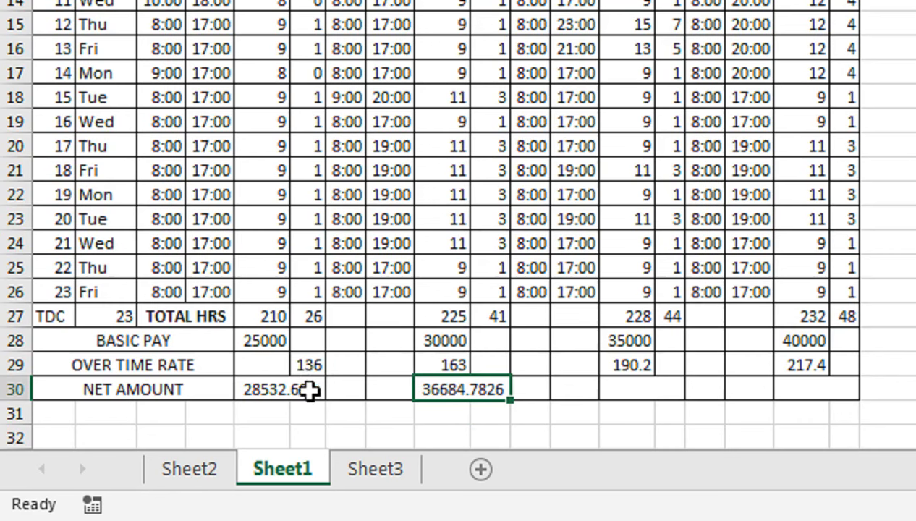
{"action": "double_click", "coordinate": [310, 391]}
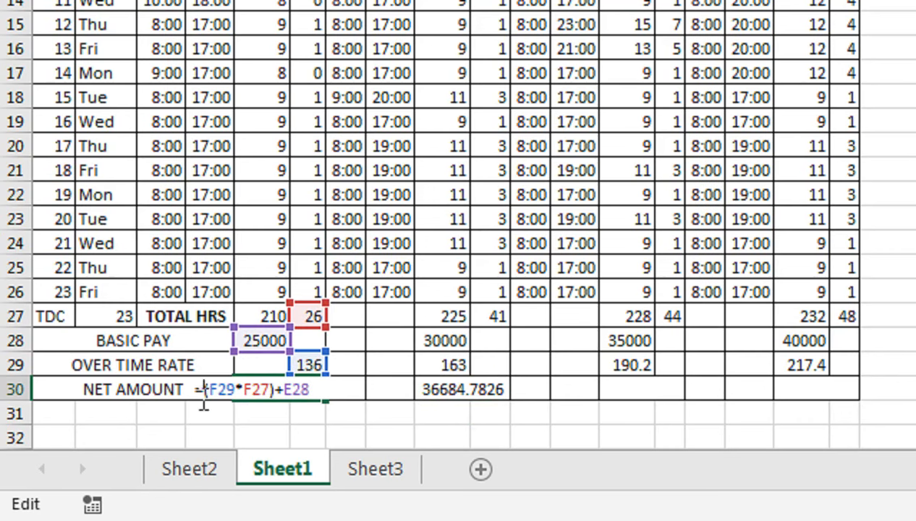
{"action": "type", "text": "ROUND"}
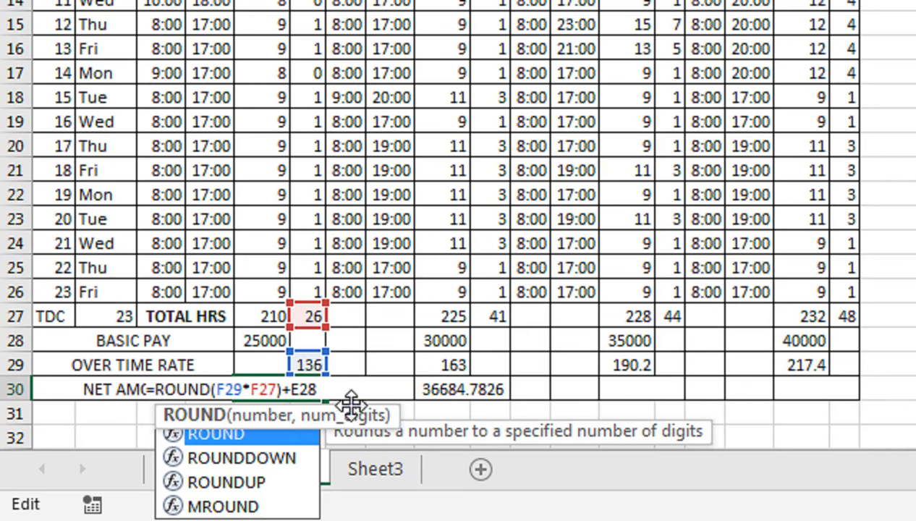
{"action": "left_click", "coordinate": [355, 395]}
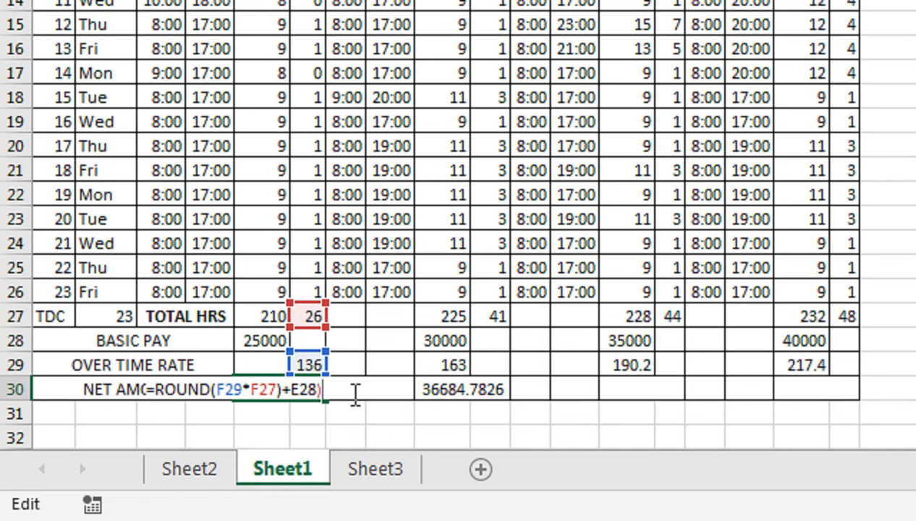
{"action": "key", "text": "Return"}
{"action": "key", "text": "Return"}
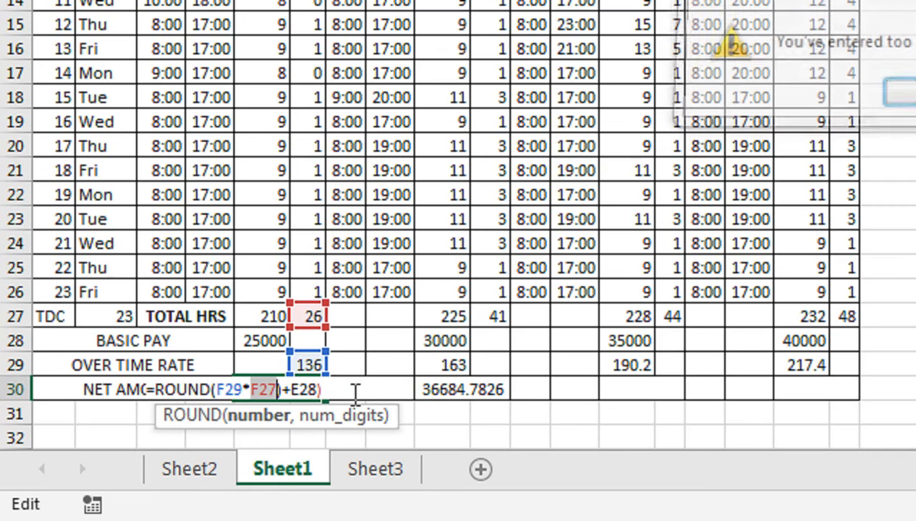
{"action": "left_click", "coordinate": [277, 388]}
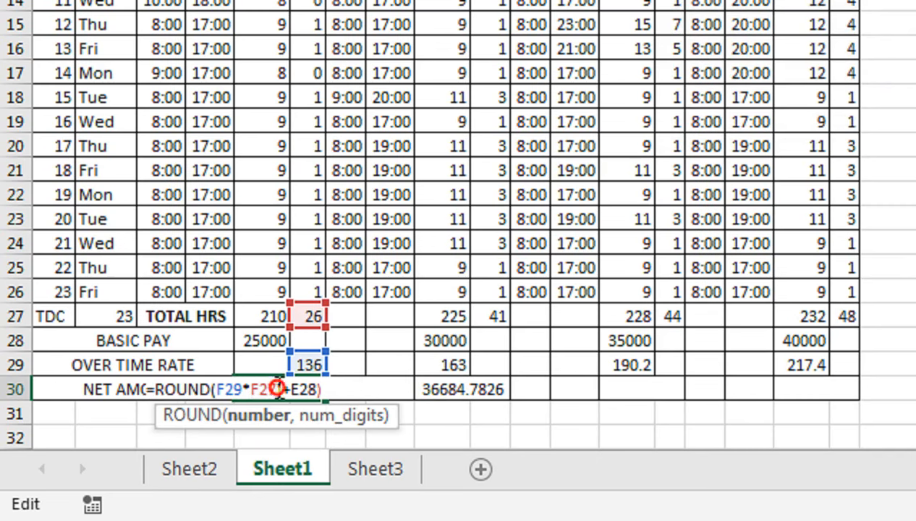
{"action": "type", "text": ",0"}
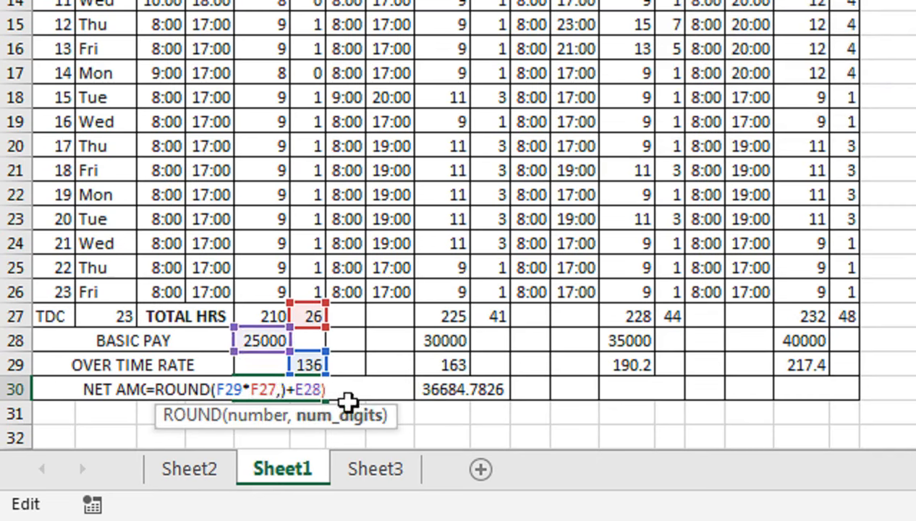
{"action": "key", "text": "Return"}
{"action": "key", "text": "Return"}
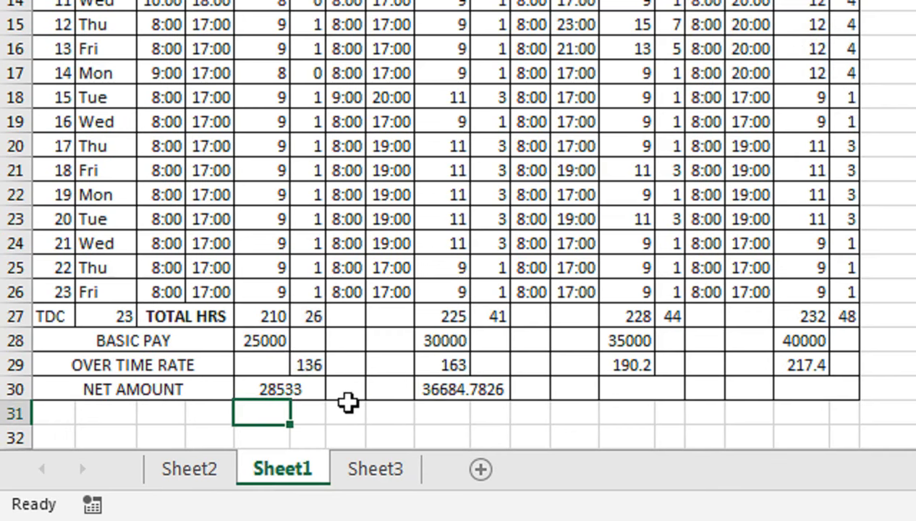
{"action": "key", "text": "Up"}
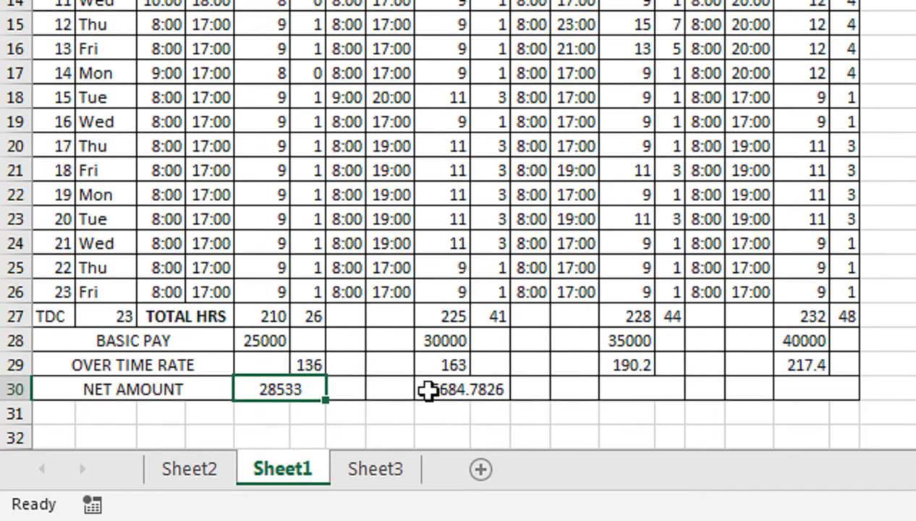
Round the overtime pay in the second employee's net amount in I30, making the formula =ROUND(I29*J27,0)+I28
{"action": "left_click", "coordinate": [428, 391]}
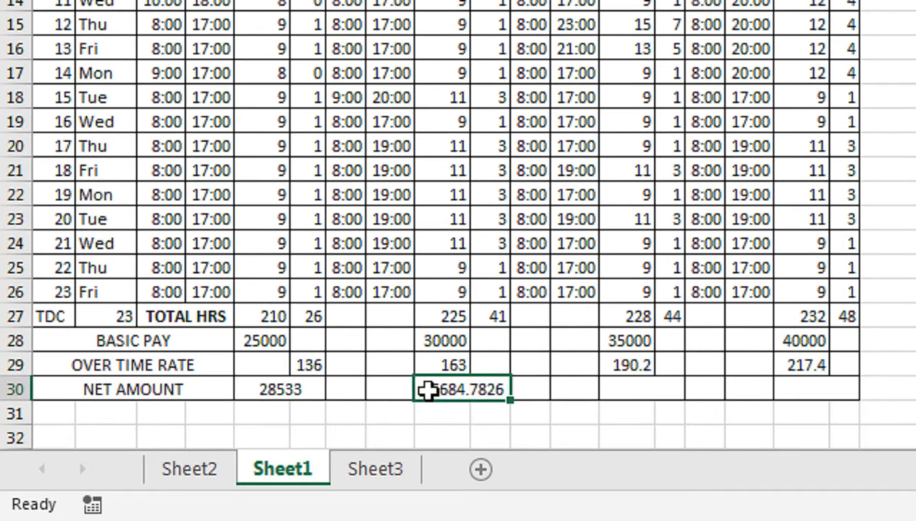
{"action": "double_click", "coordinate": [428, 391]}
{"action": "left_click", "coordinate": [382, 395]}
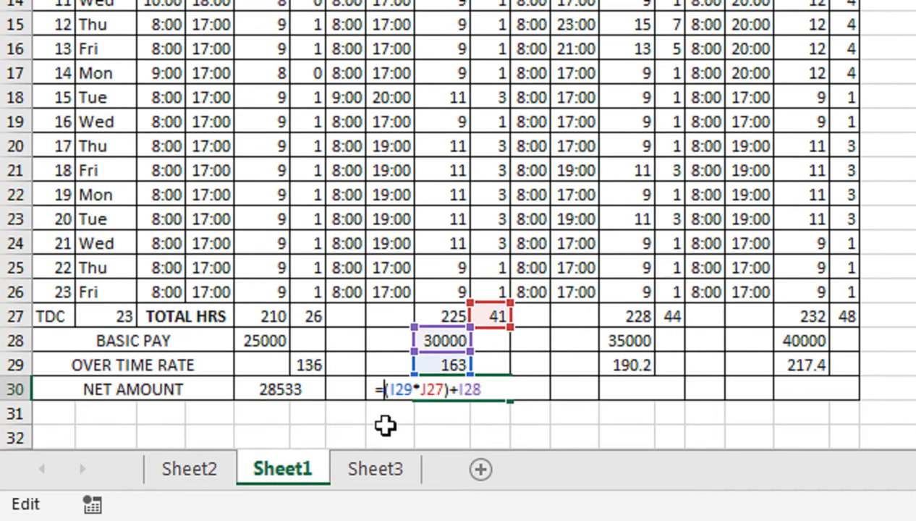
{"action": "type", "text": "ROUN"}
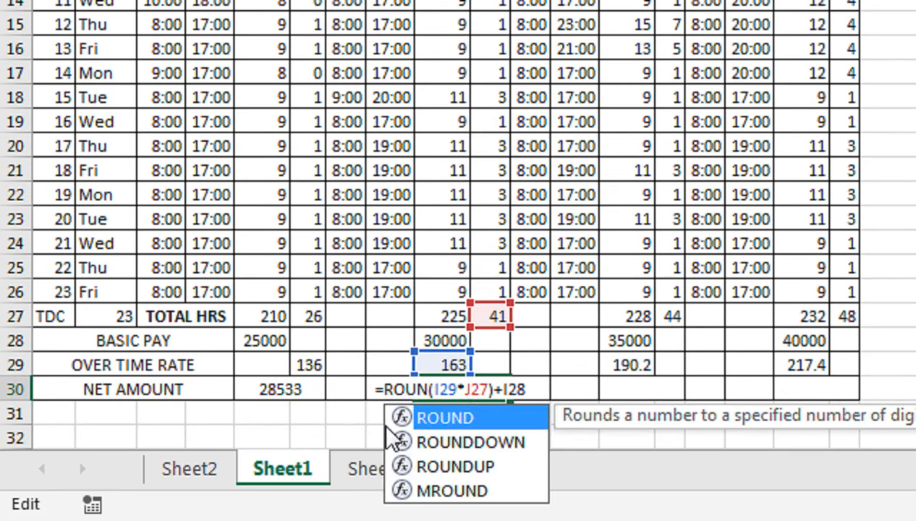
{"action": "type", "text": "D"}
{"action": "left_click", "coordinate": [499, 391]}
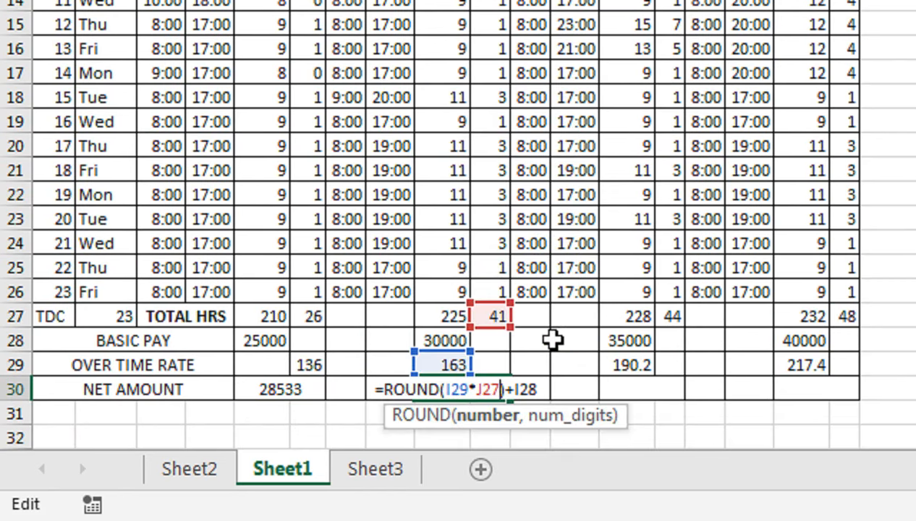
{"action": "type", "text": ",0"}
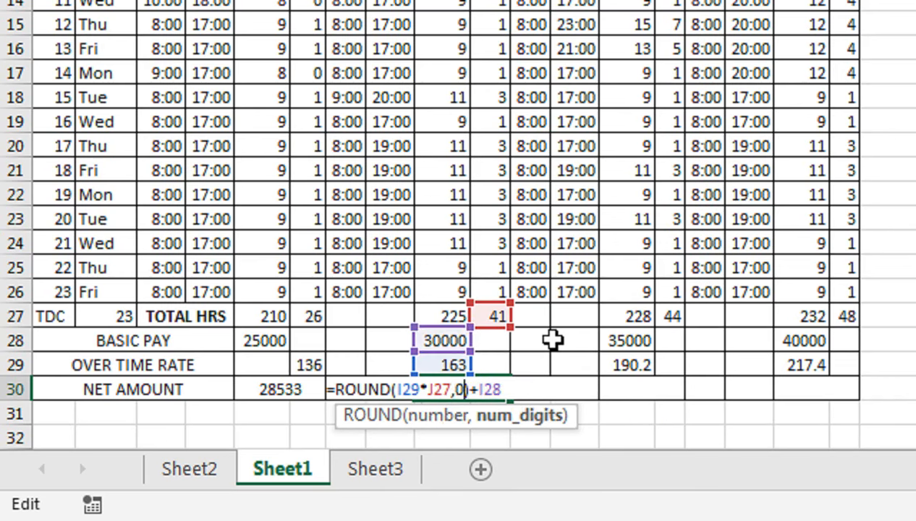
{"action": "key", "text": "Return"}
Build the third employee's net amount formula in M30 as =ROUND(M29*N27,0)+M28
{"action": "left_click", "coordinate": [579, 389]}
{"action": "left_click", "coordinate": [633, 391]}
{"action": "type", "text": "=ROUND("}
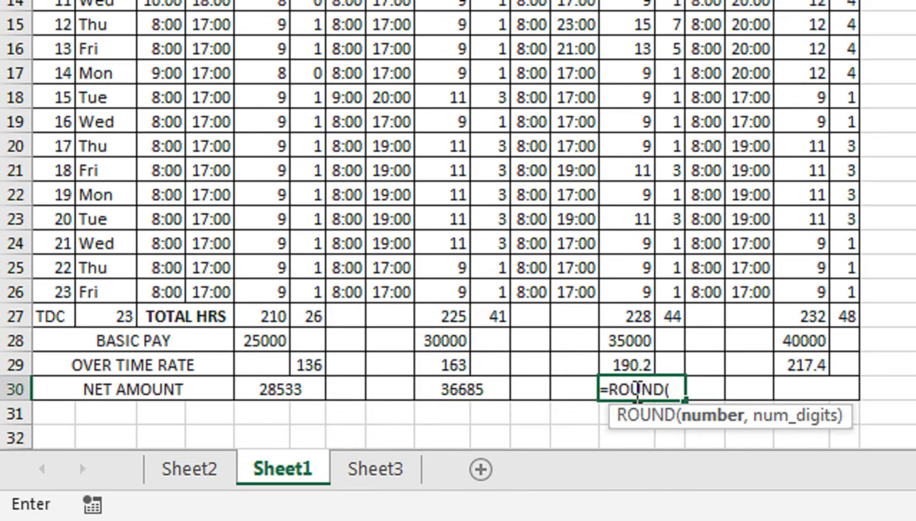
{"action": "key", "text": "Up"}
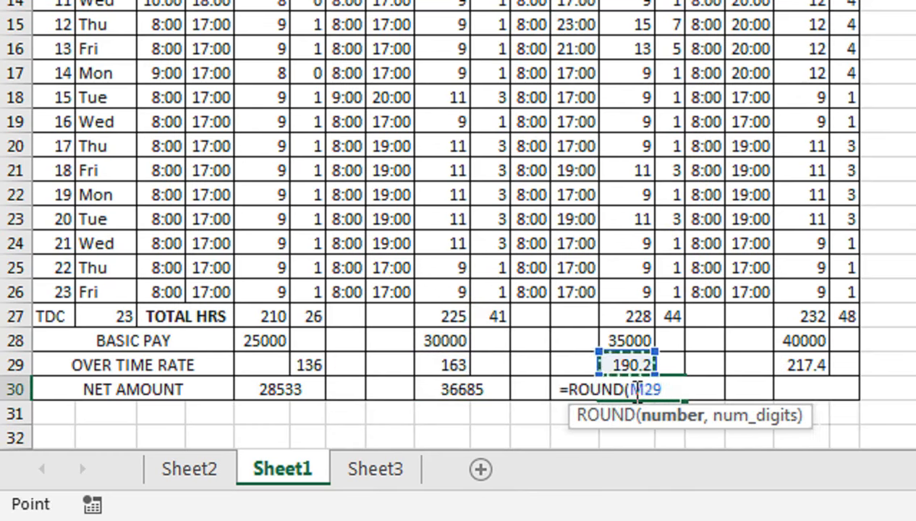
{"action": "key", "text": "Up"}
{"action": "key", "text": "Down"}
{"action": "type", "text": "*"}
{"action": "key", "text": "Up"}
{"action": "key", "text": "Up"}
{"action": "key", "text": "Up"}
{"action": "key", "text": "Up"}
{"action": "key", "text": "Down"}
{"action": "key", "text": "Right"}
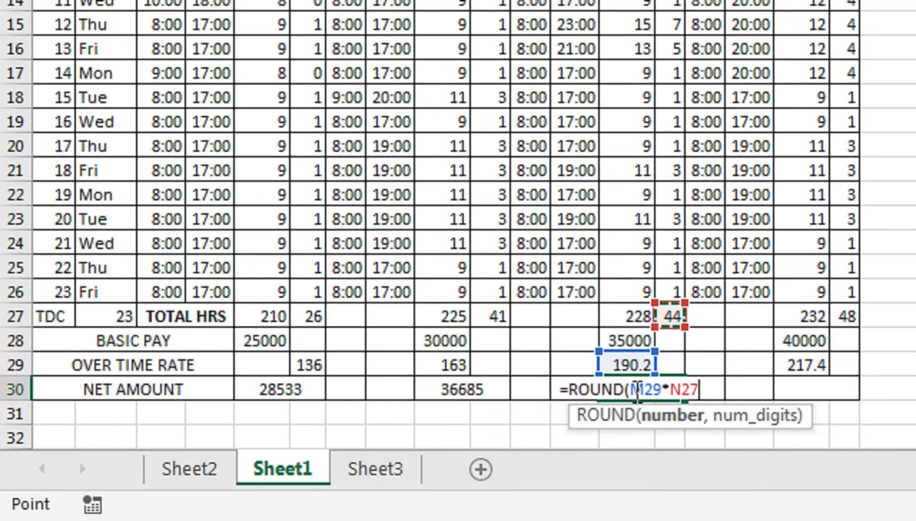
{"action": "type", "text": ",0)+"}
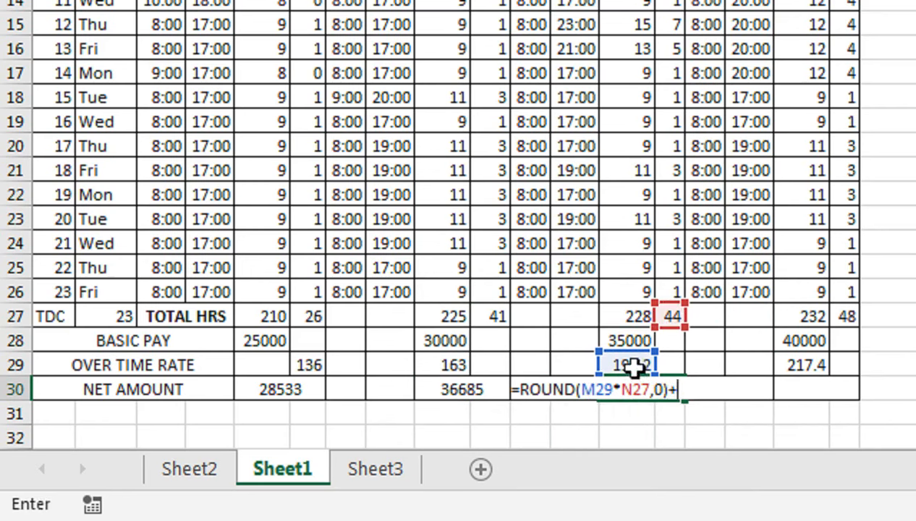
{"action": "left_click", "coordinate": [627, 339]}
Try to add an extra pair of parentheses to the M30 formula, making it =ROUND((M29*N27,0)+M28)
{"action": "type", "text": ")"}
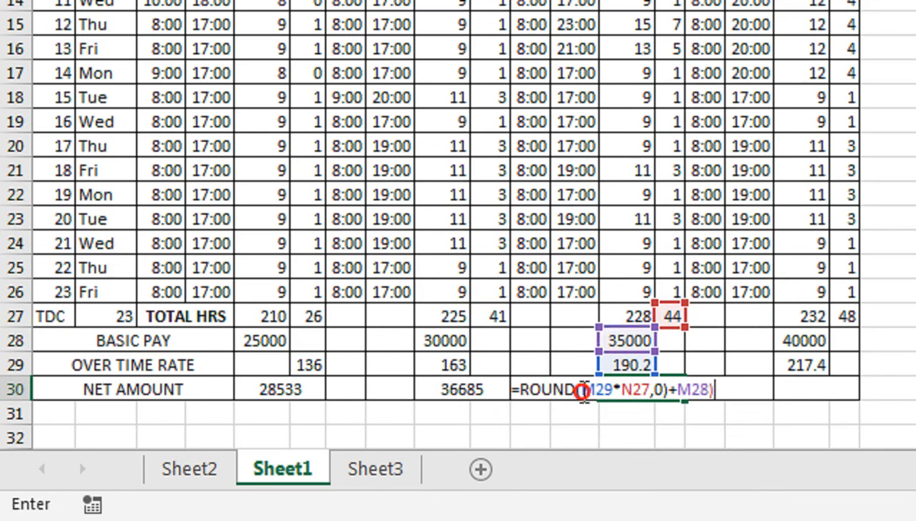
{"action": "left_click", "coordinate": [580, 390]}
{"action": "type", "text": "("}
{"action": "key", "text": "Return"}
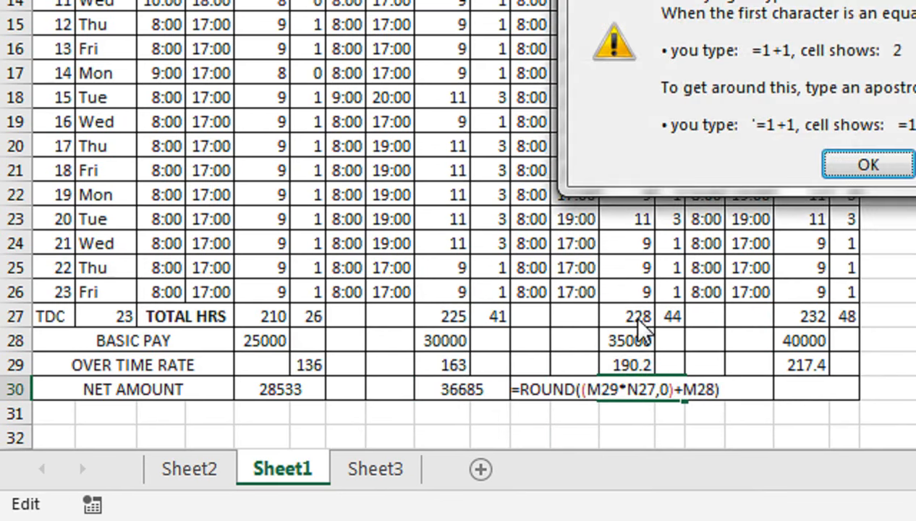
{"action": "key", "text": "Return"}
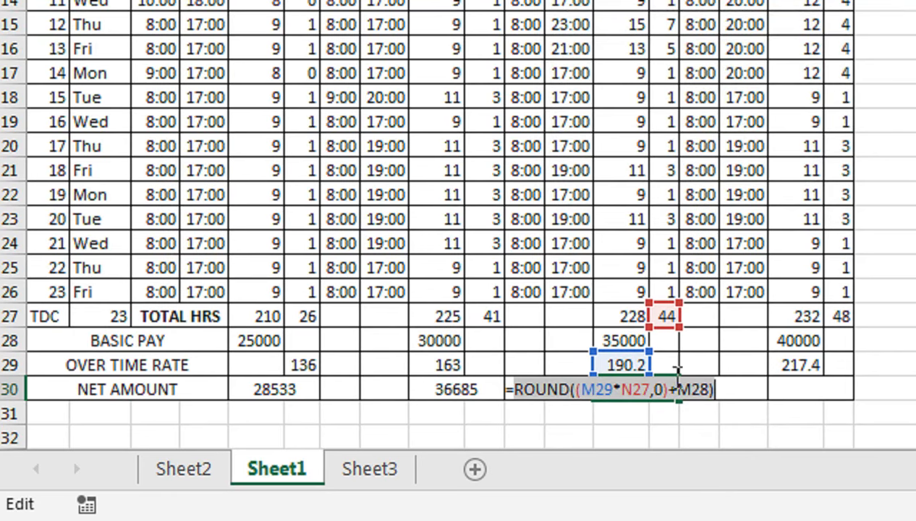
Remove the extra parentheses from the M30 formula and enter it as =ROUND(M29*N27,0)+M28
{"action": "left_click", "coordinate": [716, 388]}
{"action": "key", "text": "BackSpace"}
{"action": "key", "text": "Return"}
{"action": "key", "text": "Return"}
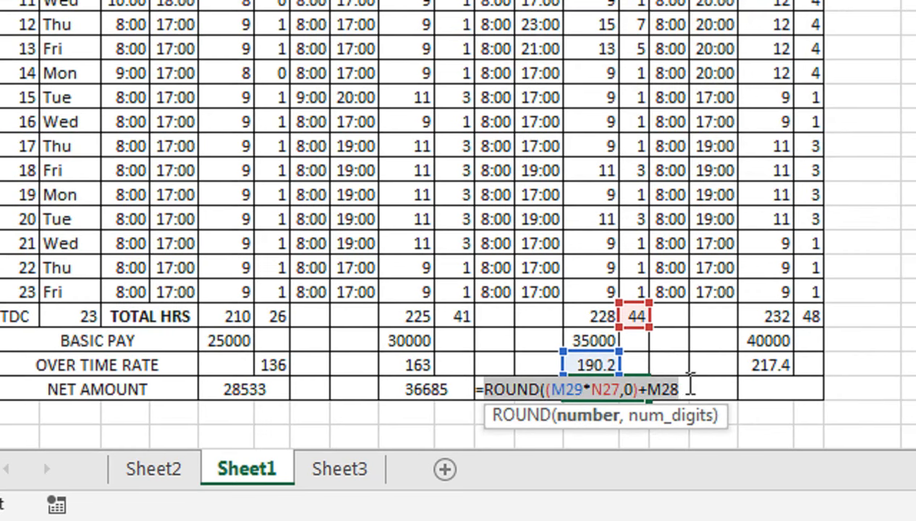
{"action": "left_click", "coordinate": [551, 391]}
{"action": "key", "text": "BackSpace"}
{"action": "key", "text": "Return"}
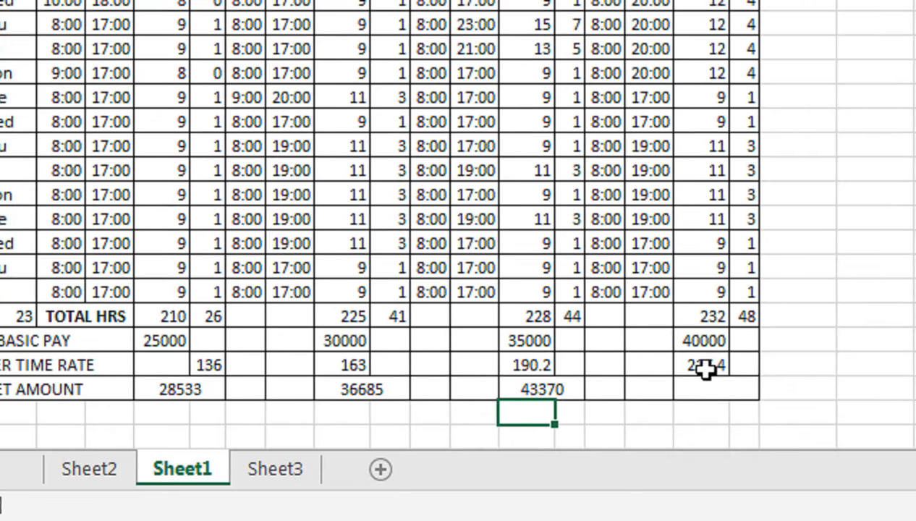
Enter =ROUND(Q29*R27,0)+Q28 in Q30 as the fourth employee's net amount, and check the formula in M30
{"action": "left_click", "coordinate": [704, 388]}
{"action": "type", "text": "="}
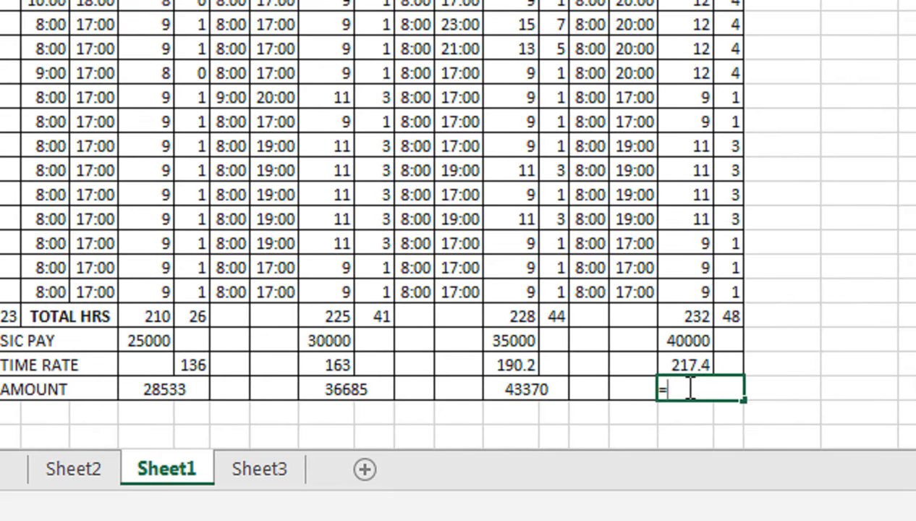
{"action": "type", "text": "ROUND("}
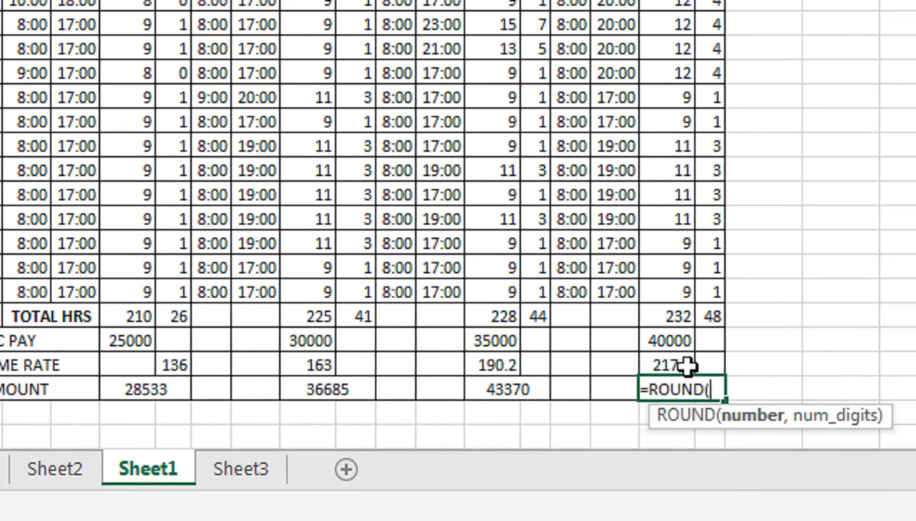
{"action": "left_click", "coordinate": [707, 365]}
{"action": "type", "text": "*"}
{"action": "left_click", "coordinate": [704, 316]}
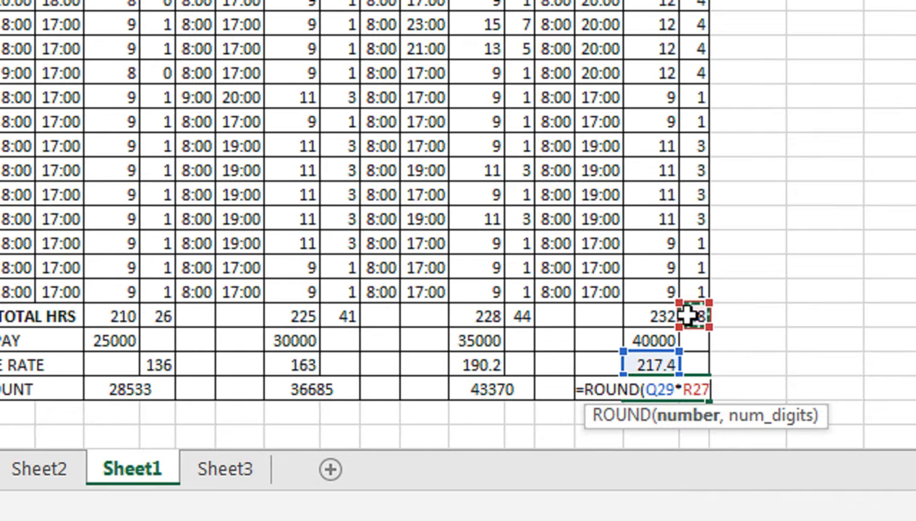
{"action": "type", "text": ",0"}
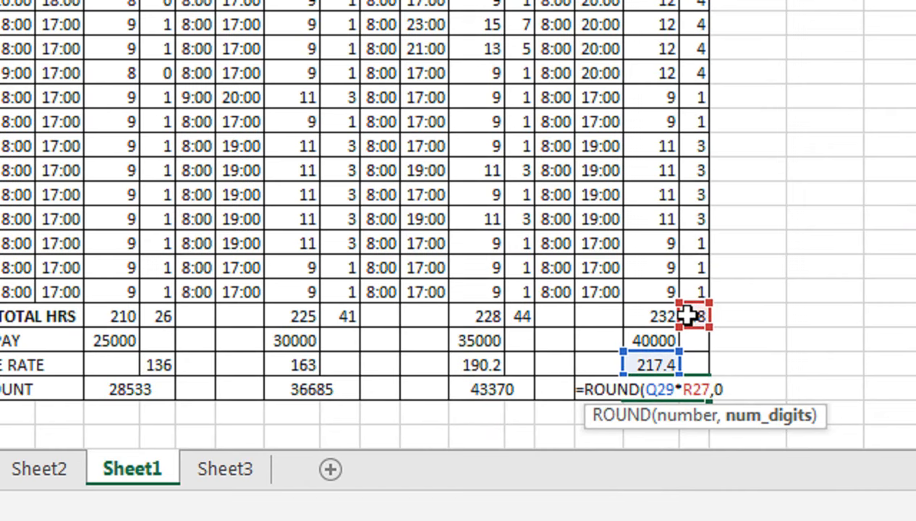
{"action": "type", "text": ")+"}
{"action": "left_click", "coordinate": [655, 338]}
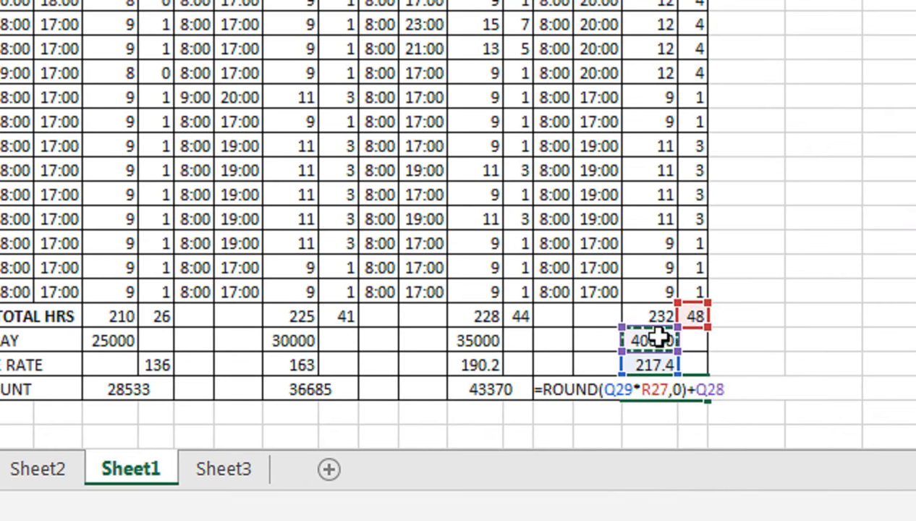
{"action": "key", "text": "Return"}
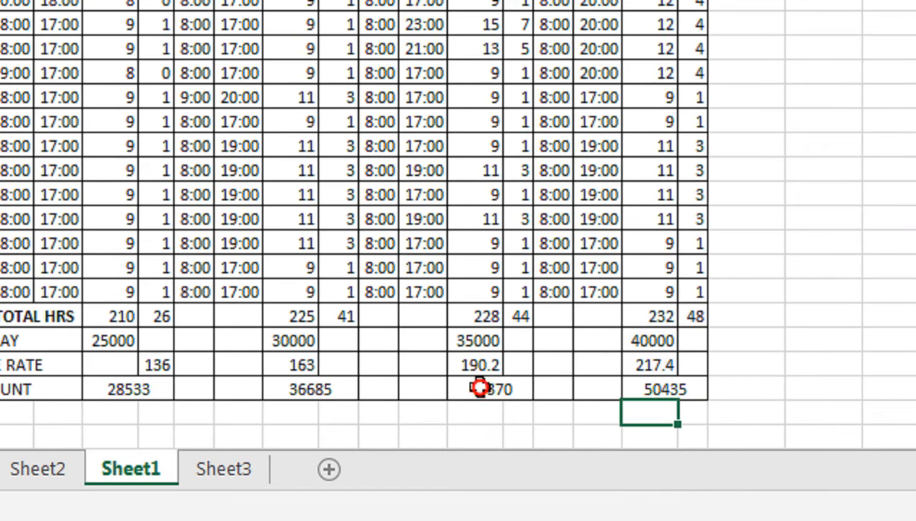
{"action": "double_click", "coordinate": [480, 388]}
{"action": "key", "text": "Return"}
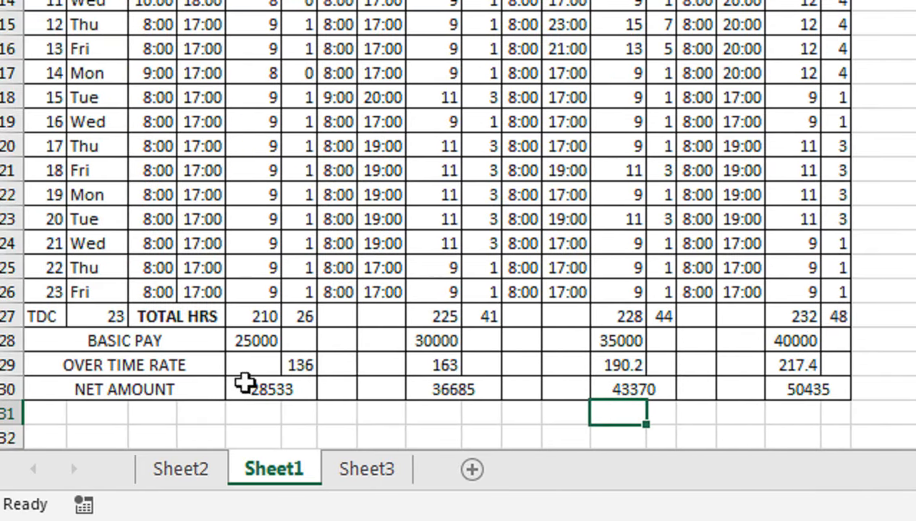
Make the NET AMOUNT row taller with its contents centred vertically, and check the formula in E30
{"action": "left_click", "coordinate": [114, 385]}
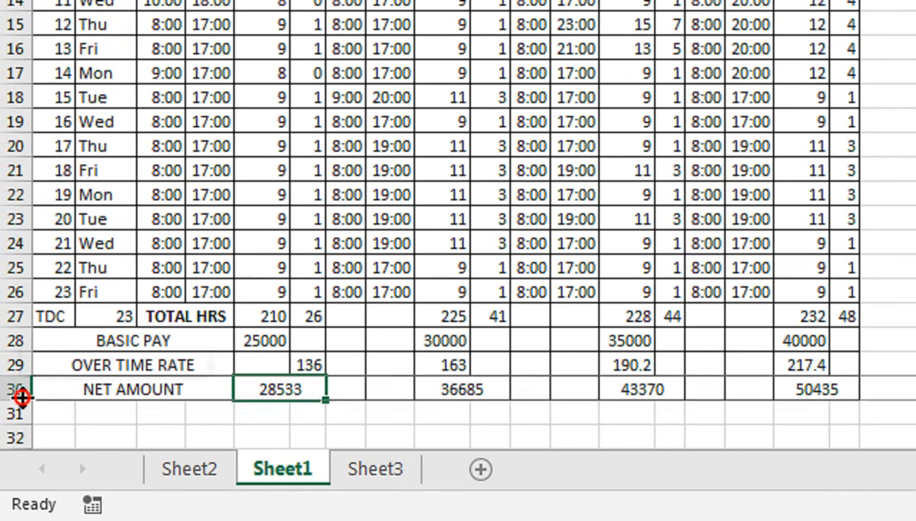
{"action": "left_click_drag", "start_coordinate": [16, 401], "coordinate": [18, 413]}
{"action": "left_click_drag", "start_coordinate": [103, 391], "coordinate": [796, 391]}
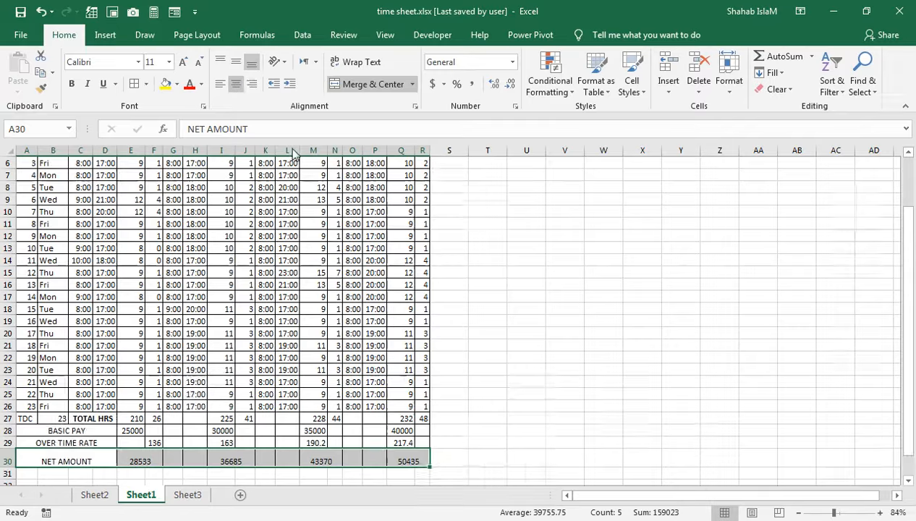
{"action": "left_click", "coordinate": [236, 62]}
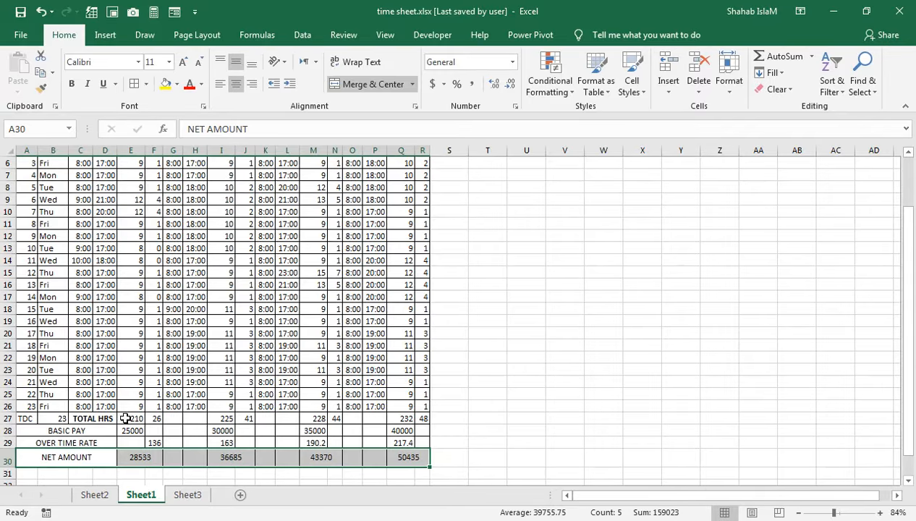
{"action": "double_click", "coordinate": [141, 459]}
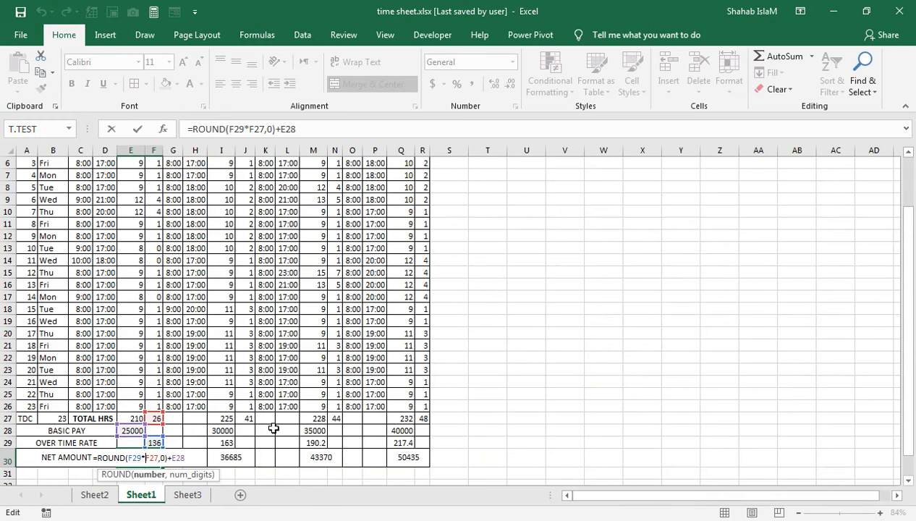
{"action": "key", "text": "Return"}
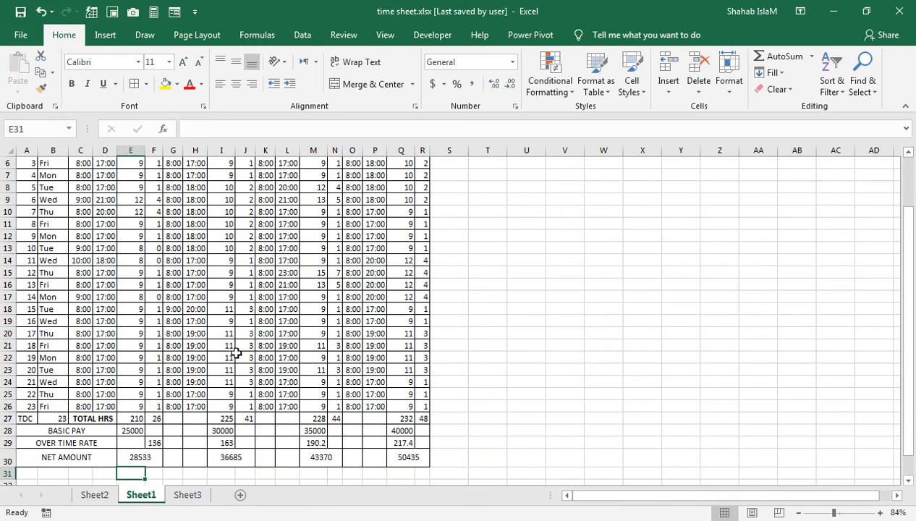
{"action": "left_click_drag", "start_coordinate": [25, 422], "coordinate": [420, 441]}
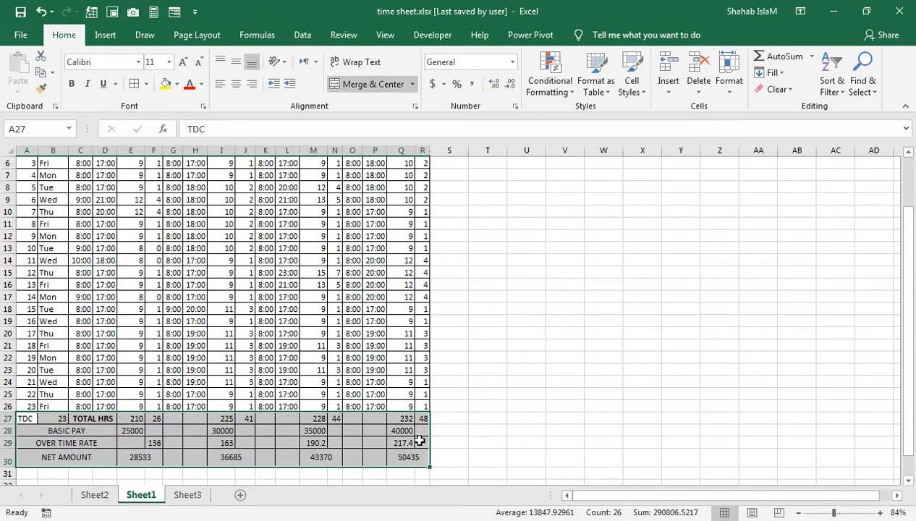
{"action": "left_click", "coordinate": [178, 84]}
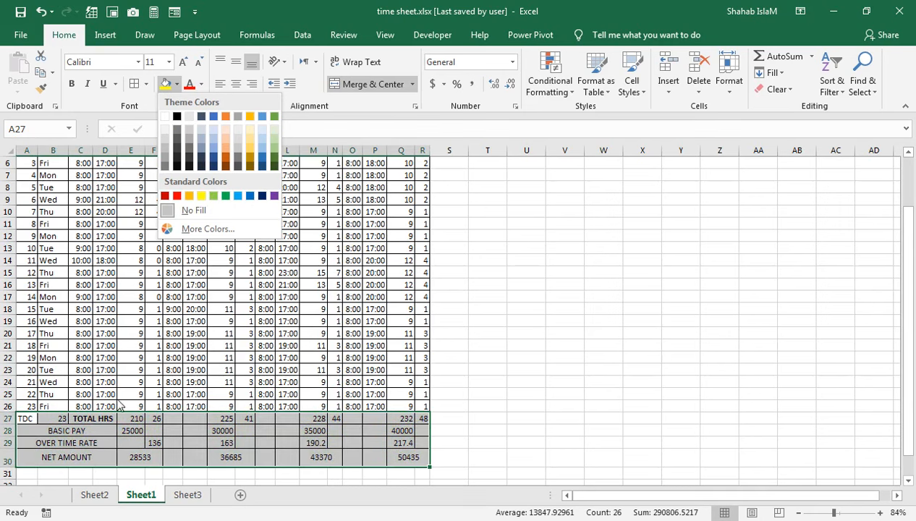
{"action": "left_click", "coordinate": [103, 442]}
Give the NET AMOUNT row, A30:R30, a black fill and white text
{"action": "left_click_drag", "start_coordinate": [86, 454], "coordinate": [429, 458]}
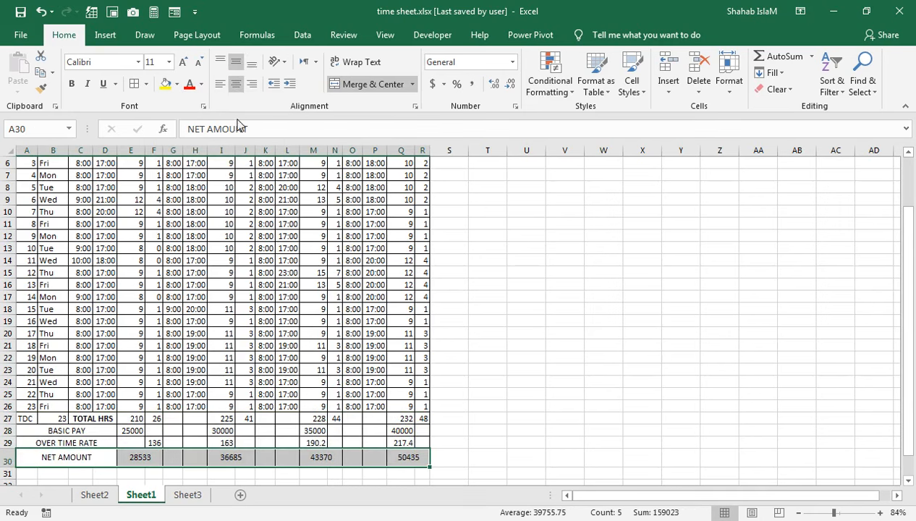
{"action": "left_click", "coordinate": [178, 84]}
{"action": "left_click", "coordinate": [181, 134]}
{"action": "left_click", "coordinate": [201, 84]}
{"action": "left_click", "coordinate": [188, 134]}
Give the OVER TIME RATE row, A29:R29, a light green fill and bold text at font size 12
{"action": "left_click_drag", "start_coordinate": [76, 442], "coordinate": [426, 443]}
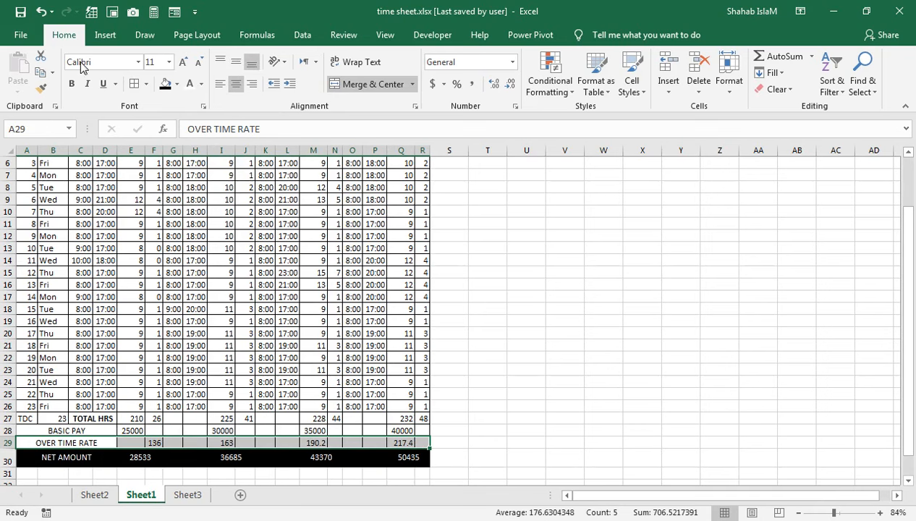
{"action": "left_click", "coordinate": [173, 85]}
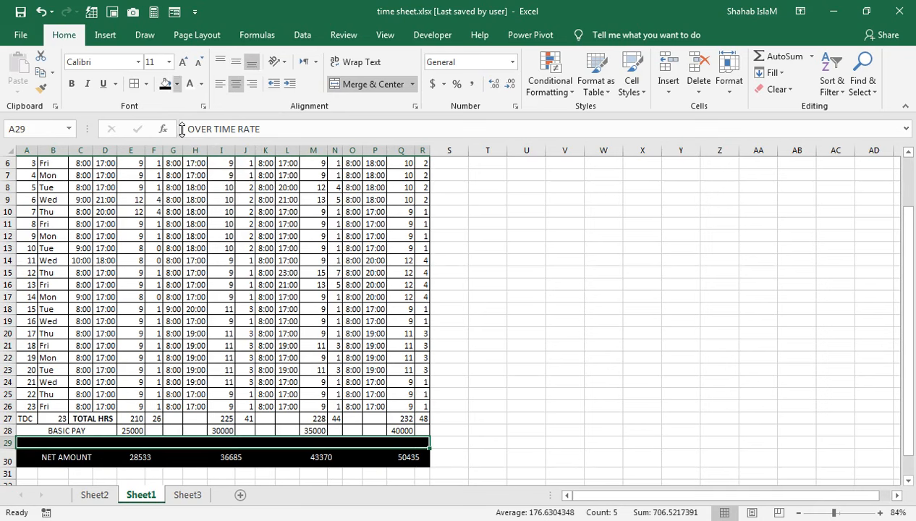
{"action": "left_click", "coordinate": [177, 84]}
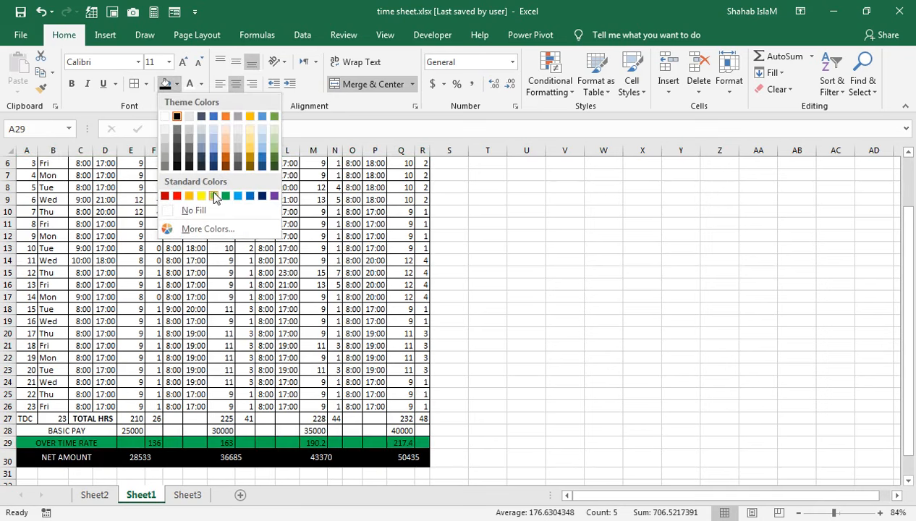
{"action": "left_click", "coordinate": [213, 192]}
{"action": "left_click", "coordinate": [72, 83]}
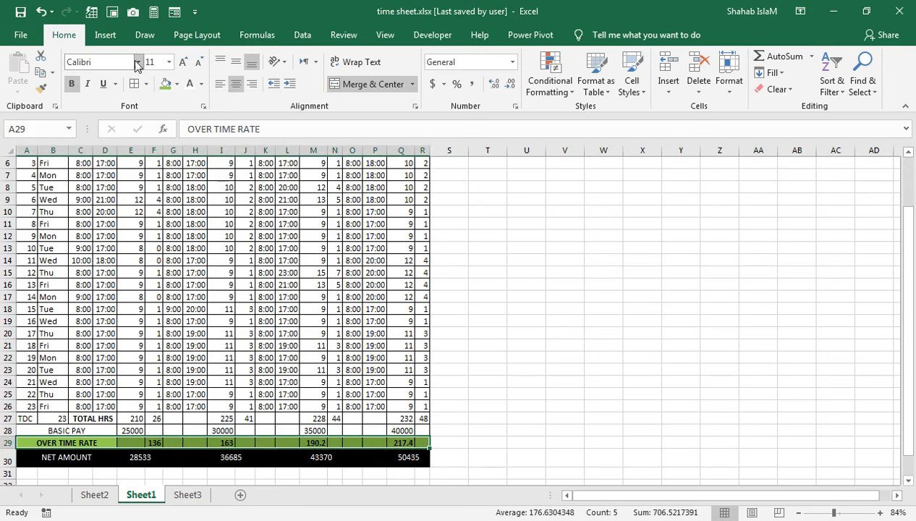
{"action": "left_click", "coordinate": [183, 62]}
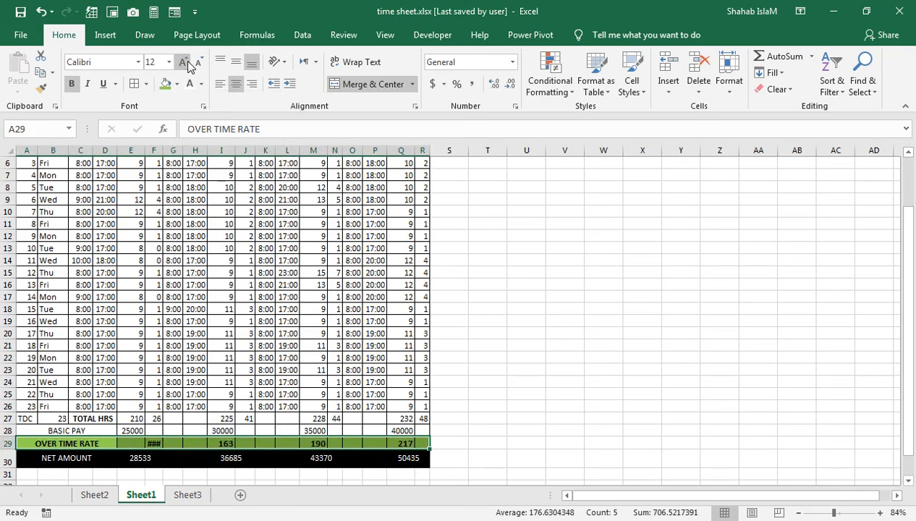
Show the overtime rate in F29 without decimals and fit the width of column F to its contents
{"action": "double_click", "coordinate": [165, 150]}
{"action": "left_click_drag", "start_coordinate": [54, 428], "coordinate": [181, 409]}
{"action": "double_click", "coordinate": [206, 150]}
{"action": "left_click_drag", "start_coordinate": [185, 188], "coordinate": [187, 442]}
{"action": "left_click", "coordinate": [186, 442]}
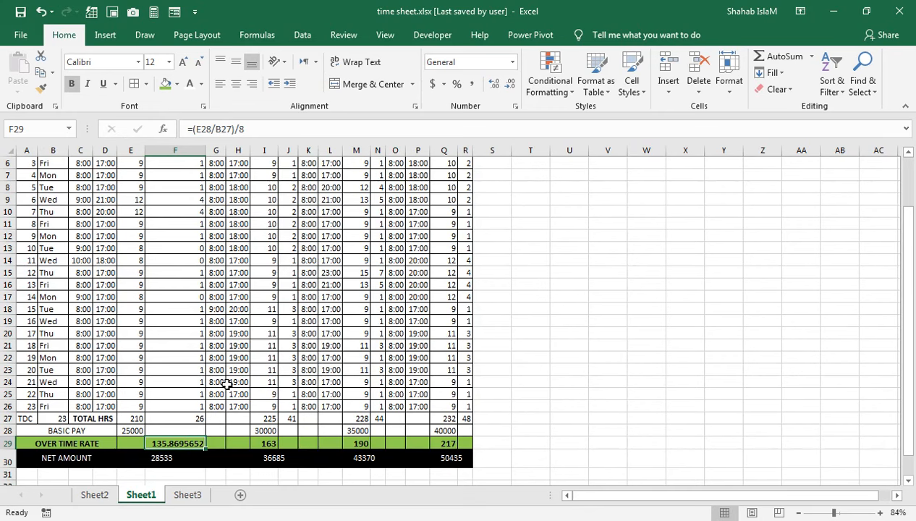
{"action": "left_click", "coordinate": [511, 86]}
{"action": "left_click", "coordinate": [510, 85]}
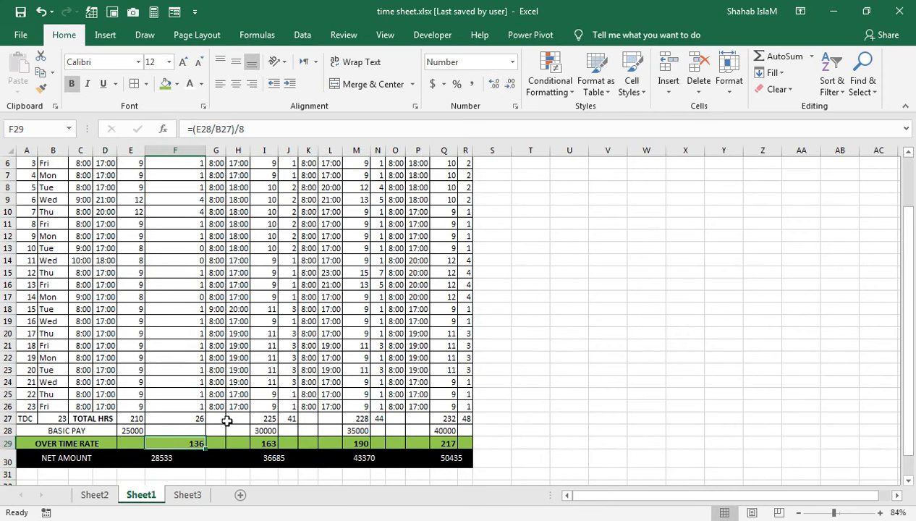
{"action": "double_click", "coordinate": [205, 150]}
{"action": "left_click", "coordinate": [230, 307]}
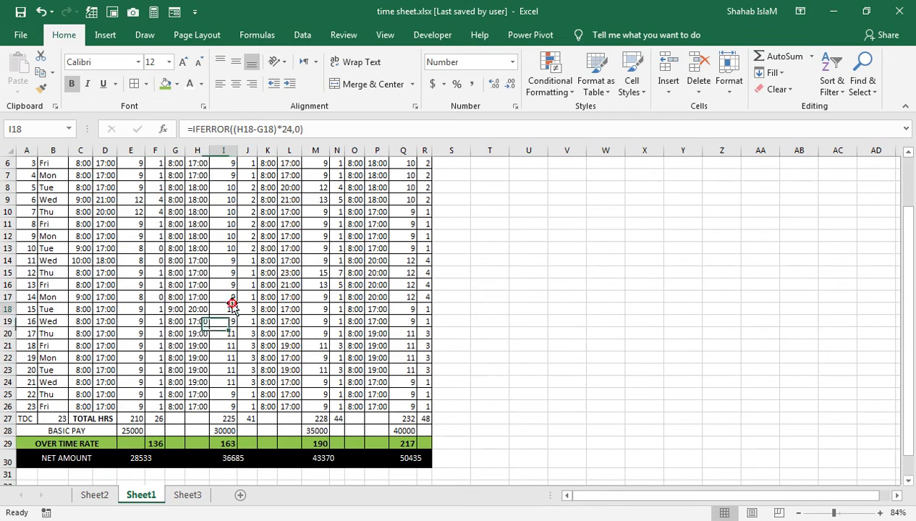
Fill the BASIC PAY row, A28:R28, with Light Gray, Background 2, Darker 75% and make its text white
{"action": "left_click_drag", "start_coordinate": [50, 429], "coordinate": [422, 431]}
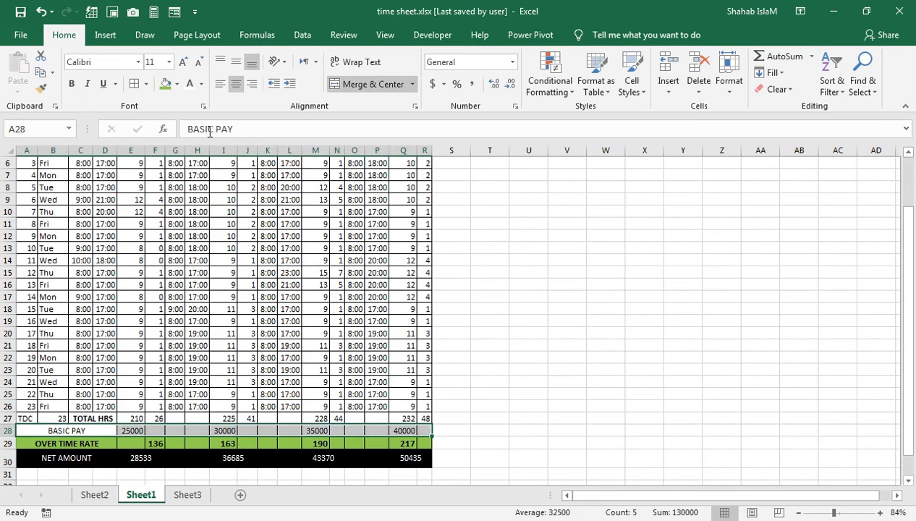
{"action": "left_click", "coordinate": [176, 84]}
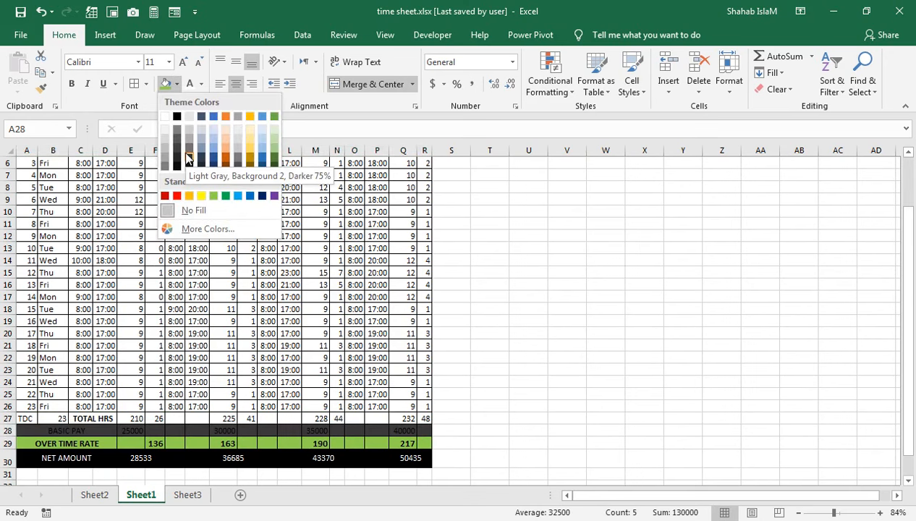
{"action": "left_click", "coordinate": [188, 158]}
{"action": "left_click", "coordinate": [192, 82]}
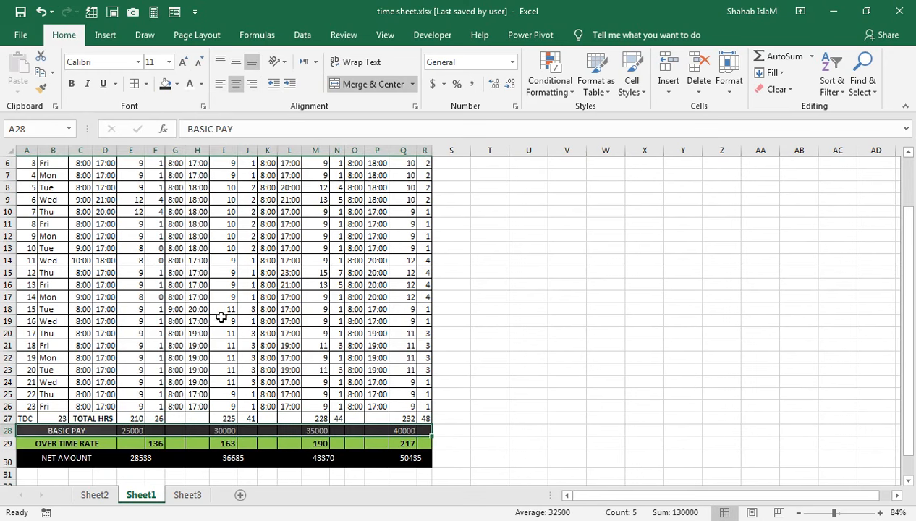
{"action": "left_click", "coordinate": [220, 297]}
Give the month and name header rows, A1:R2, a black fill and white text
{"action": "left_click_drag", "start_coordinate": [321, 246], "coordinate": [317, 115]}
{"action": "left_click", "coordinate": [29, 164]}
{"action": "left_click_drag", "start_coordinate": [131, 169], "coordinate": [403, 171]}
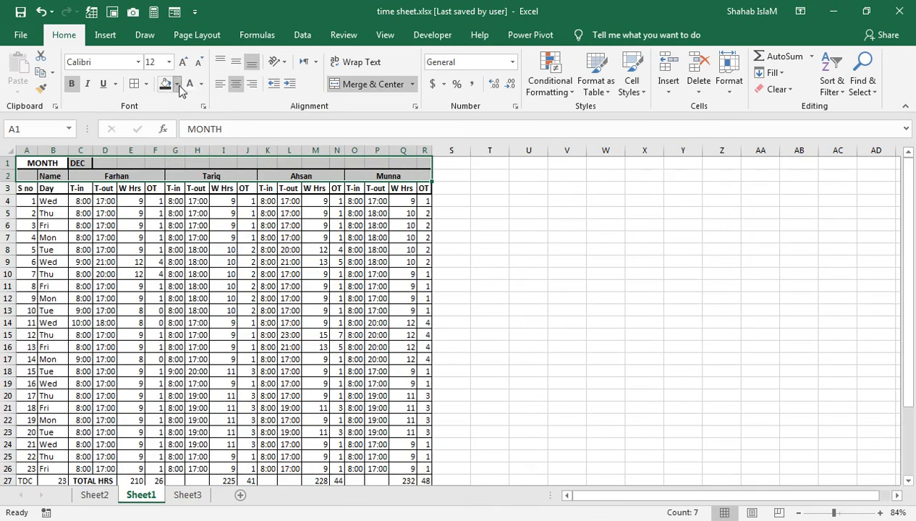
{"action": "left_click", "coordinate": [177, 84]}
{"action": "left_click", "coordinate": [178, 116]}
{"action": "left_click", "coordinate": [190, 83]}
Fill the column headings in A3:R3 with light green and centre them horizontally
{"action": "left_click_drag", "start_coordinate": [29, 188], "coordinate": [419, 185]}
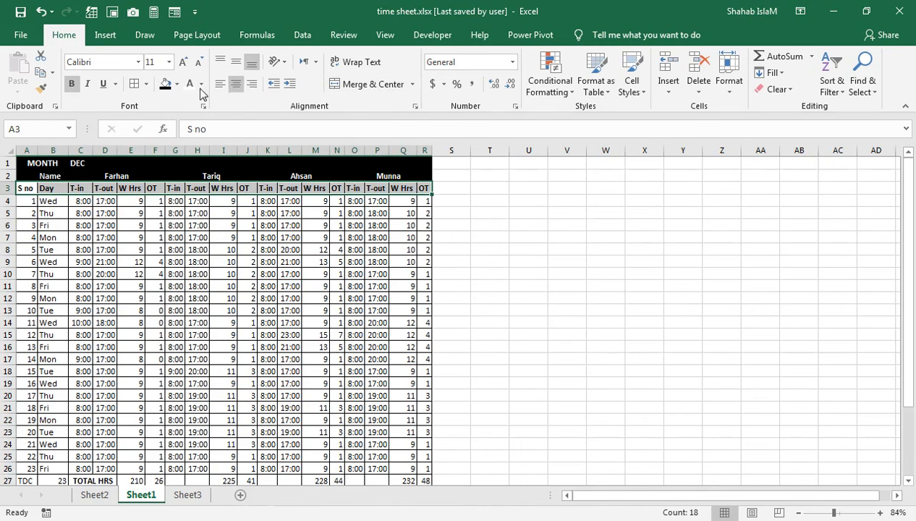
{"action": "left_click", "coordinate": [177, 84]}
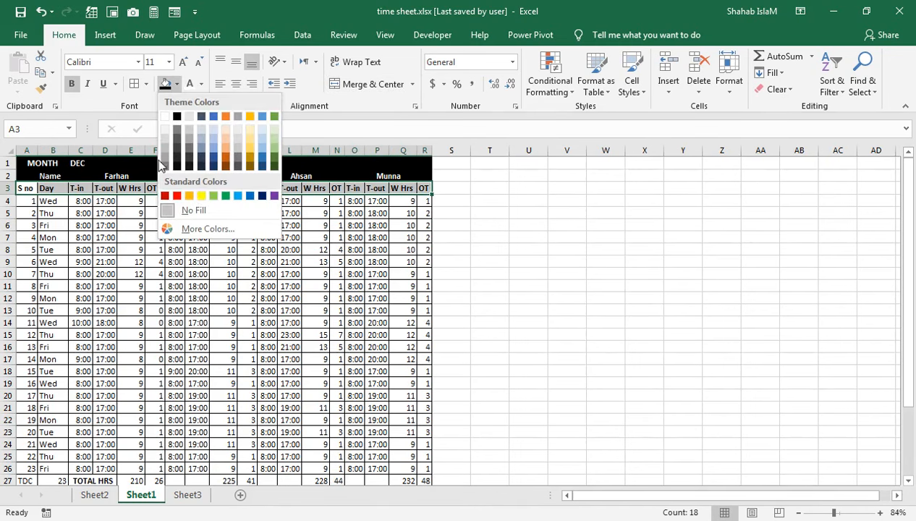
{"action": "left_click", "coordinate": [212, 194]}
{"action": "left_click", "coordinate": [236, 84]}
{"action": "left_click", "coordinate": [244, 270]}
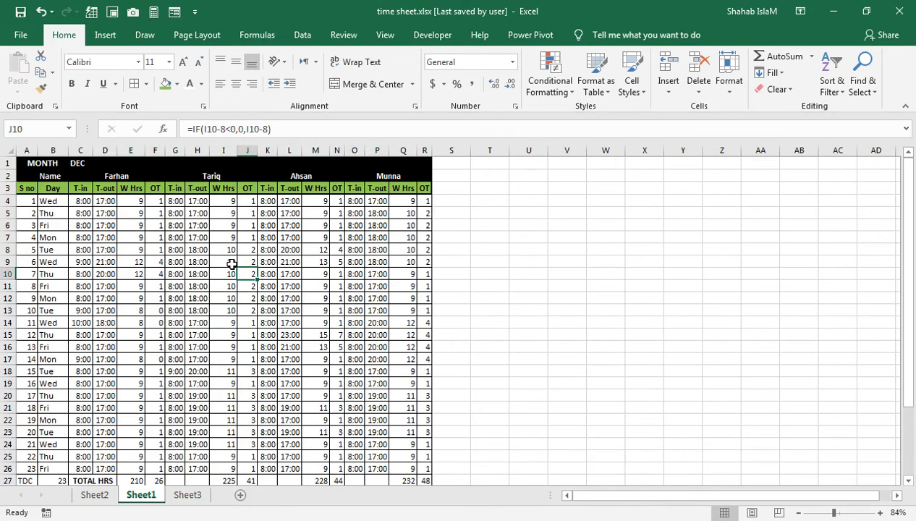